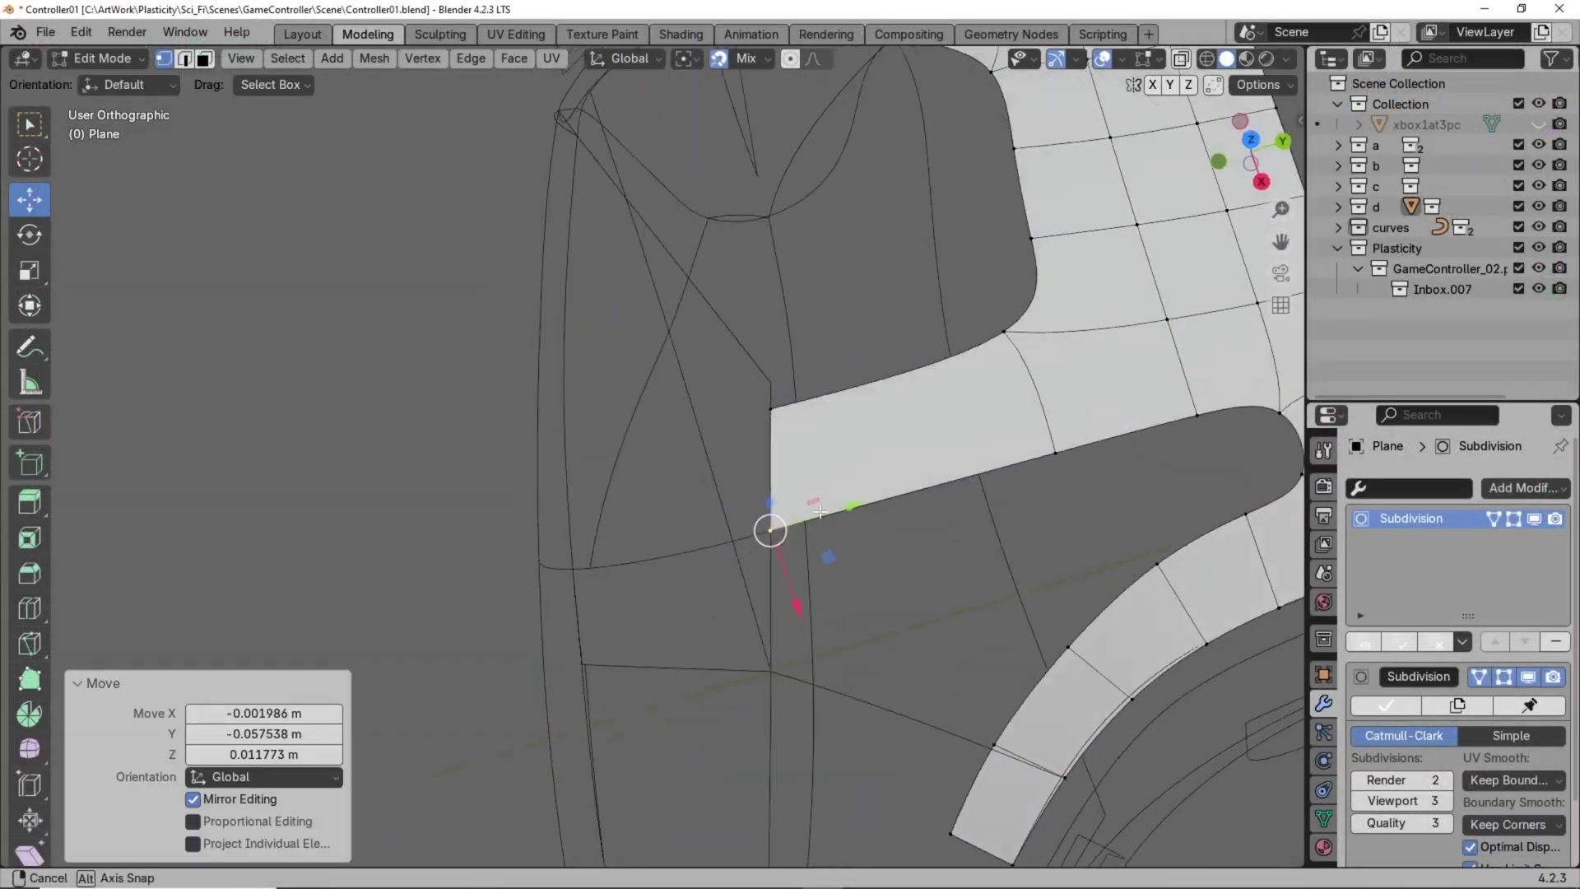
Move the end corner vertex of the straight middle strip onto the reference curve.
scroll(766, 529, down, 5)
middle_drag(766, 529, 760, 498)
drag(780, 491, 782, 486)
middle_drag(783, 487, 761, 496)
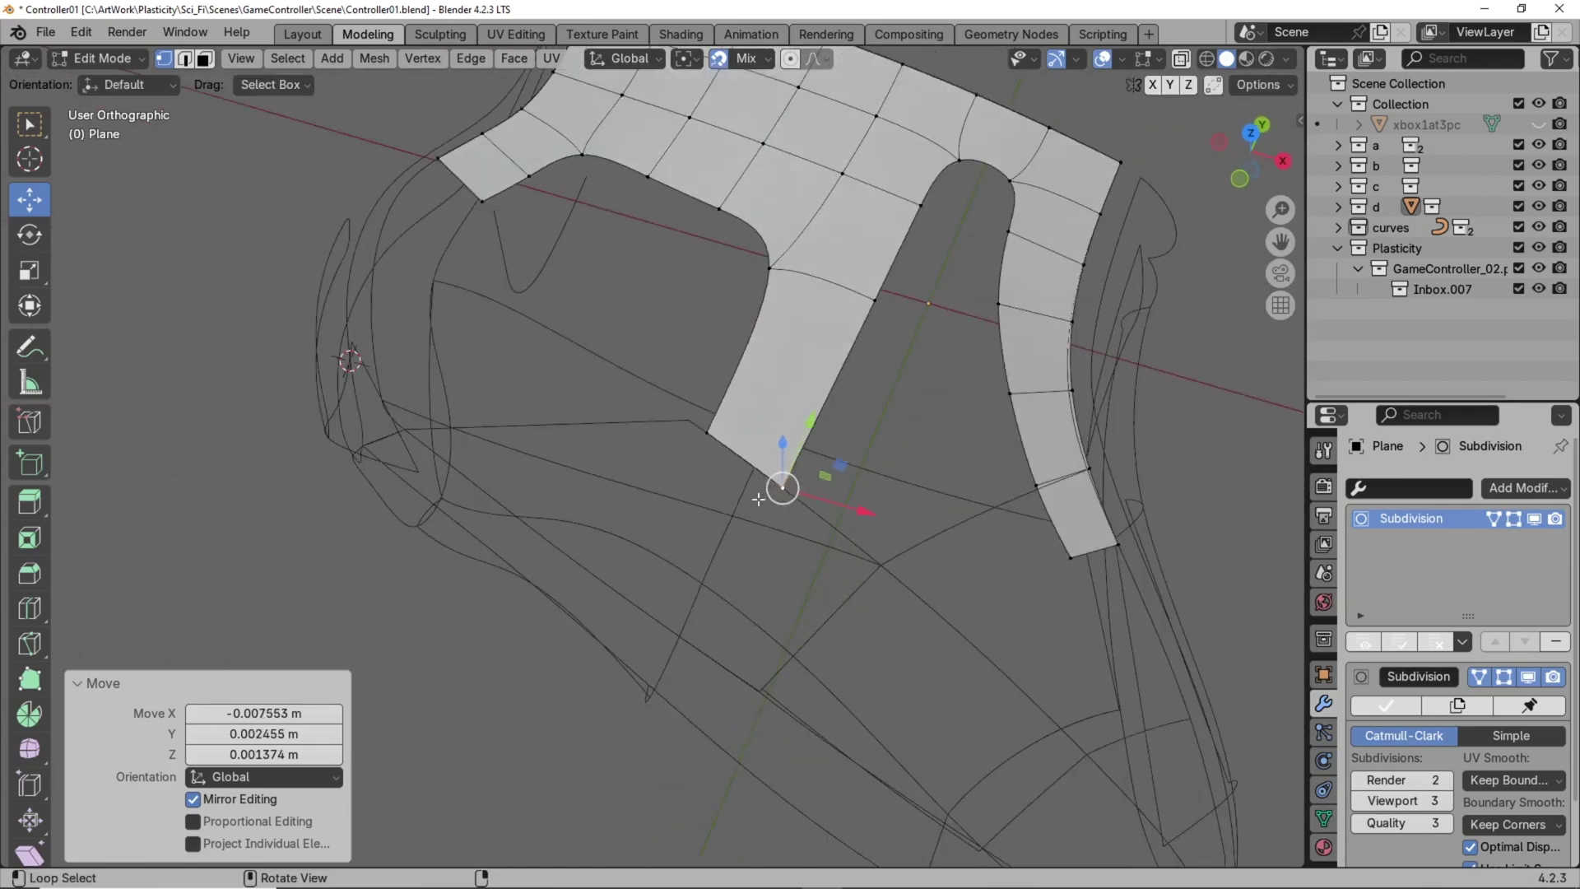
Extrude the end edge of the side strip further around the controller's outer outline.
scroll(740, 345, up, 1)
shift+middle_drag(445, 231, 767, 363)
scroll(699, 403, up, 1)
mouse_move(637, 436)
shift+middle_down()
mouse_move(669, 419)
mouse_move(642, 460)
mouse_move(654, 442)
shift+middle_up()
click(669, 420)
click(587, 400)
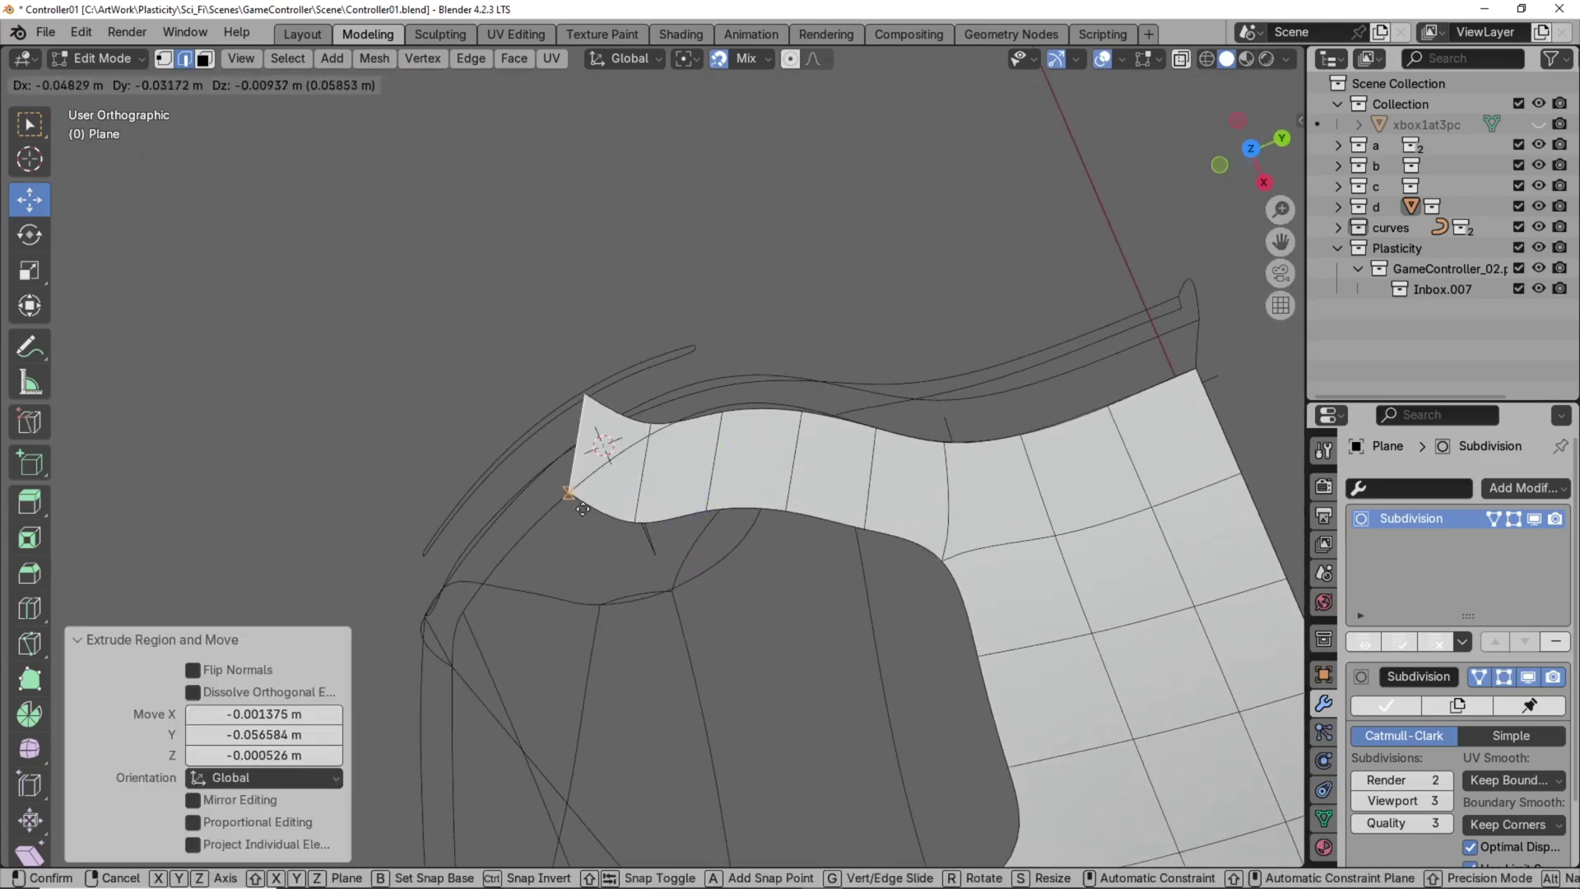
Reposition the outer-edge vertices near the side strip's end to follow the reference outline.
key(1)
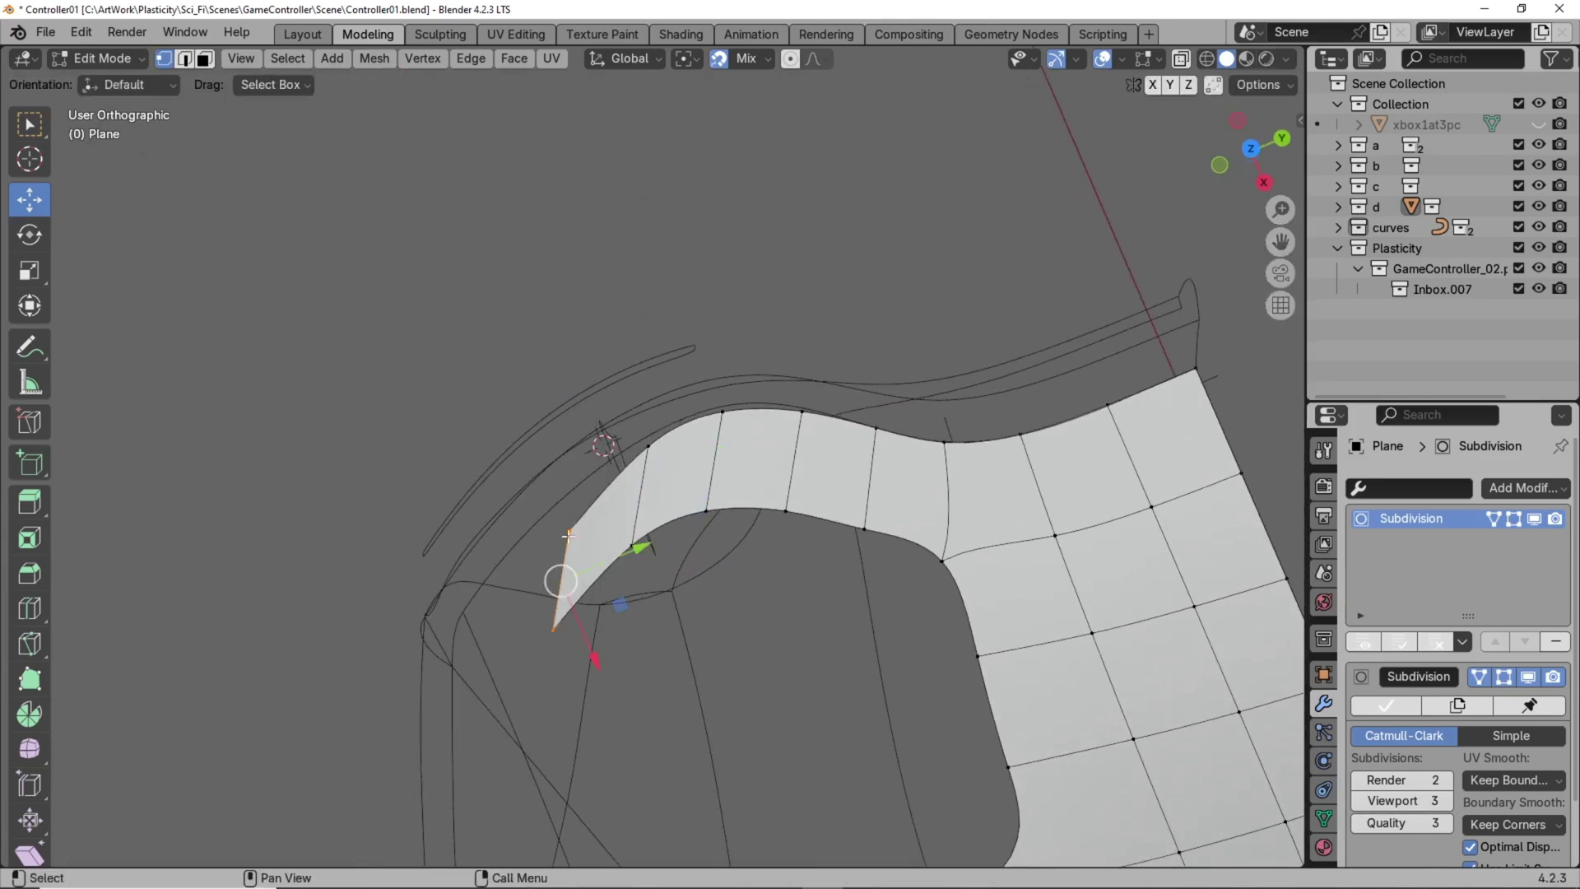
drag(565, 496, 573, 488)
click(721, 407)
drag(720, 407, 738, 404)
click(648, 437)
drag(647, 438, 661, 428)
Reposition the inner-edge vertices near the side strip's end to keep an even strip width.
shift+middle_drag(598, 510, 756, 505)
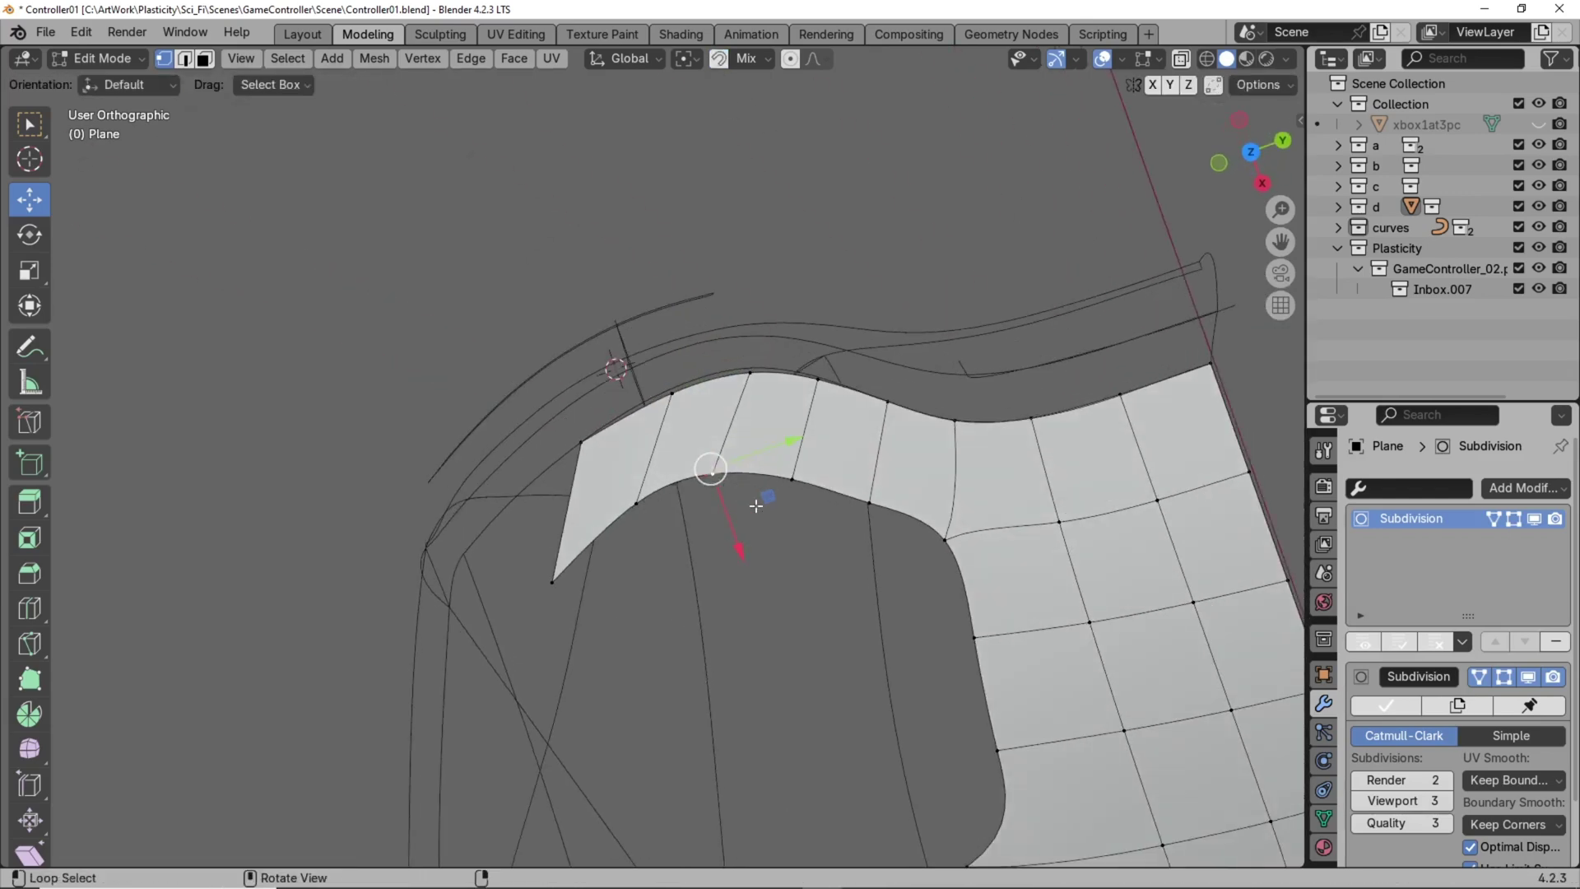
drag(744, 499, 746, 498)
click(553, 581)
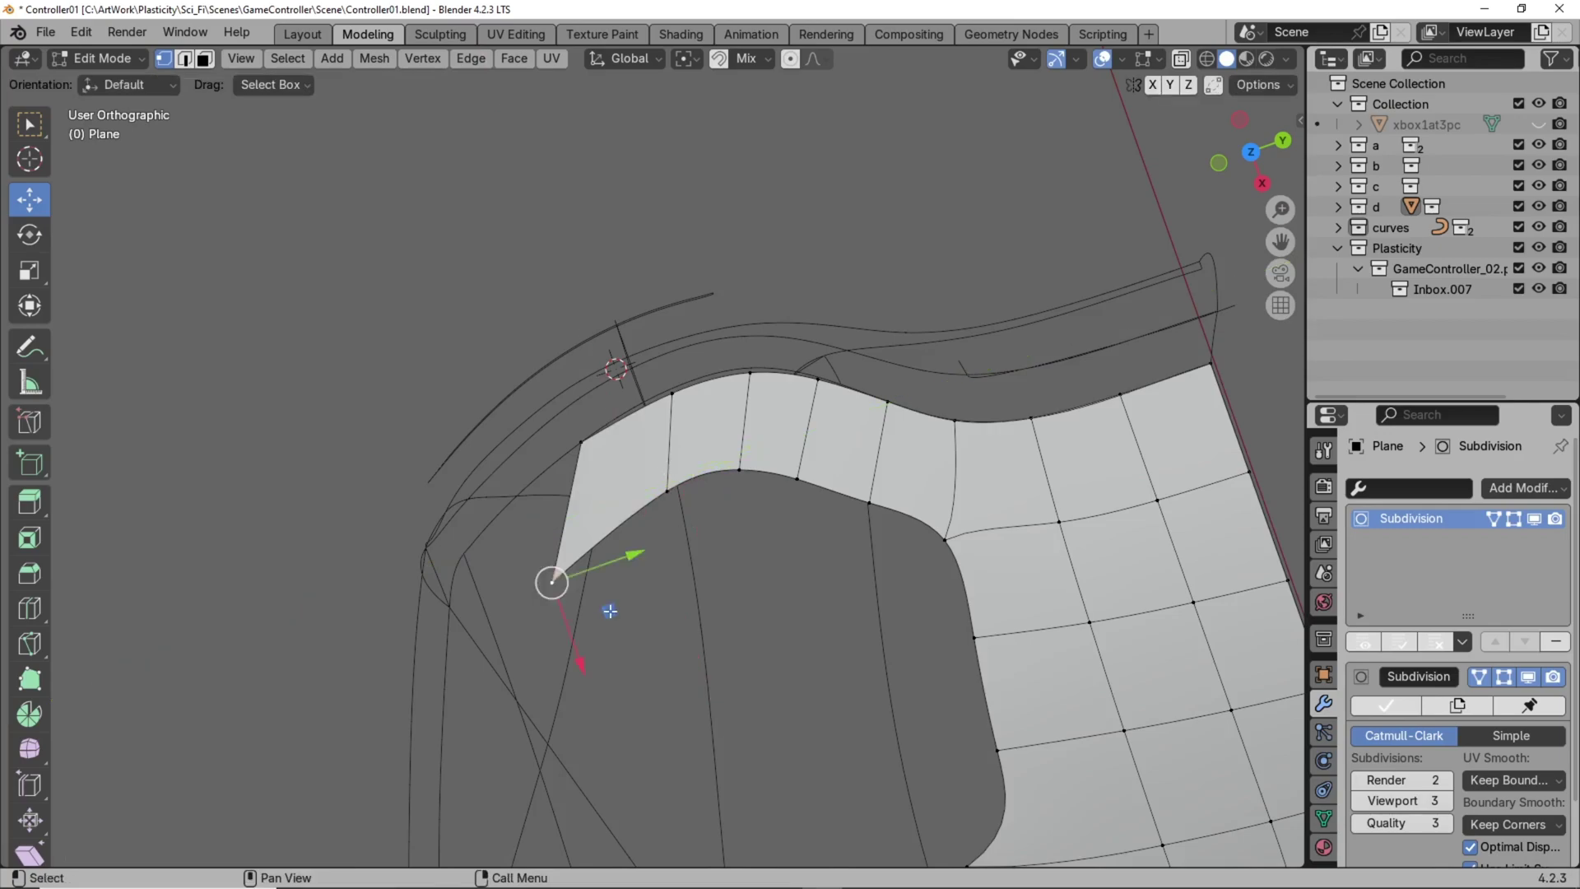
drag(610, 610, 677, 565)
Extrude another segment from the side strip's end edge and place it along the outline curve.
middle_drag(677, 565, 900, 536)
scroll(702, 494, down, 4)
scroll(823, 511, up, 3)
mouse_move(713, 486)
middle_down()
mouse_move(816, 493)
mouse_move(706, 494)
mouse_move(707, 510)
middle_up()
click(746, 519)
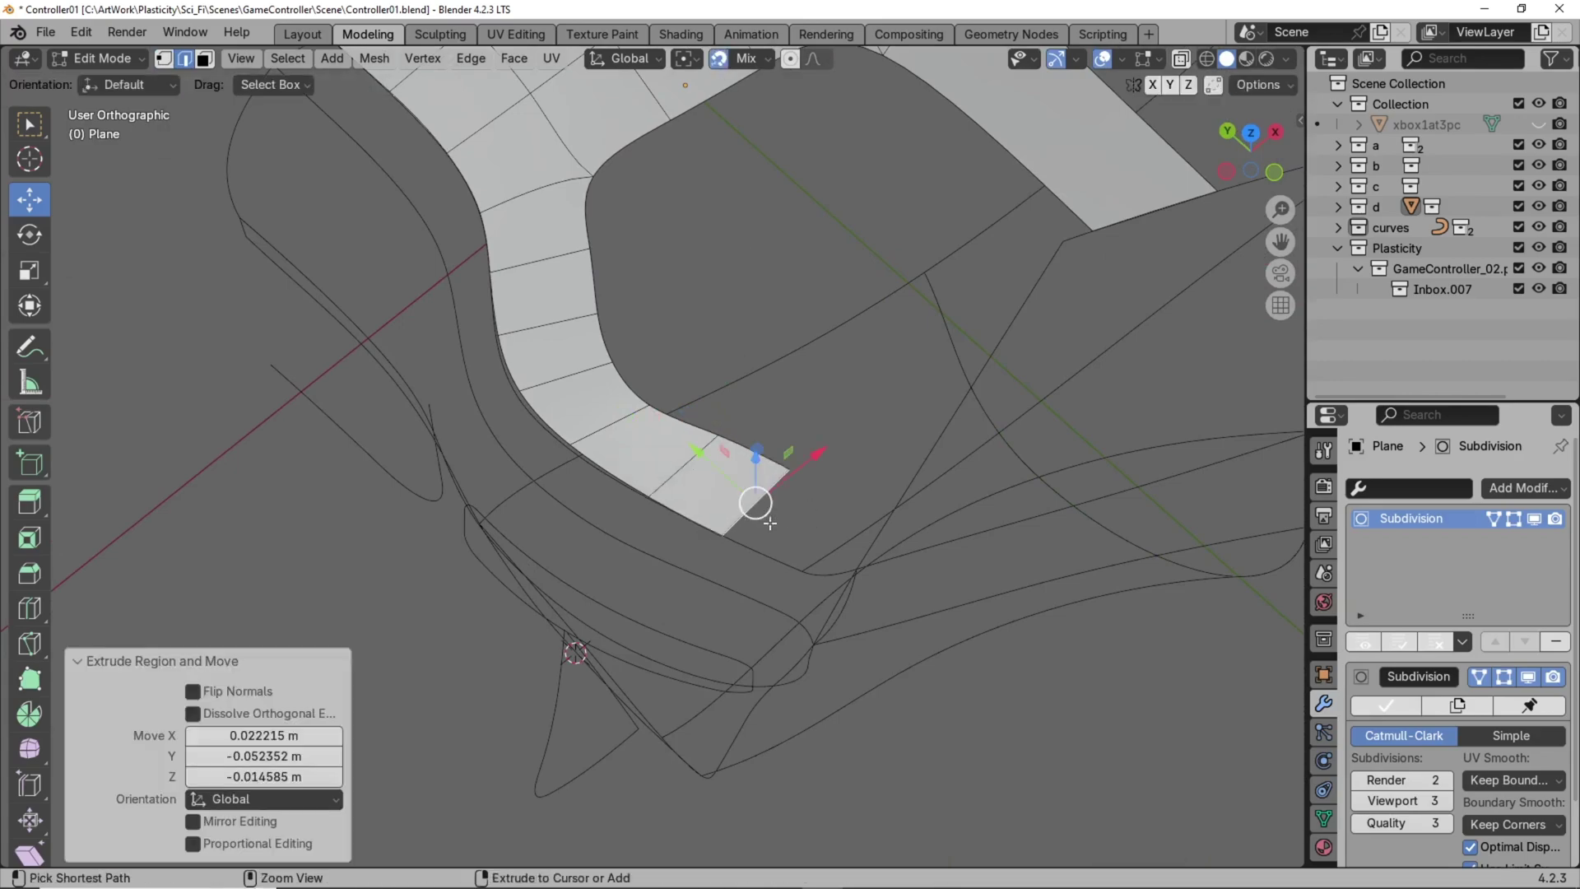
key(g)
click(746, 539)
Continue extruding the side strip's end edge so the strip bends around the grip's corner.
middle_drag(747, 539, 640, 527)
scroll(640, 526, up, 3)
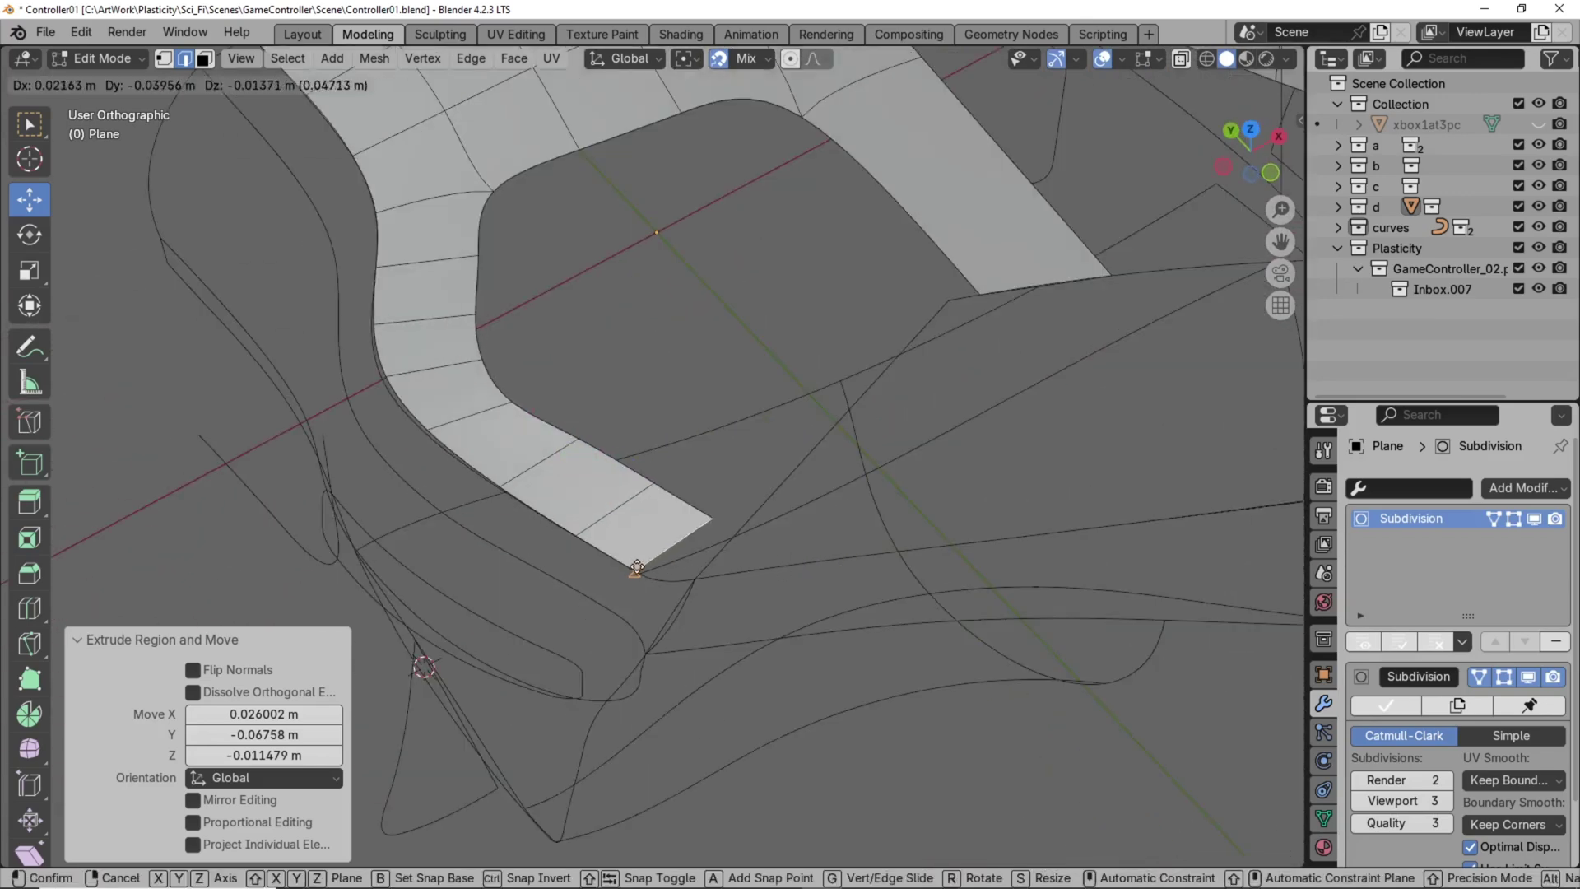
click(791, 516)
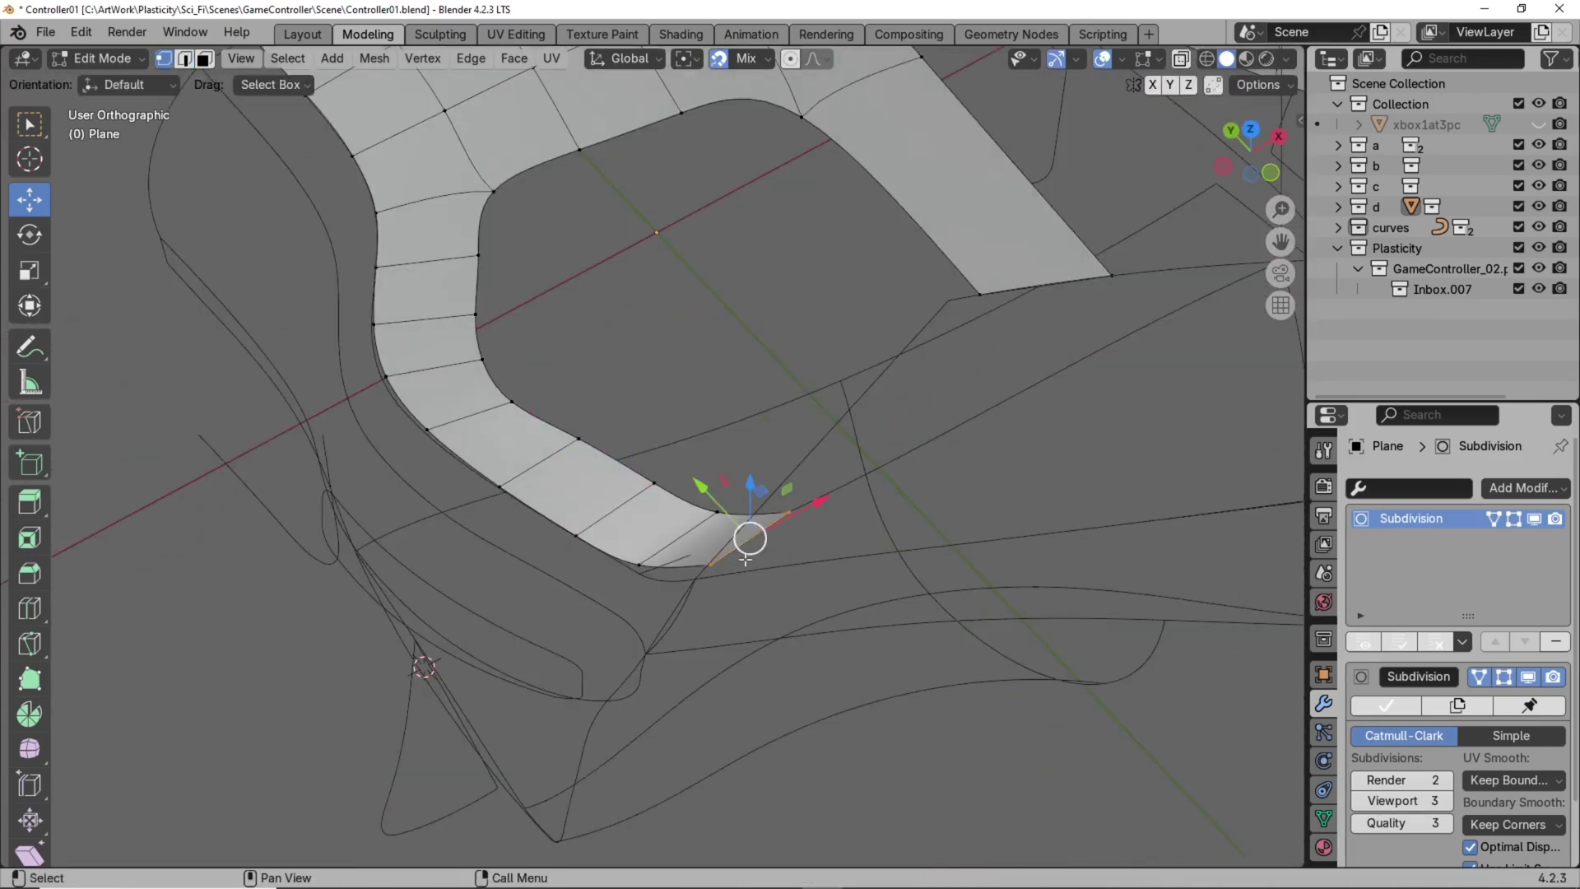
click(748, 571)
Reposition the inner vertices at the side strip's newly extruded end to smooth its bend.
middle_drag(730, 564, 724, 436)
drag(722, 437, 712, 419)
click(700, 516)
drag(738, 479, 727, 456)
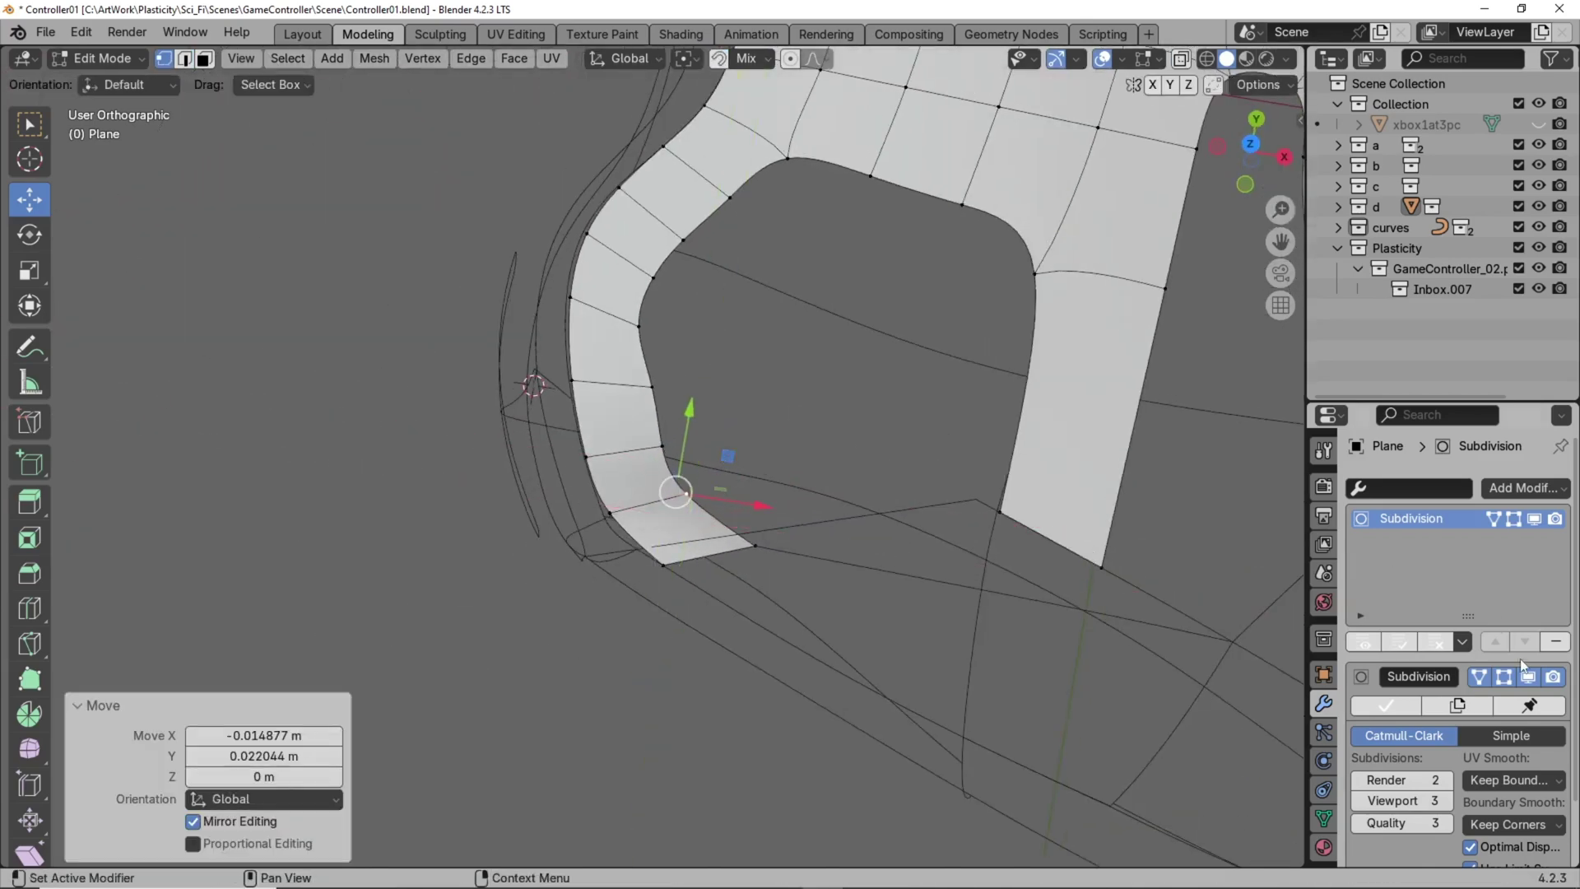
click(751, 550)
middle_drag(750, 549, 741, 476)
drag(749, 474, 749, 461)
middle_drag(769, 519, 909, 556)
drag(747, 449, 747, 428)
middle_drag(747, 428, 856, 543)
Adjust an outer-edge vertex of the side strip and an inner-edge vertex in the middle of its bend.
click(575, 480)
drag(586, 424, 571, 432)
middle_drag(571, 432, 440, 509)
shift+middle_drag(552, 432, 710, 495)
scroll(710, 495, up, 2)
drag(780, 539, 761, 440)
middle_drag(760, 440, 774, 491)
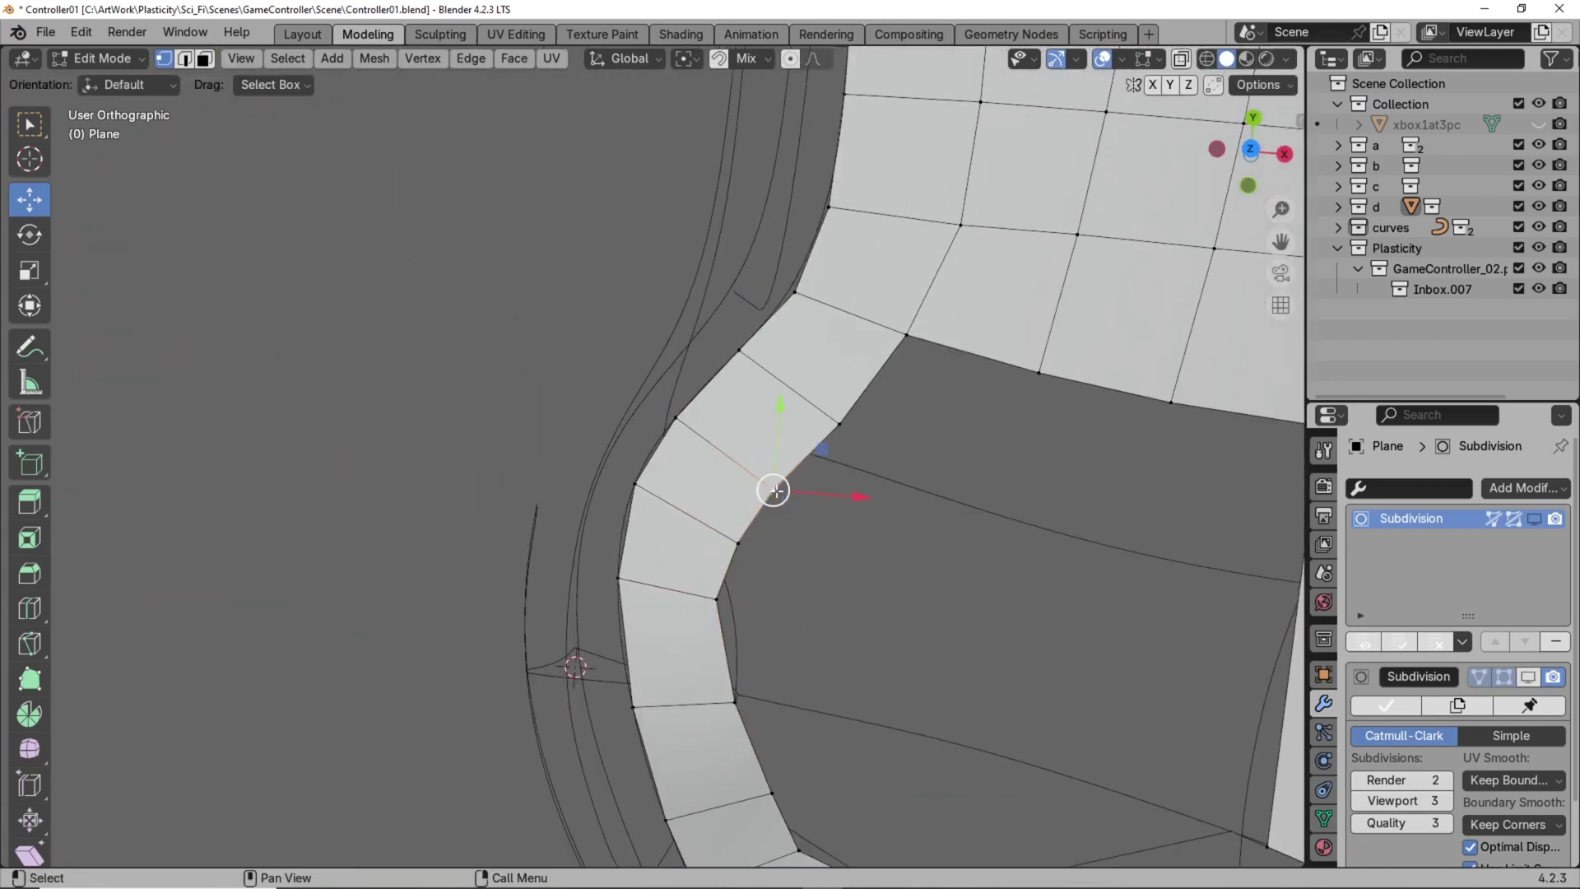
Shift the side strip's inner-edge vertices next to its junction with the main panel to even the spacing.
drag(835, 436, 835, 435)
shift+middle_drag(835, 435, 818, 484)
click(823, 474)
drag(869, 419, 869, 419)
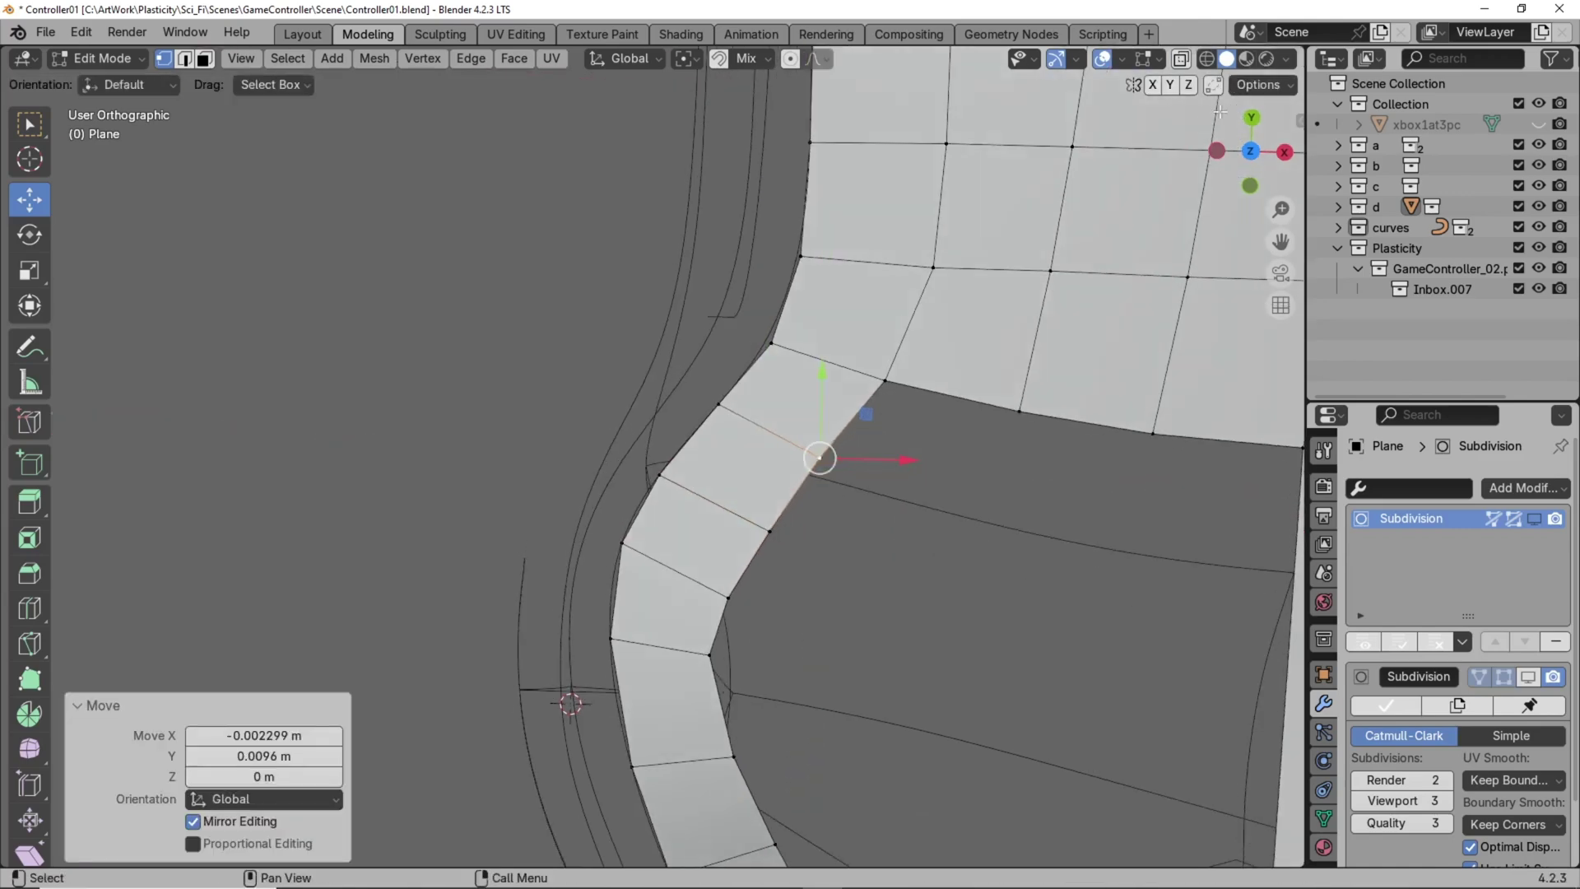
In the top view, even out the inner-edge vertices along the middle of the side strip's curve.
scroll(869, 419, down, 3)
click(1250, 149)
scroll(779, 487, up, 1)
shift+middle_drag(698, 541, 743, 503)
click(699, 538)
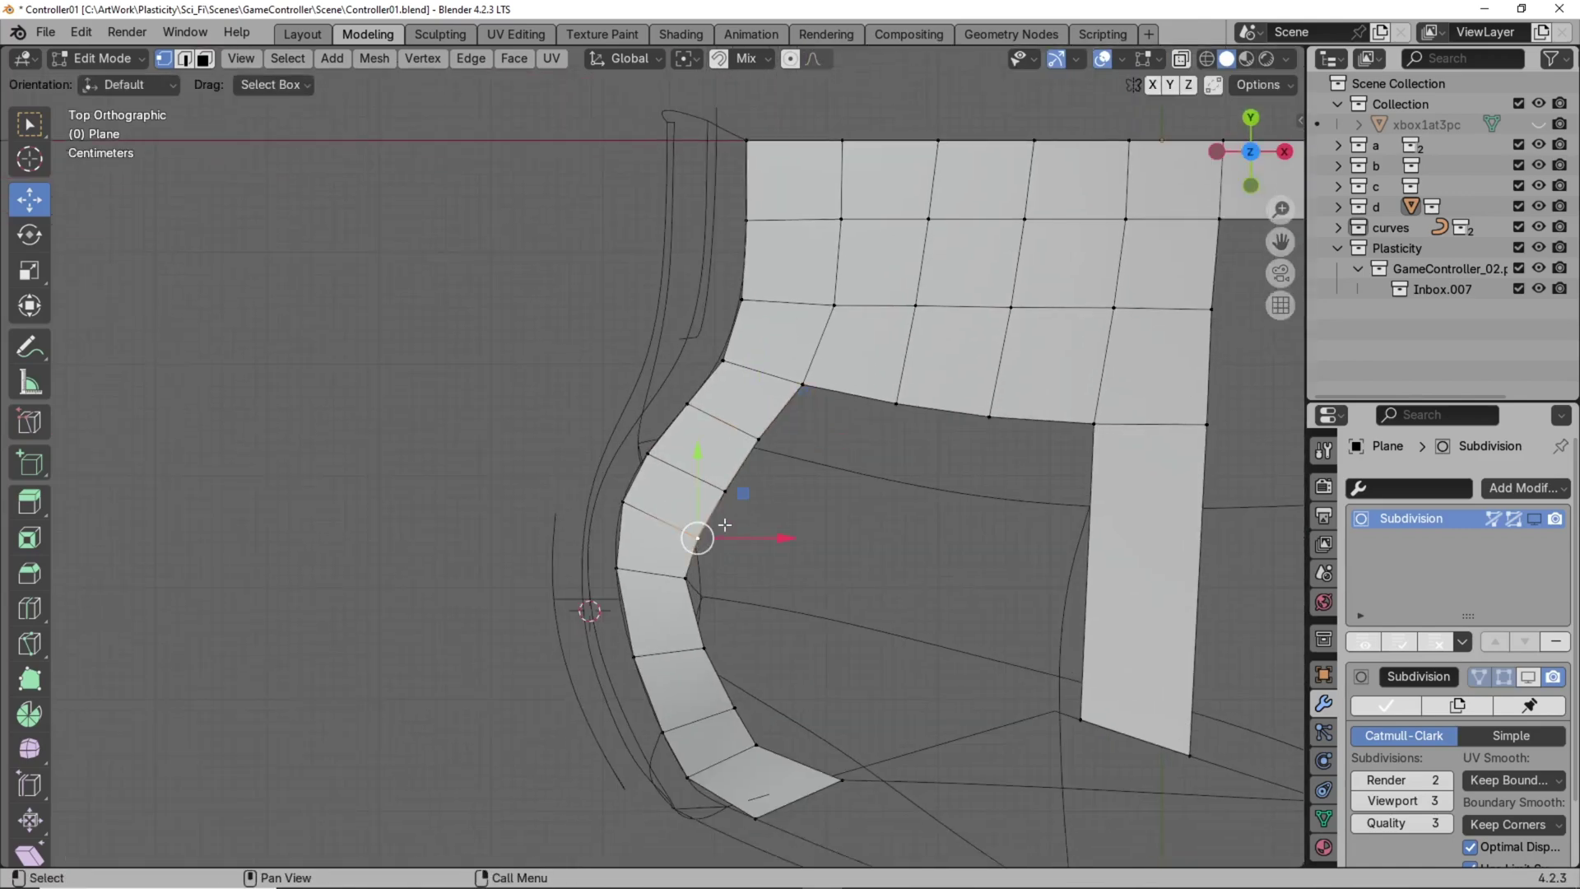
drag(743, 493, 772, 441)
click(726, 491)
click(687, 578)
drag(735, 539, 737, 541)
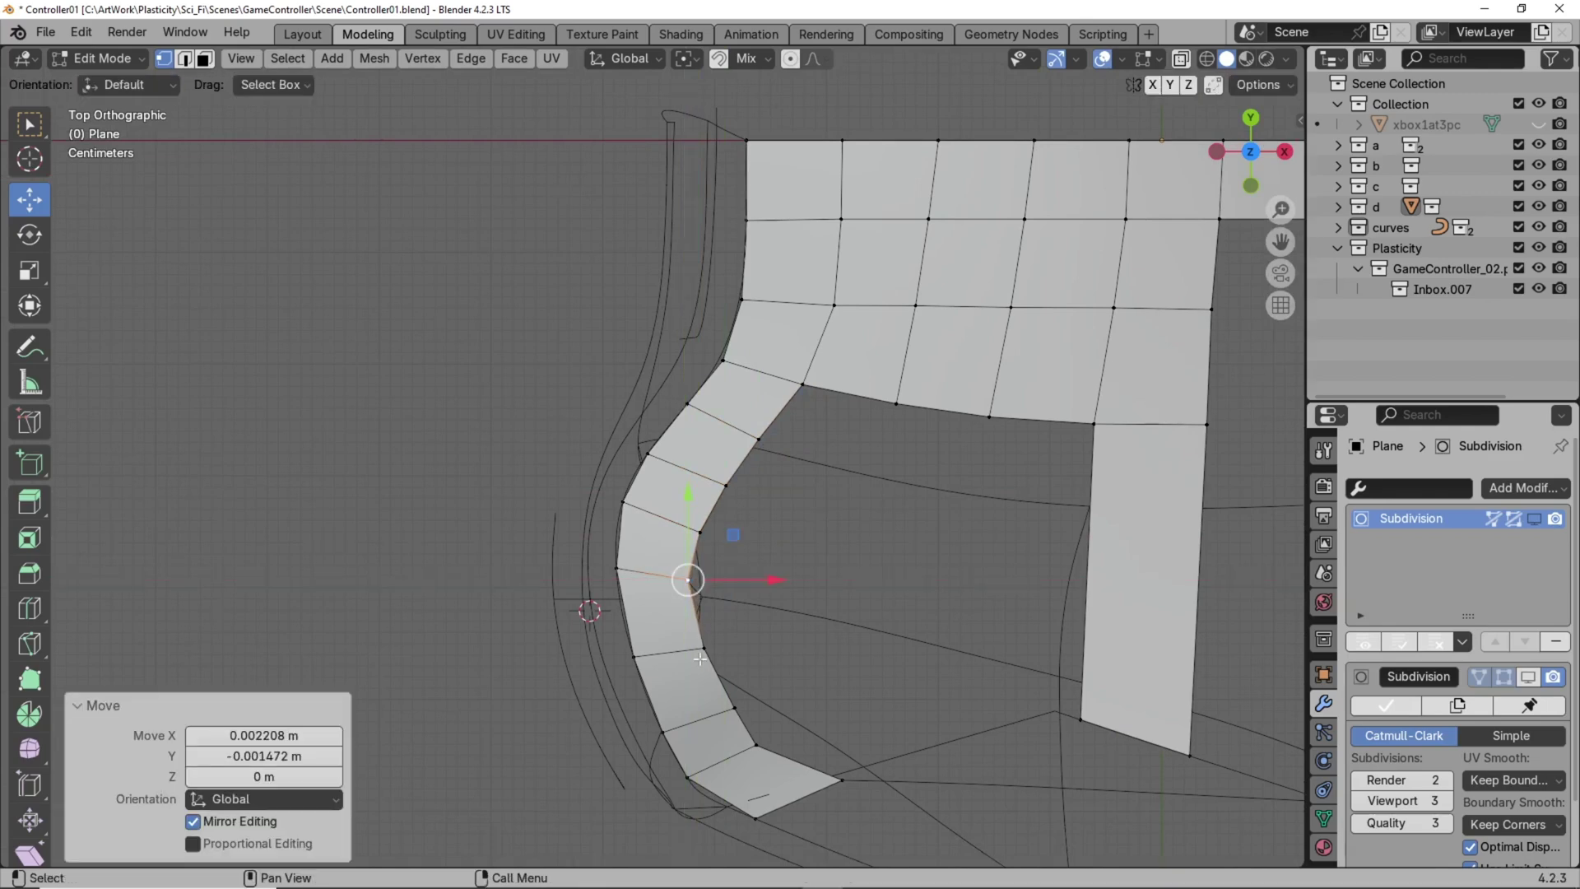
Shift the lower inner-edge vertices and the inner end corner of the side strip to even the segments.
click(704, 648)
drag(749, 604, 746, 597)
click(735, 708)
drag(780, 664, 777, 658)
shift+middle_drag(782, 724, 795, 617)
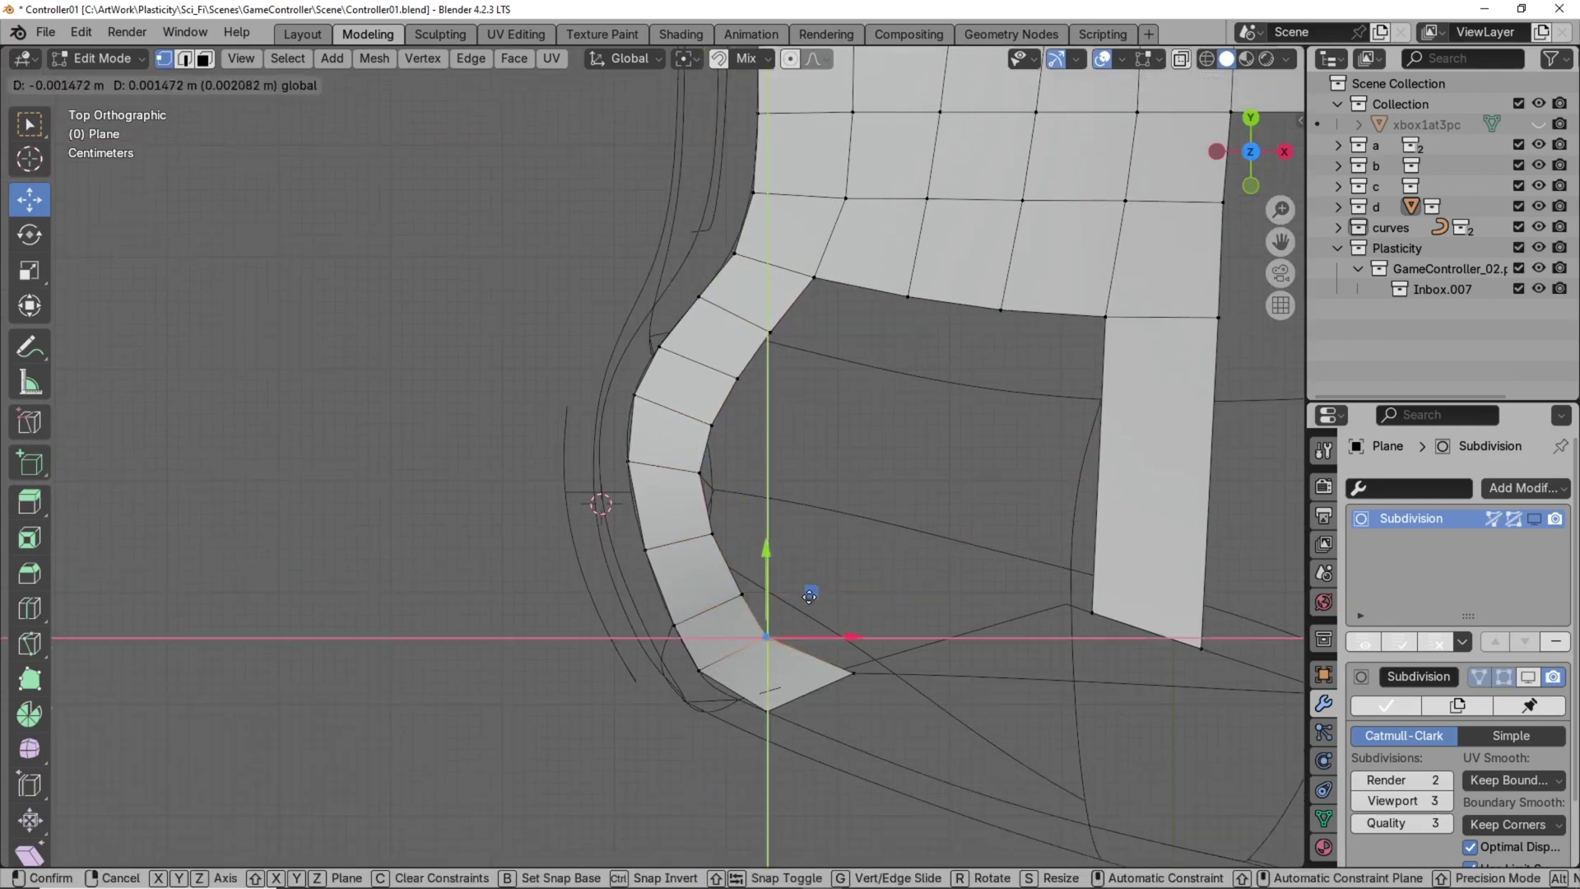
click(853, 674)
drag(853, 631, 852, 627)
Subdivide the outer edge of the side strip's last face with 2 cuts.
middle_drag(852, 627, 803, 696)
right_click(803, 697)
click(667, 440)
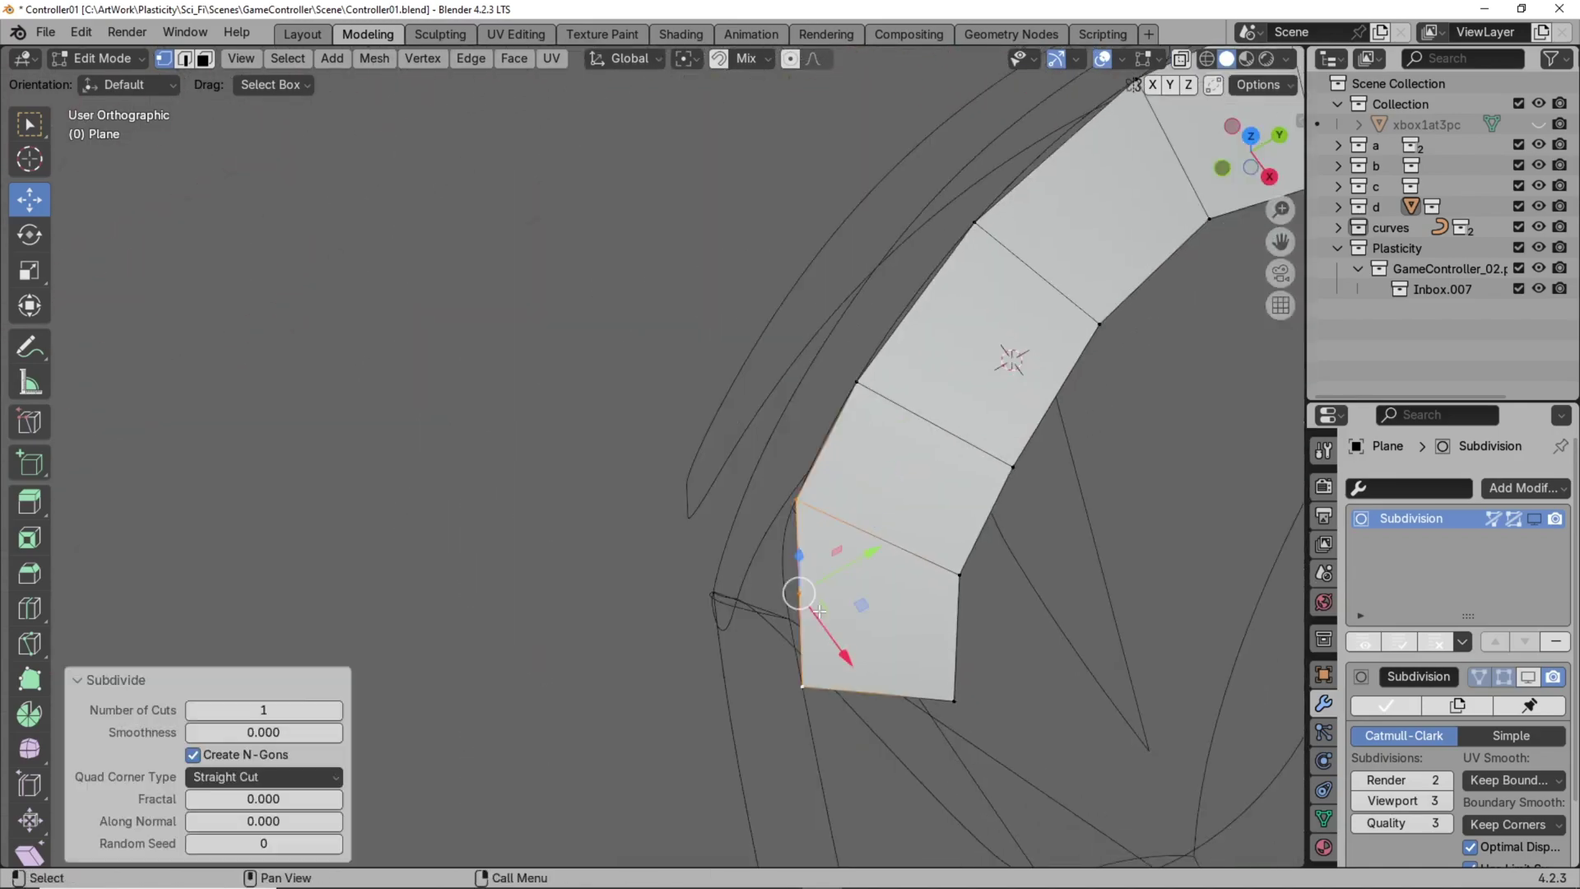
middle_drag(708, 609, 792, 584)
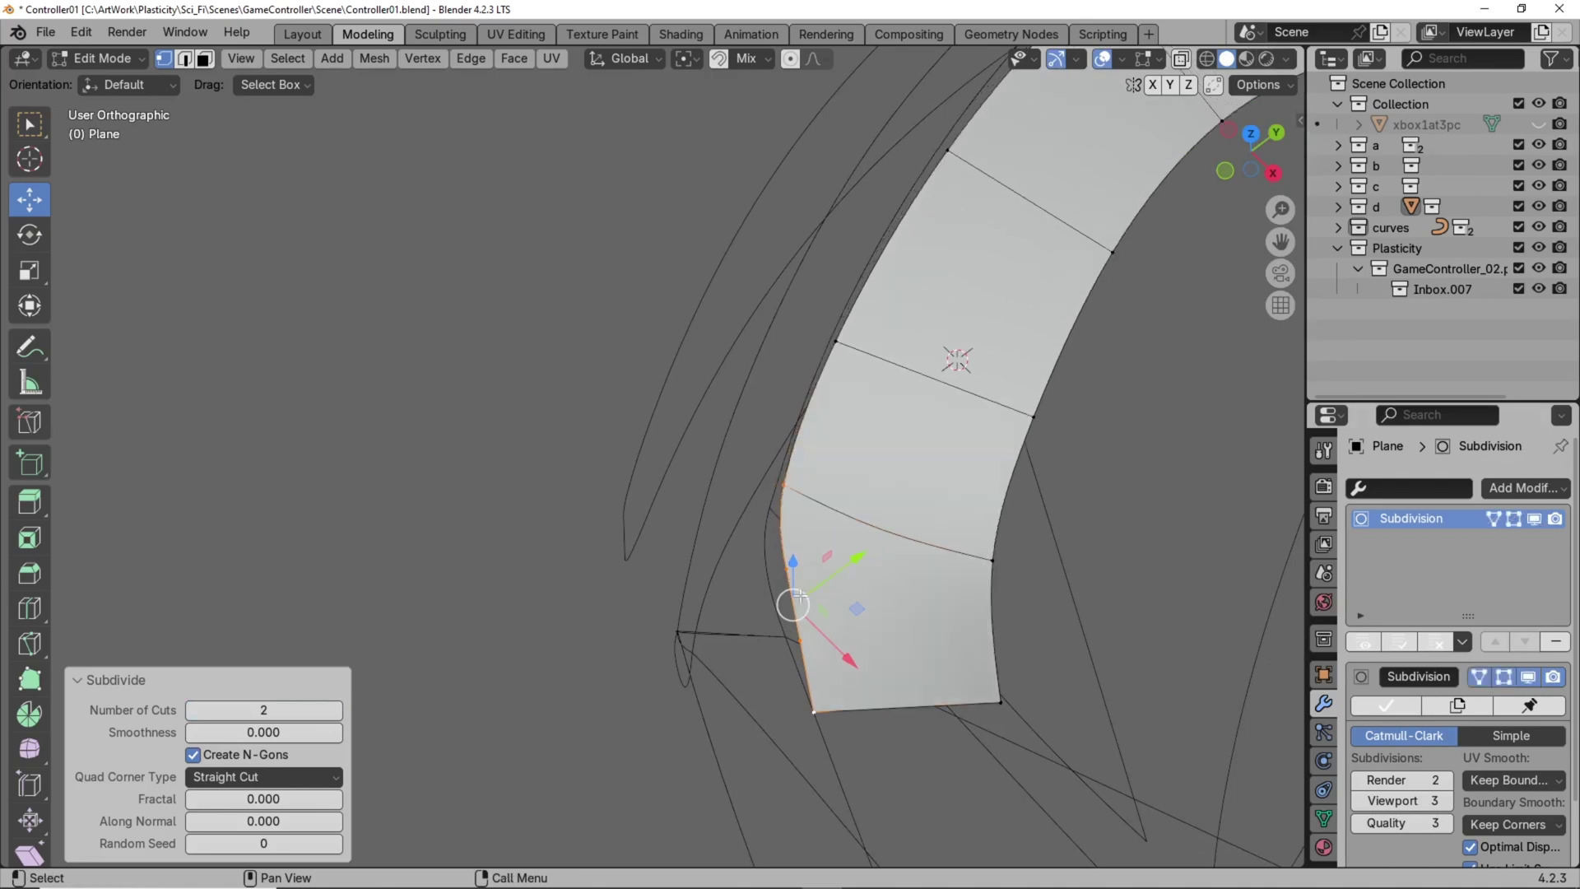
Move the two new vertices on the last face's outer edge onto the reference curve.
click(810, 572)
click(763, 553)
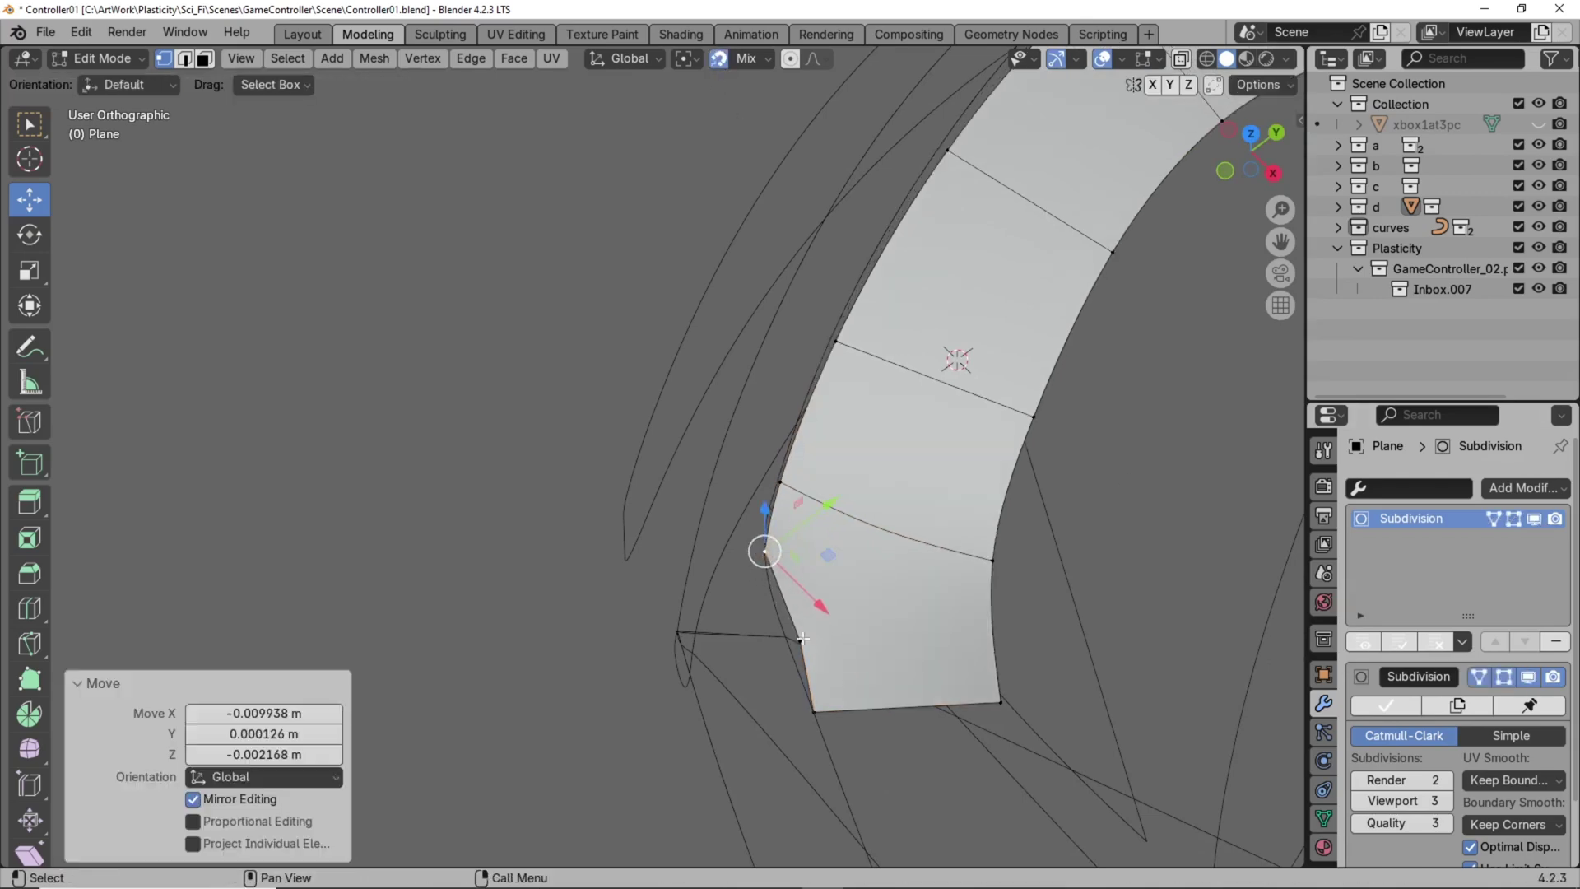
key(g)
click(783, 621)
Snap the neighbouring outer-edge vertices of the side strip onto the reference curve.
middle_drag(782, 620, 1061, 406)
click(778, 475)
click(765, 493)
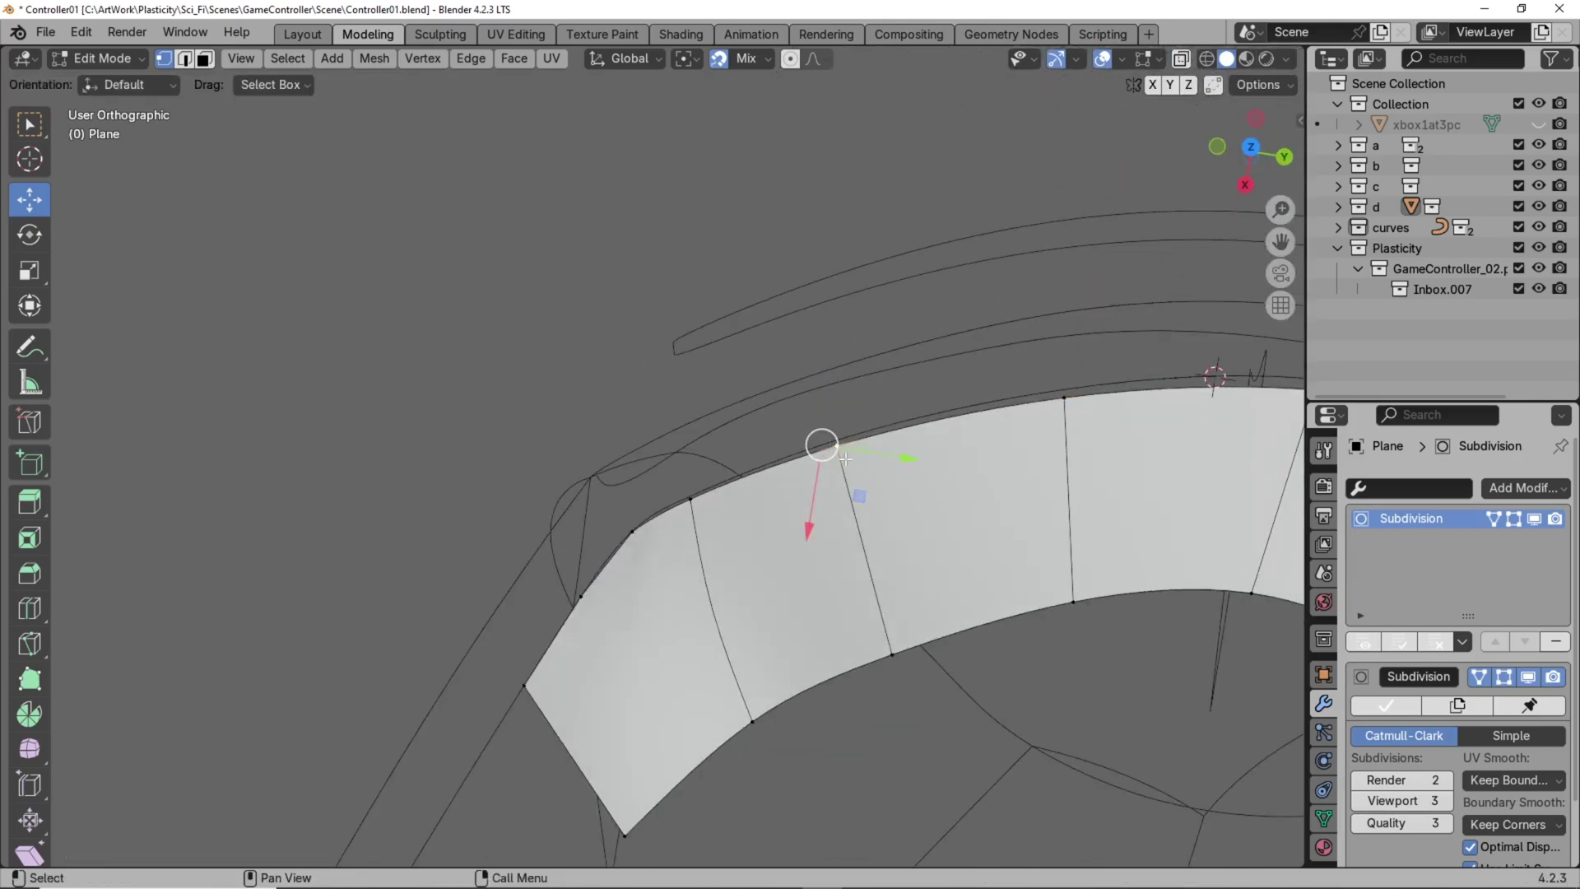
click(888, 423)
middle_drag(888, 424, 888, 489)
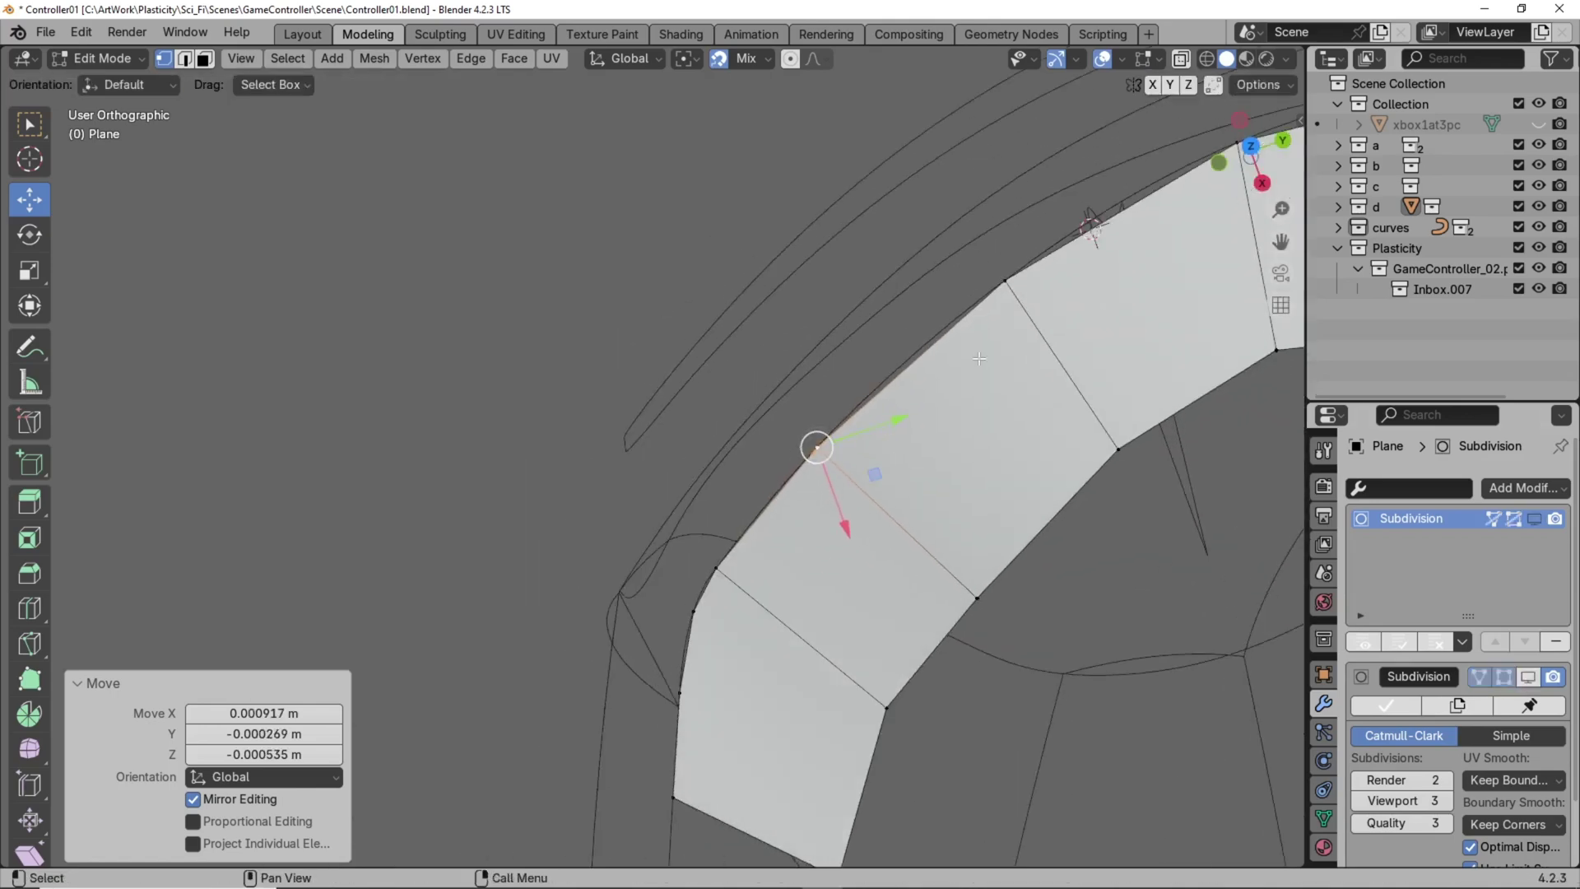
Shift the outer-edge vertices toward the side strip's end along the curve to even their spacing.
scroll(980, 359, down, 2)
shift+middle_drag(979, 359, 856, 449)
scroll(856, 460, up, 2)
click(856, 499)
key(g)
click(854, 523)
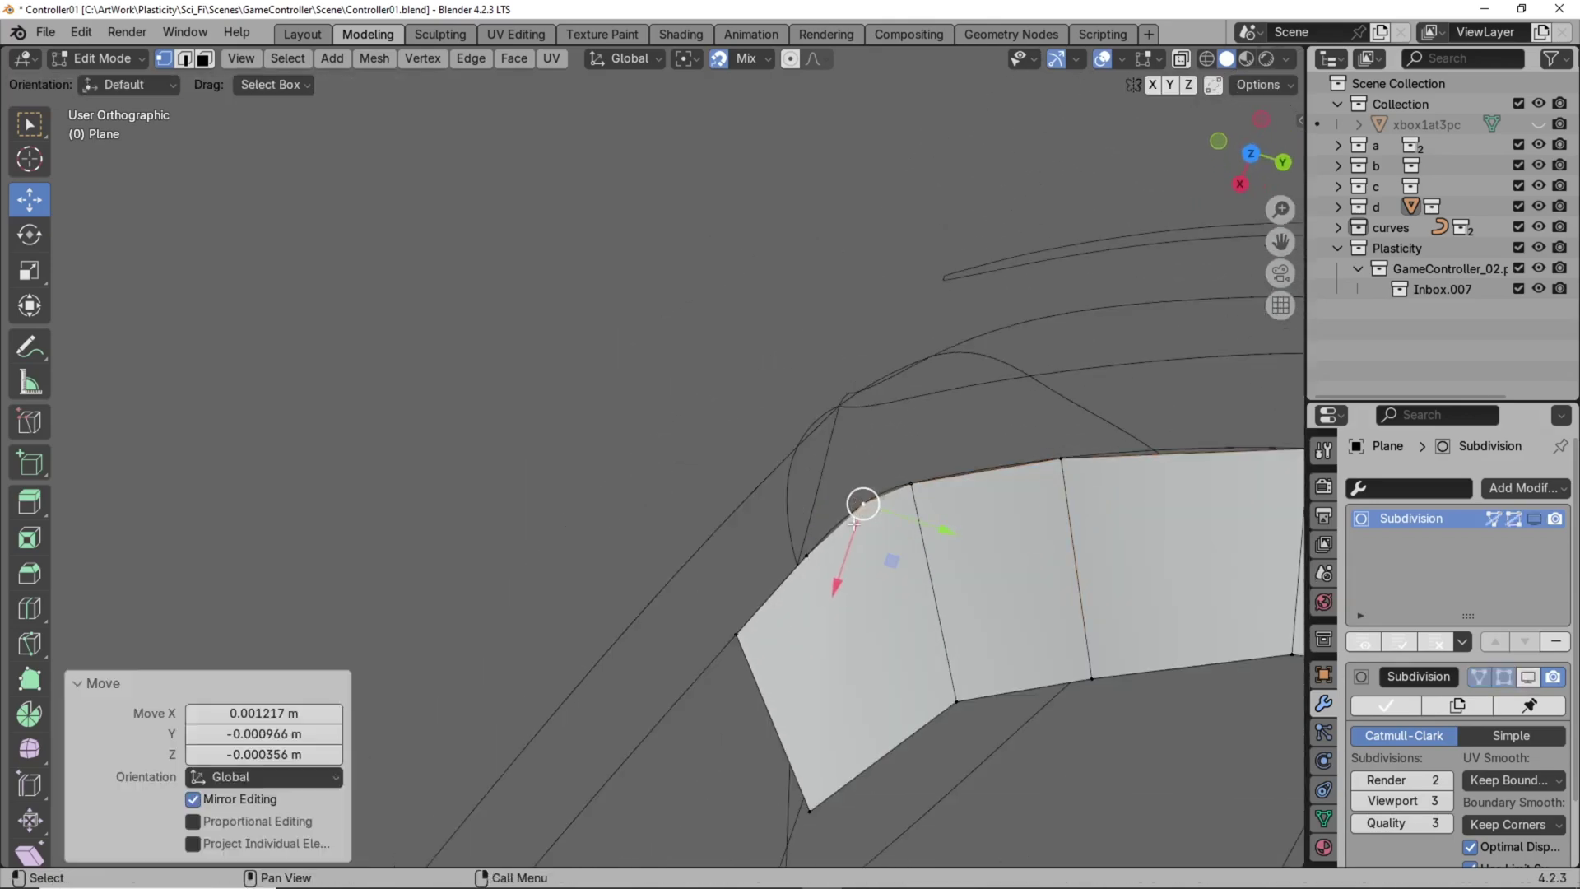
shift+middle_drag(854, 523, 751, 545)
click(961, 479)
key(g)
click(925, 480)
shift+middle_drag(924, 480, 801, 439)
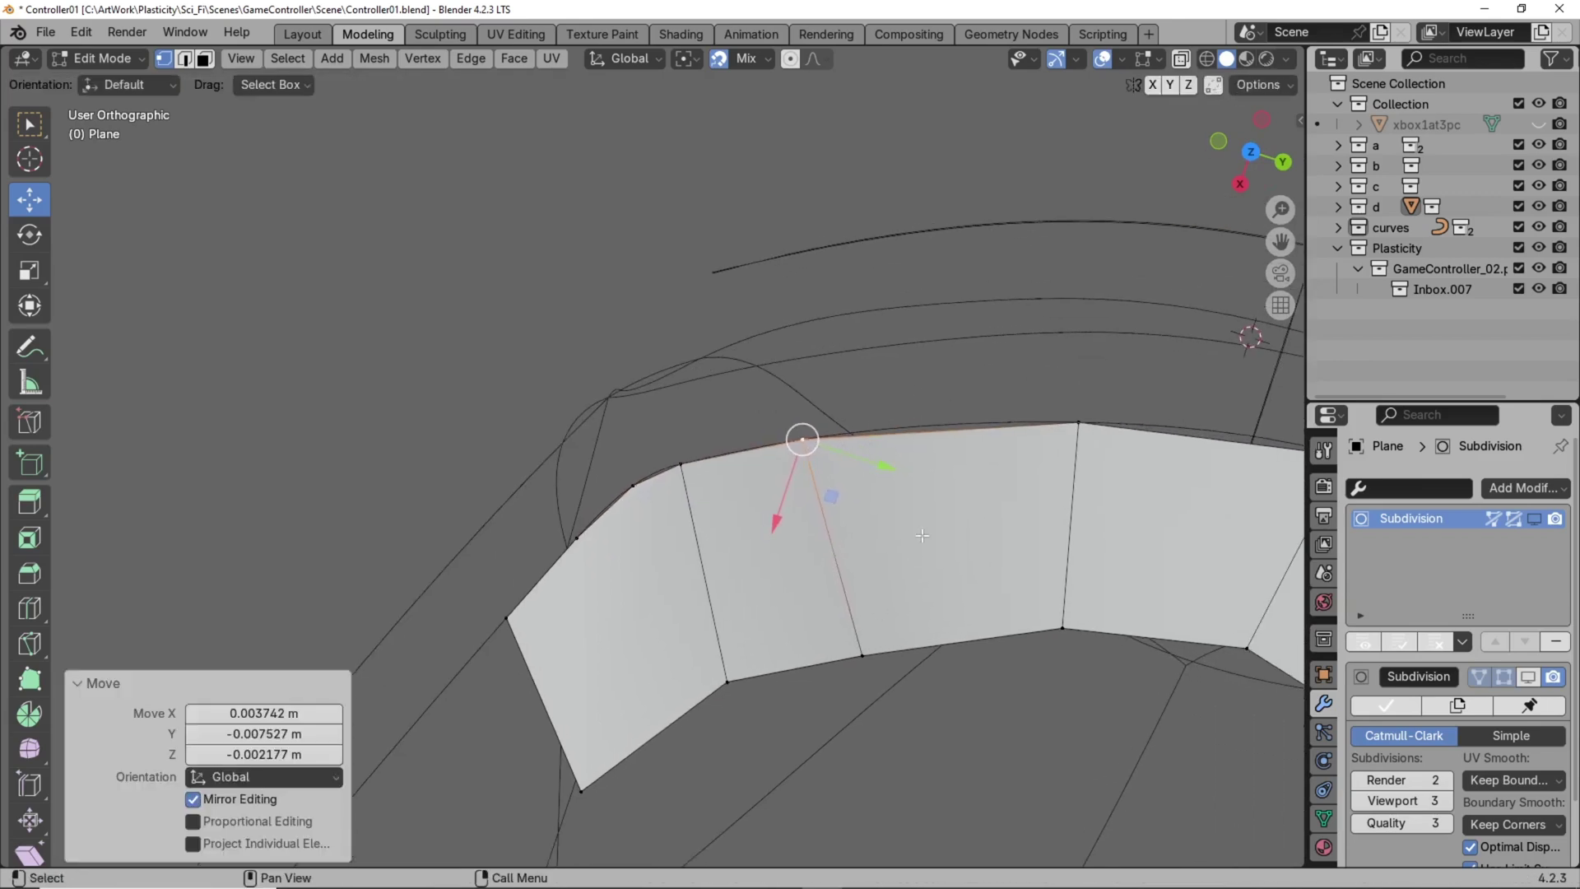
Subdivide the side strip's long outer edge segment between two neighbouring vertices.
click(895, 477)
shift+click(1078, 429)
right_click(998, 416)
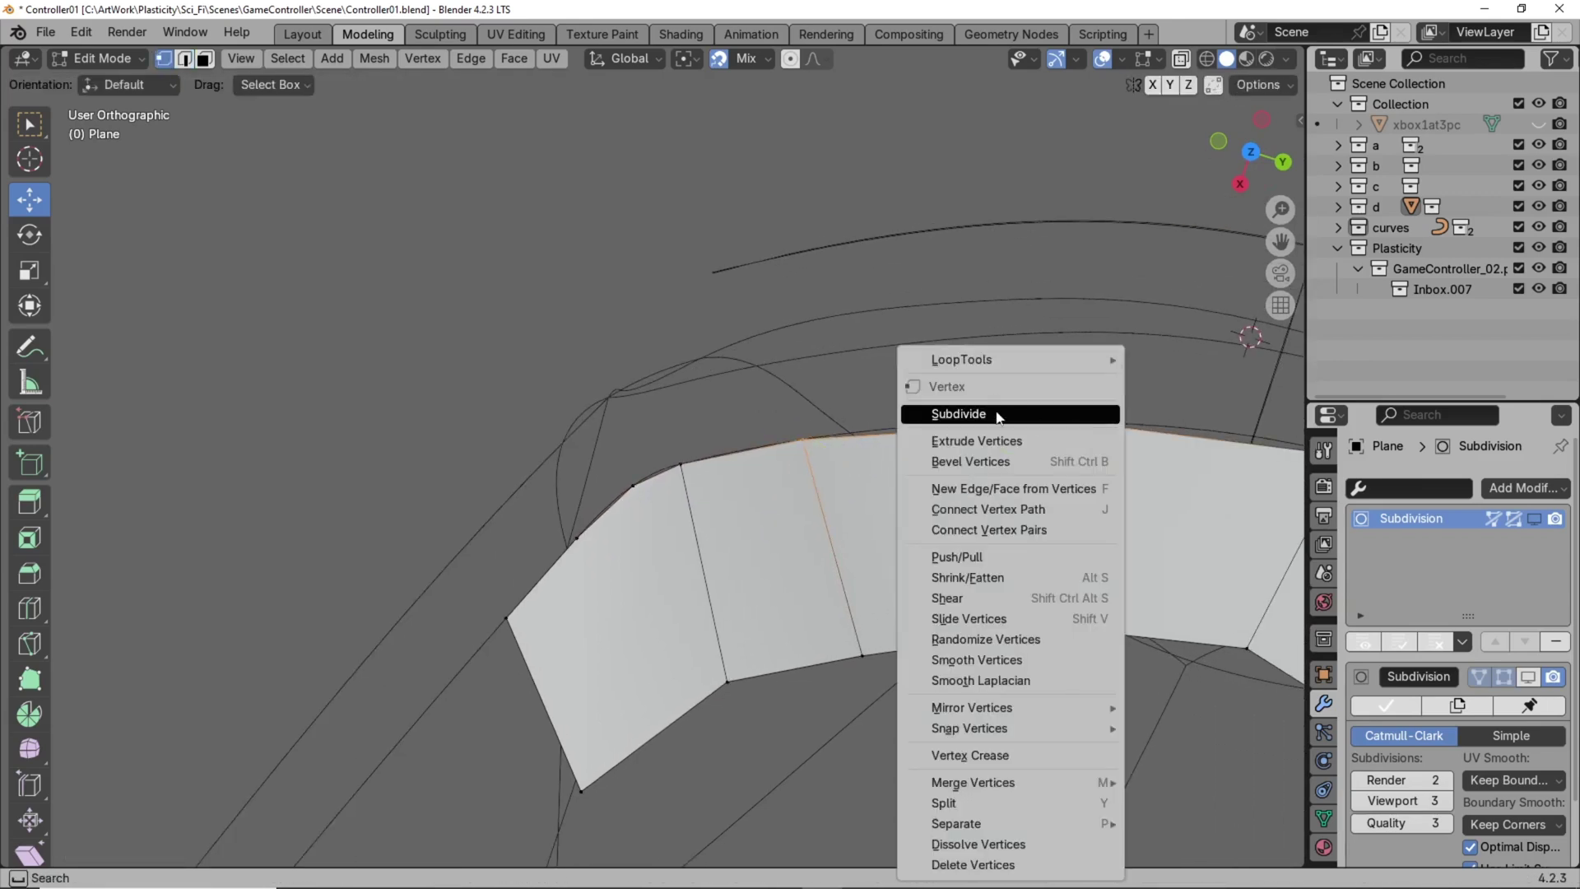
click(998, 417)
Connect the new midpoint vertex on the outer edge to the opposite inner-edge vertex.
shift+click(874, 646)
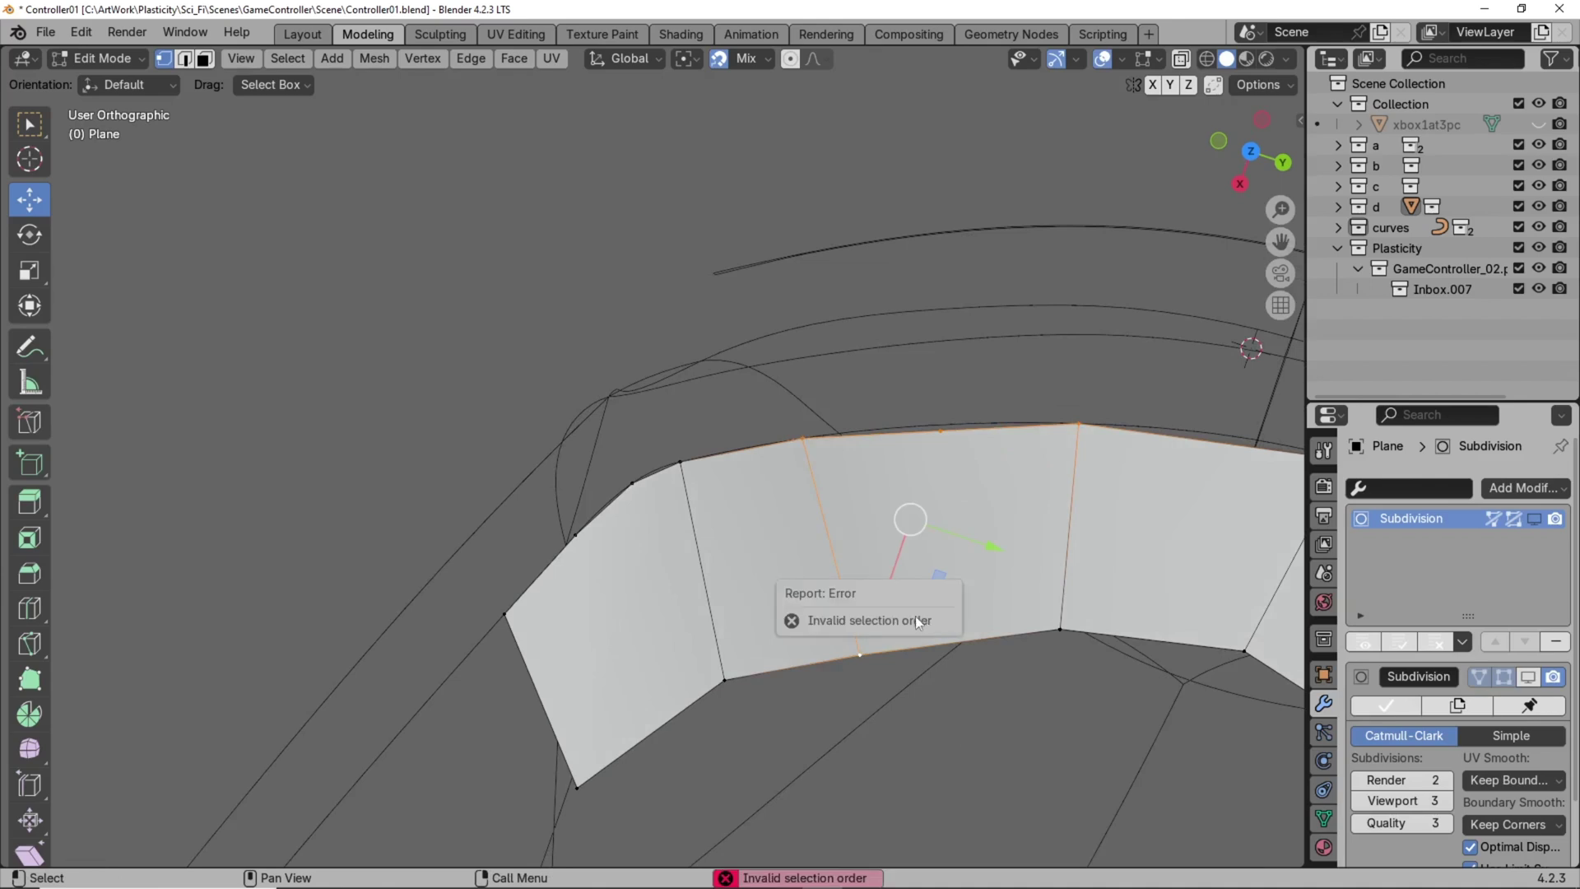
middle_drag(916, 622, 925, 611)
click(938, 431)
shift+click(895, 642)
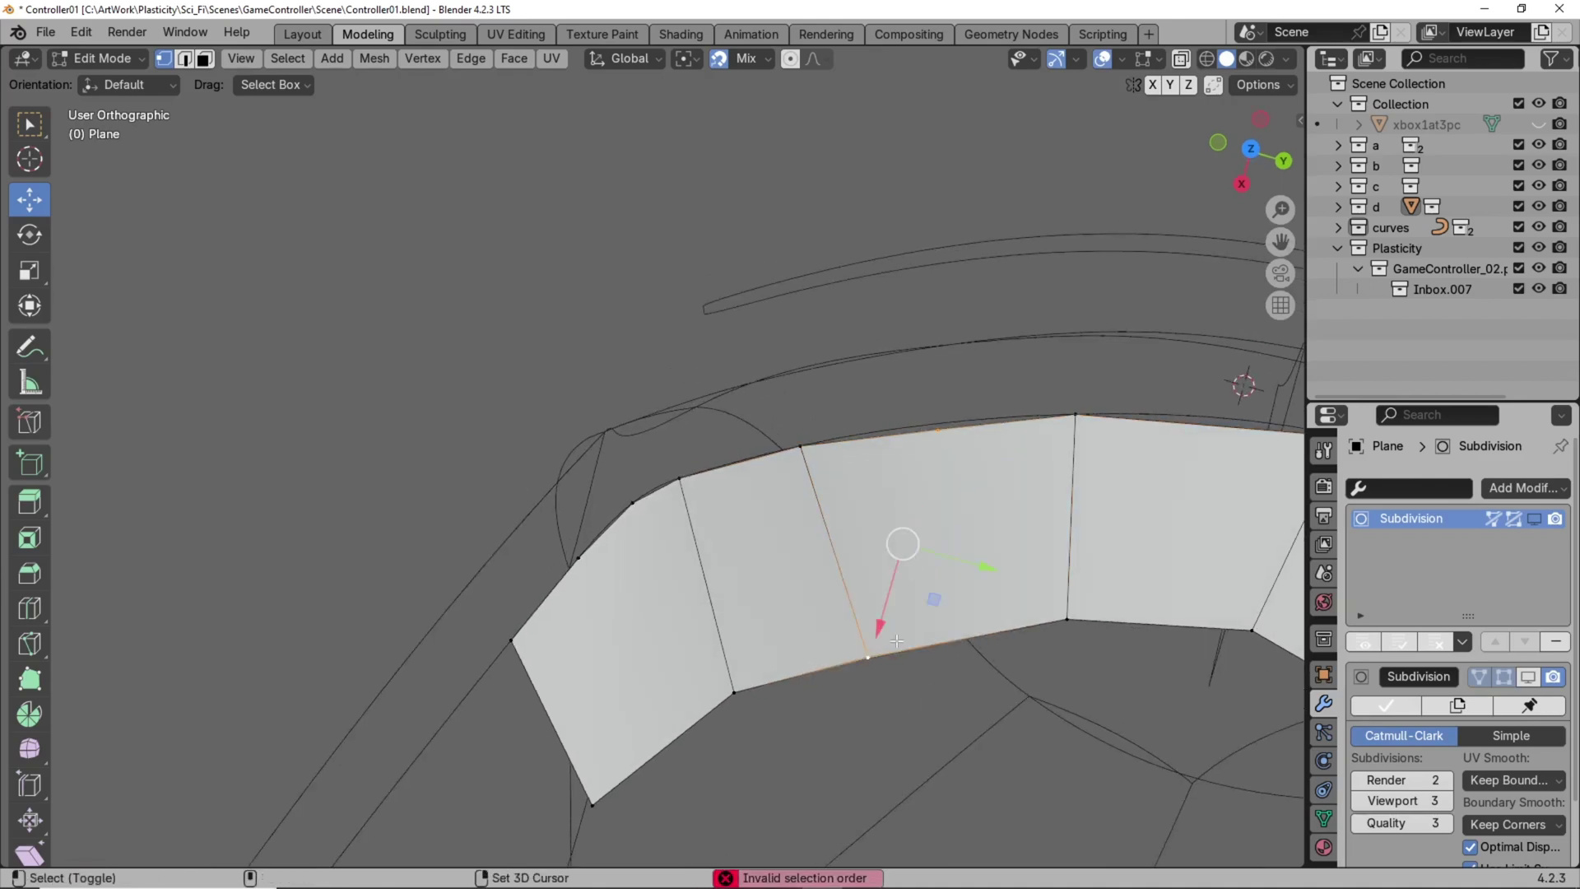
Try to dissolve the original cross edge beside the new connection.
right_click(817, 515)
click(712, 845)
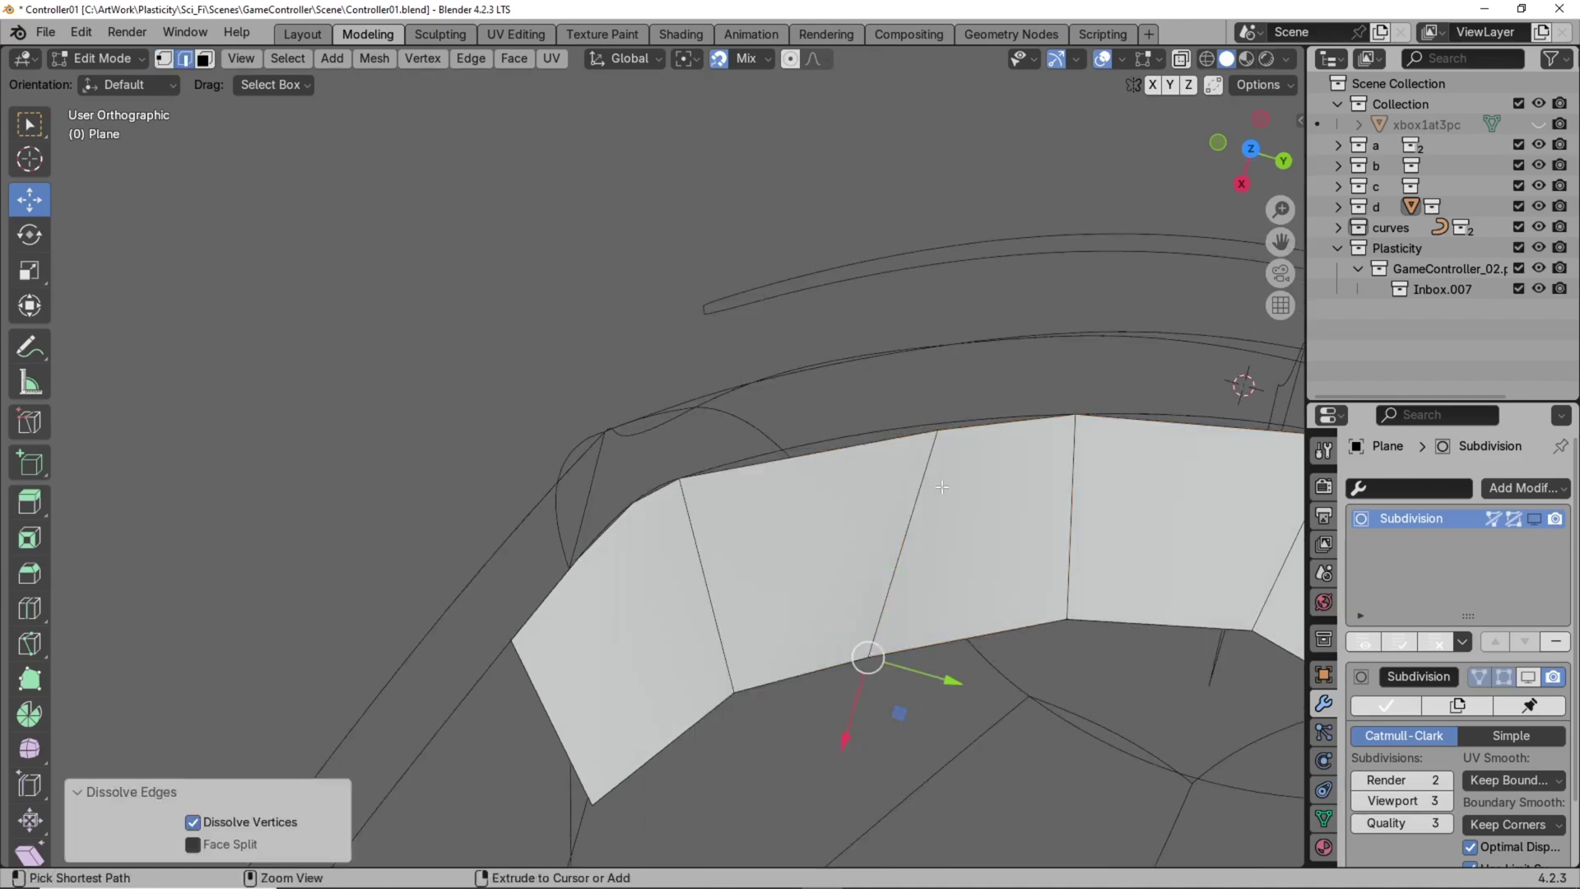
right_click(845, 589)
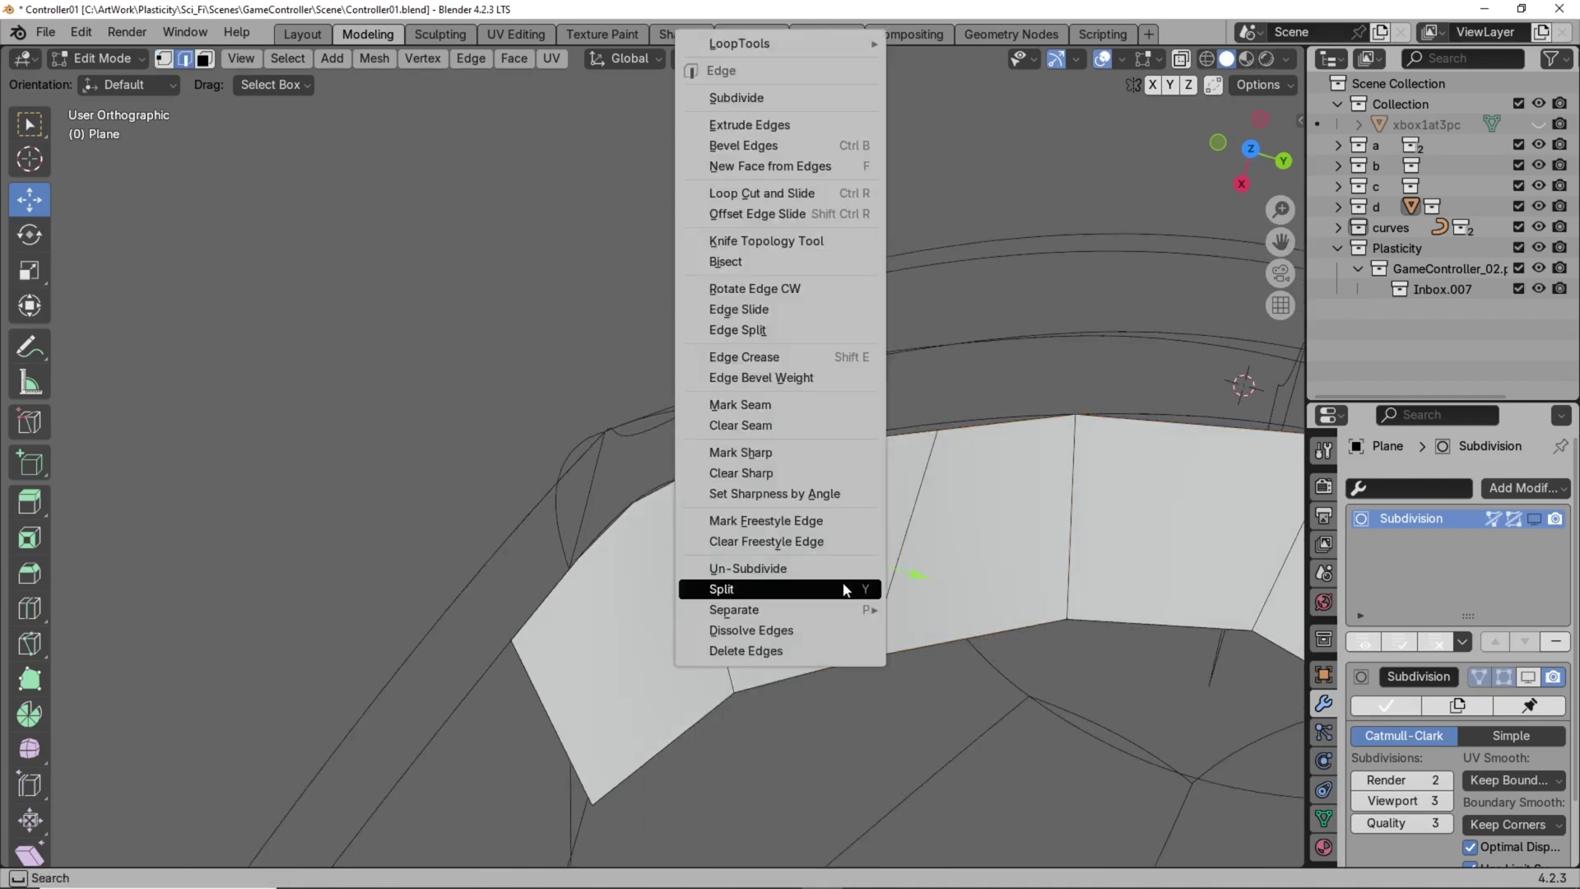
key(Escape)
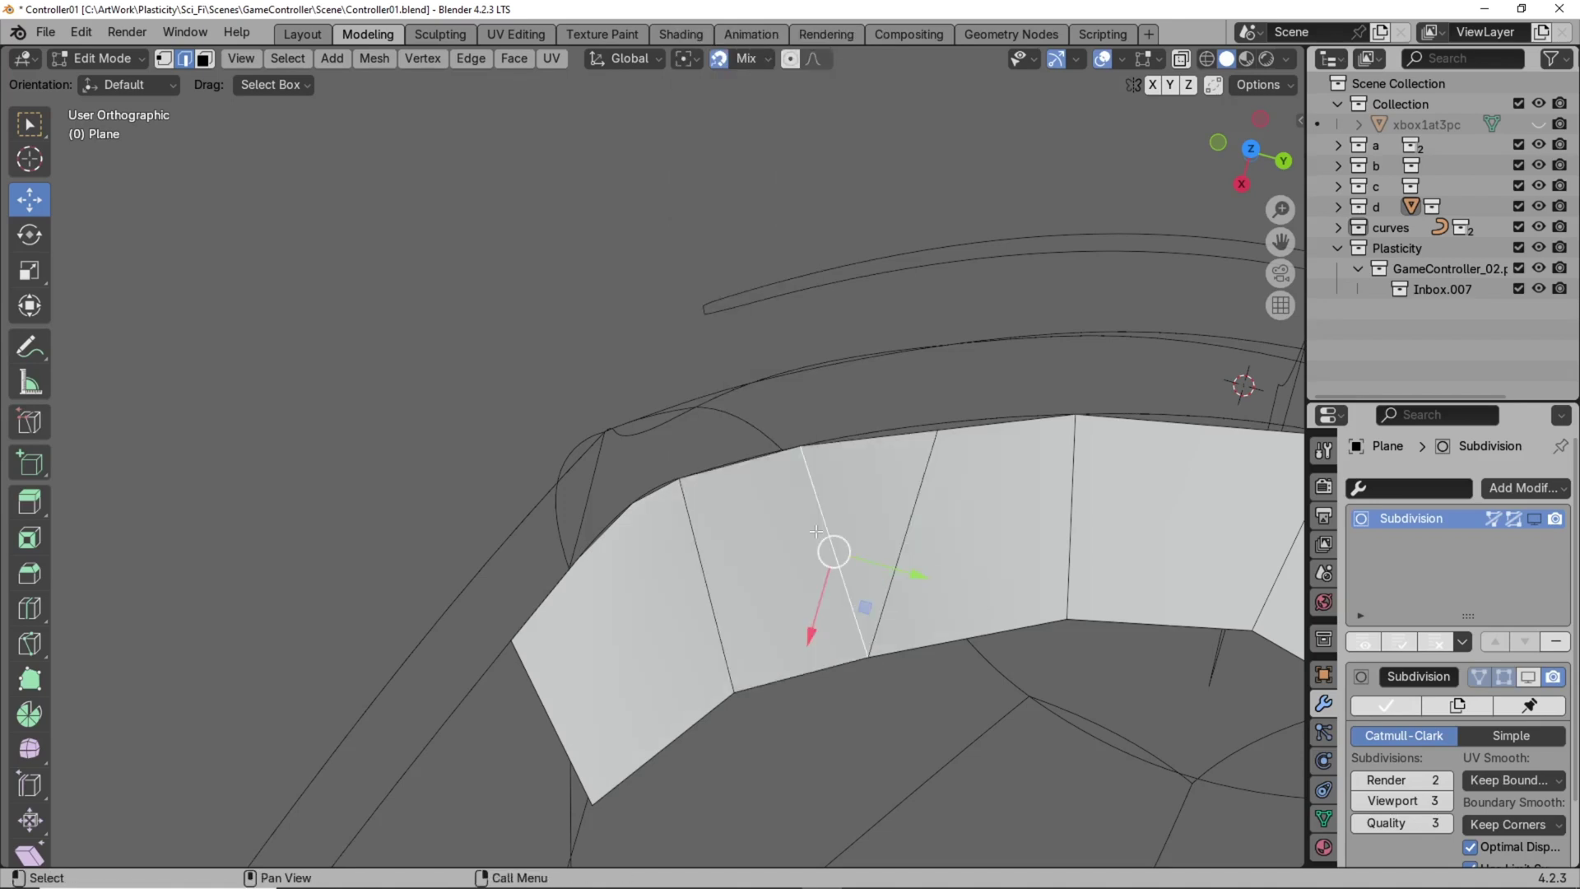
Dissolve the newly added diagonal cross edge in the side strip.
shift+middle_drag(879, 497, 879, 512)
right_click(916, 509)
click(847, 630)
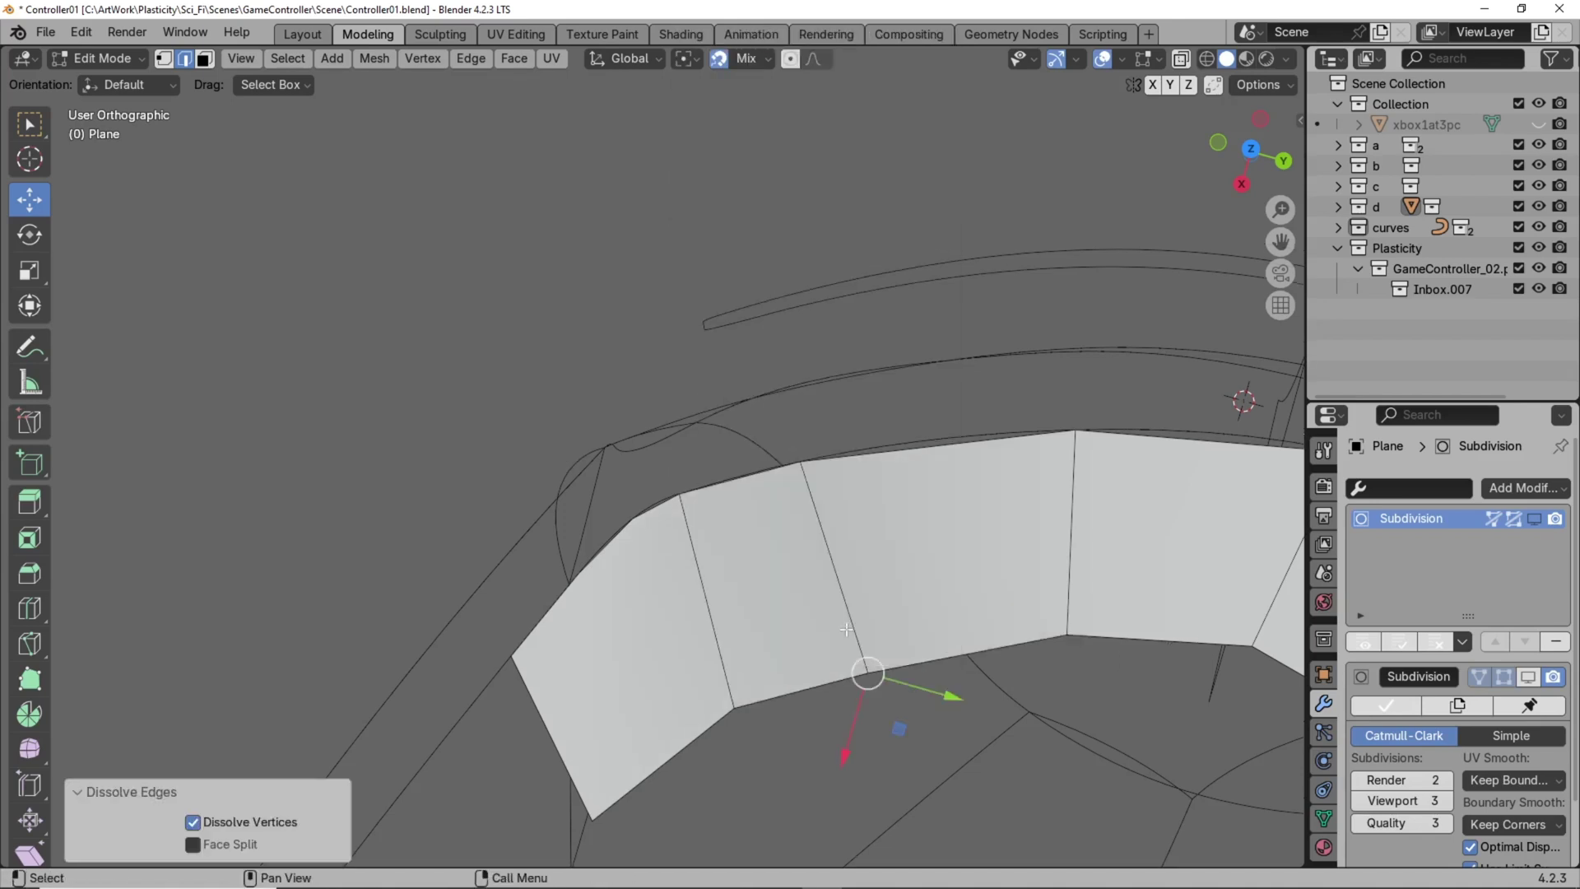
Shift the outer and inner vertices of the side strip's cross edges to equalize the face widths.
mouse_move(881, 523)
alt+middle_down()
mouse_move(906, 515)
mouse_move(892, 538)
alt+middle_up()
click(821, 458)
middle_drag(821, 458, 946, 413)
click(834, 648)
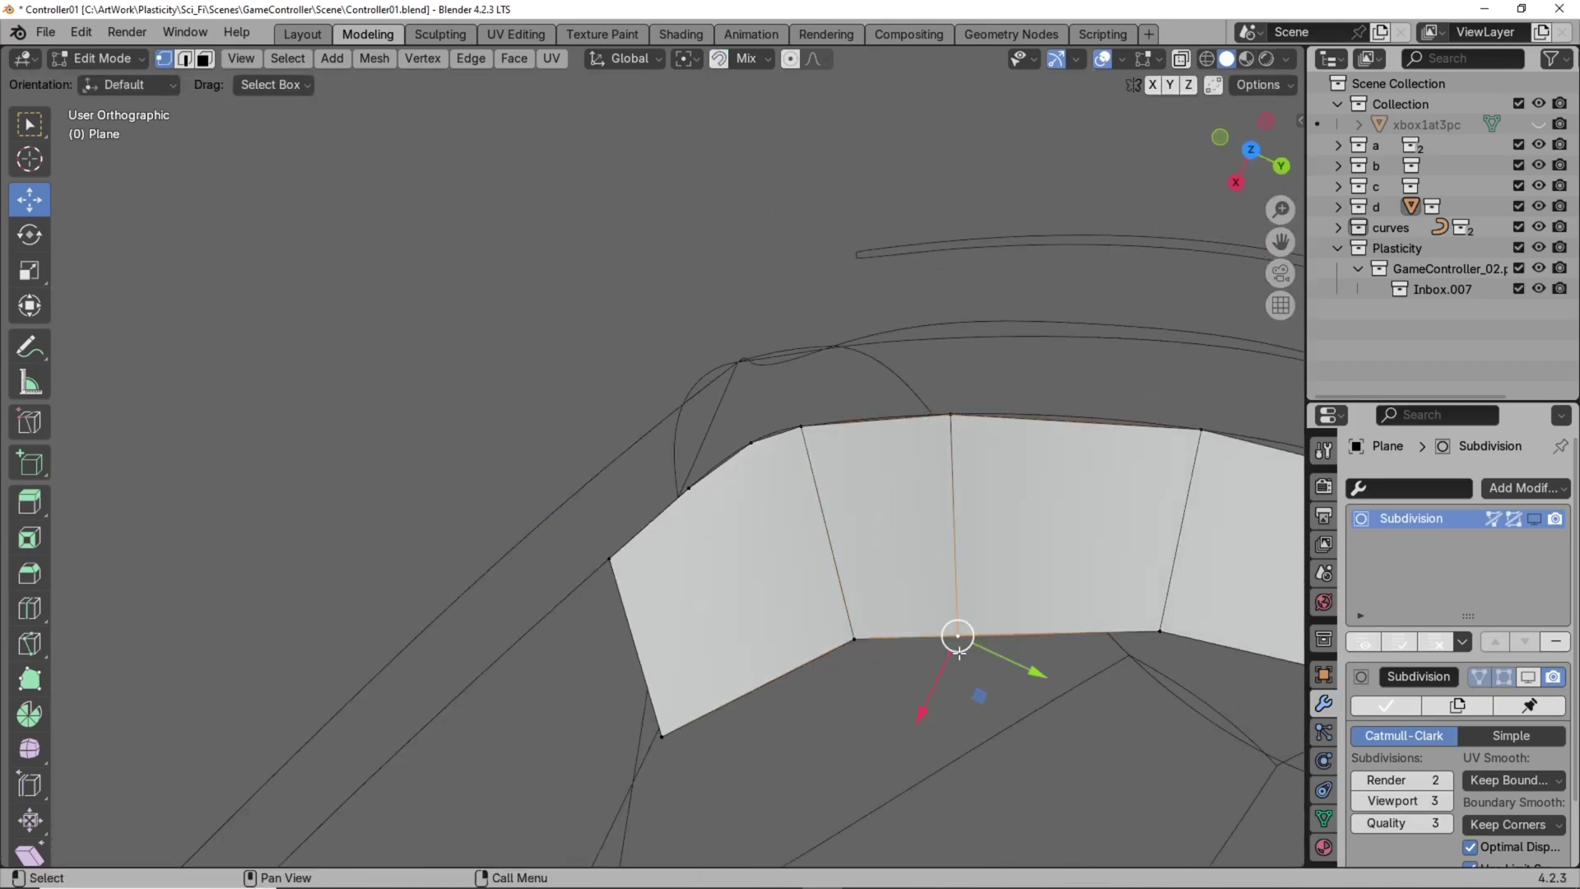
click(1019, 678)
middle_drag(1019, 677, 1529, 625)
key(g)
click(935, 665)
Subdivide the two long edges of the middle strip with 2 cuts, splitting it into three faces.
middle_drag(1255, 673, 823, 460)
click(846, 453)
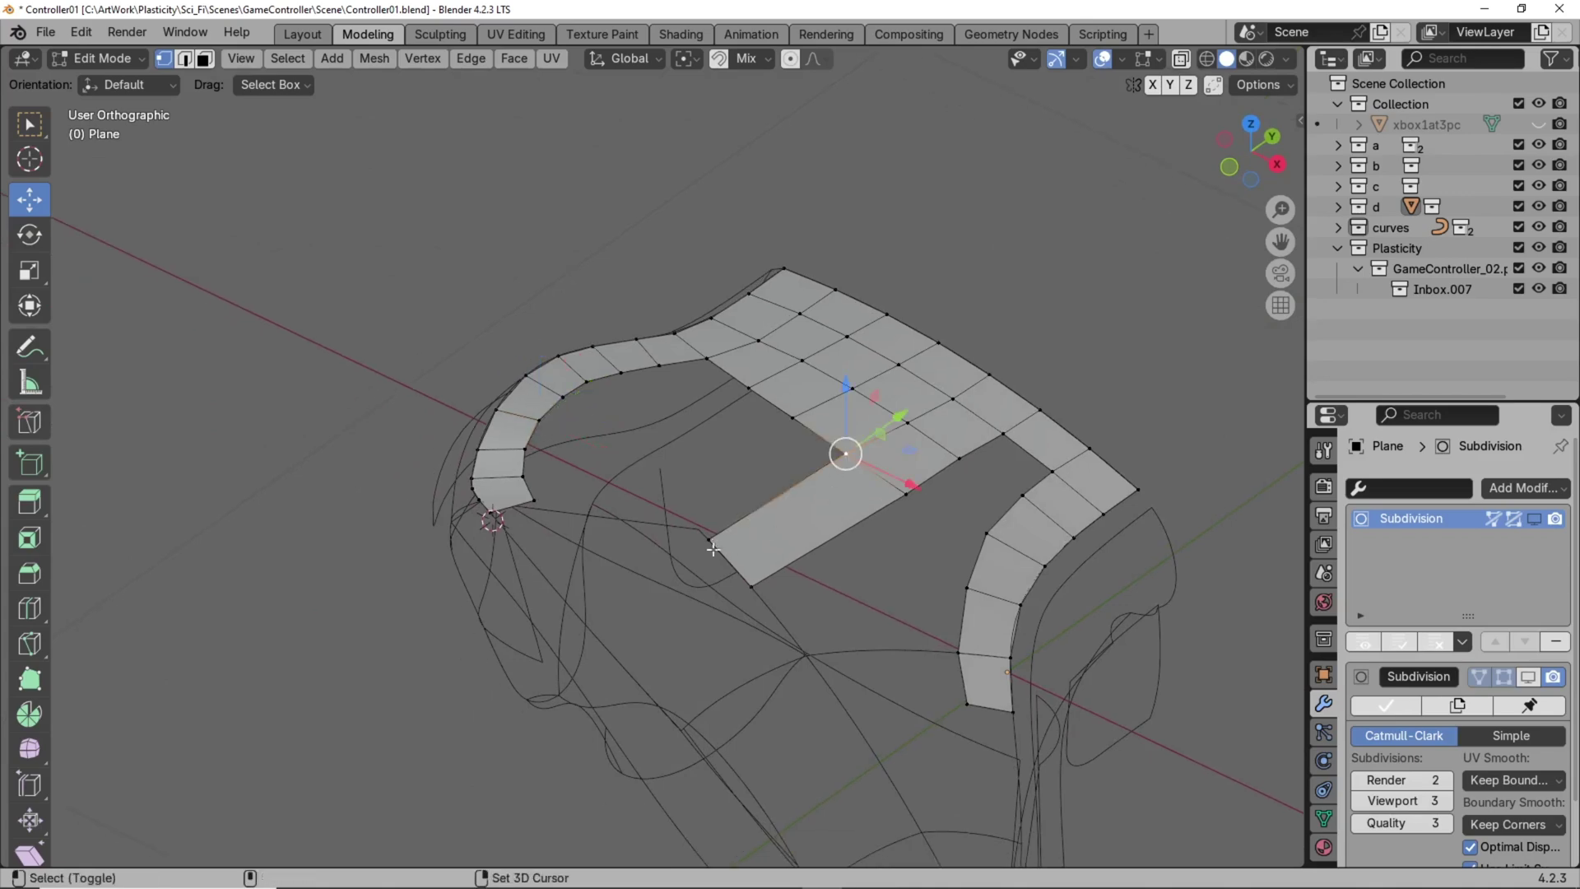
shift+click(713, 542)
shift+middle_drag(827, 547, 840, 532)
key(ctrl+e)
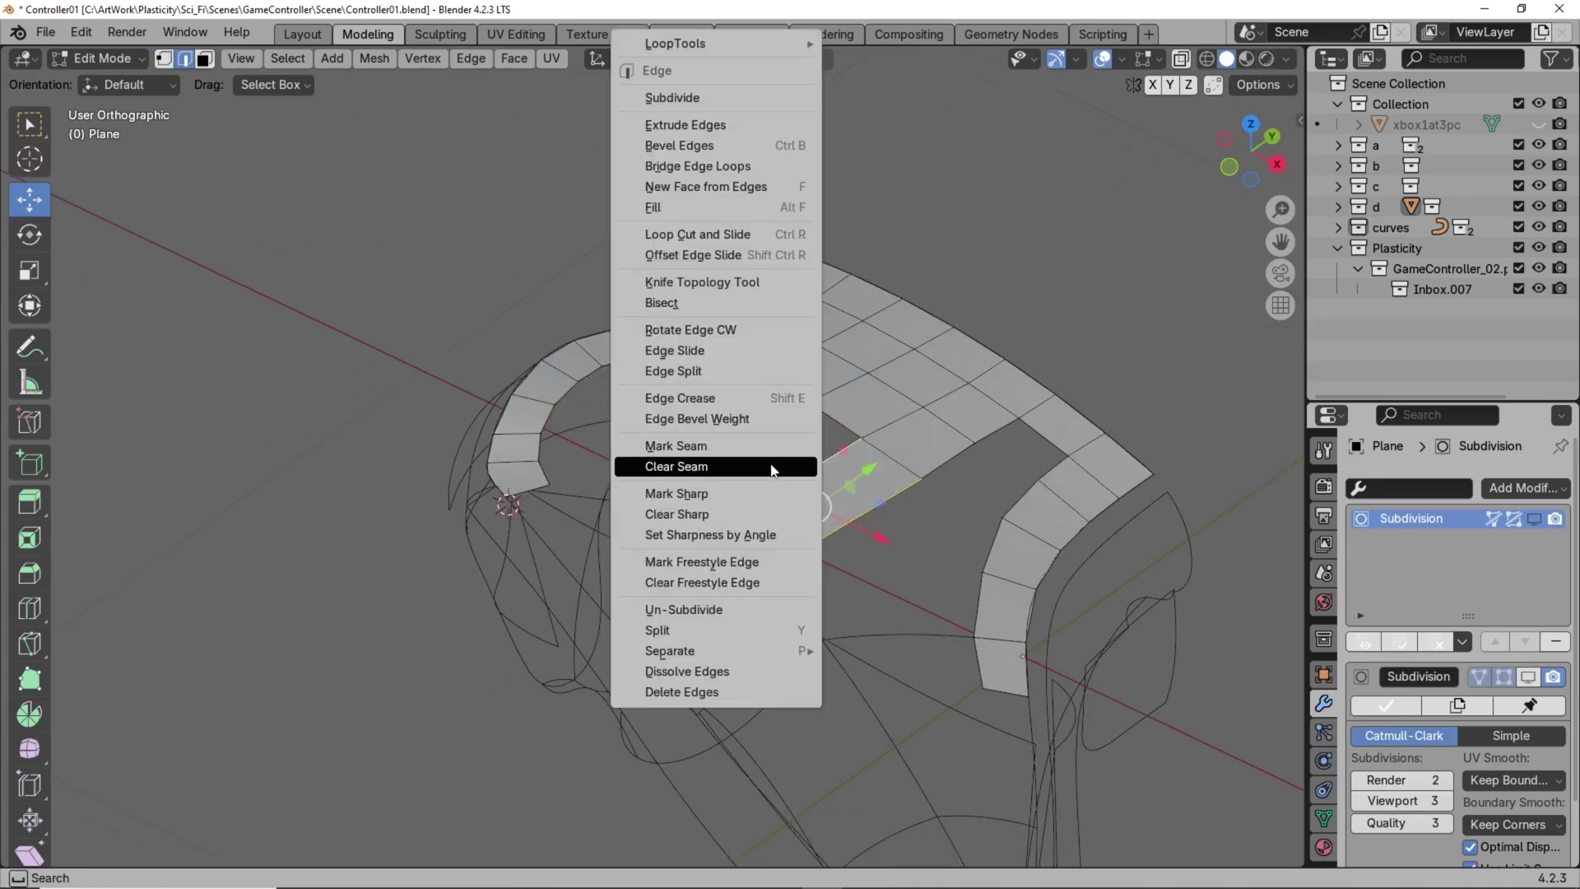
click(697, 100)
middle_drag(786, 543, 793, 550)
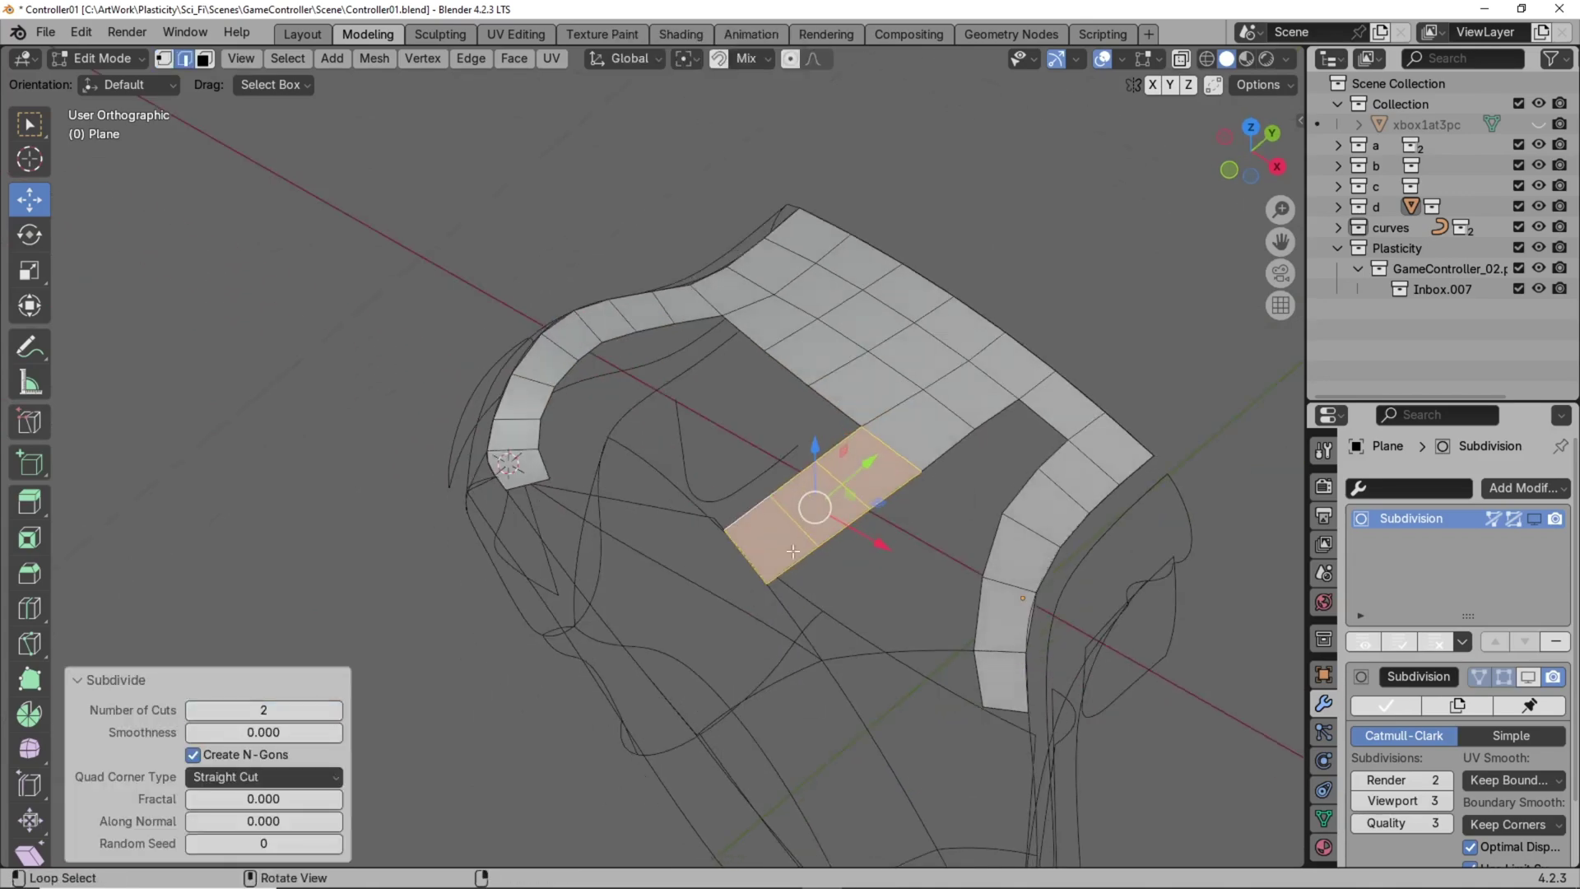
Adjust the middle strip's new vertices so its cross edges line up with the surrounding layout.
key(1)
click(771, 497)
alt+middle_drag(770, 497, 782, 543)
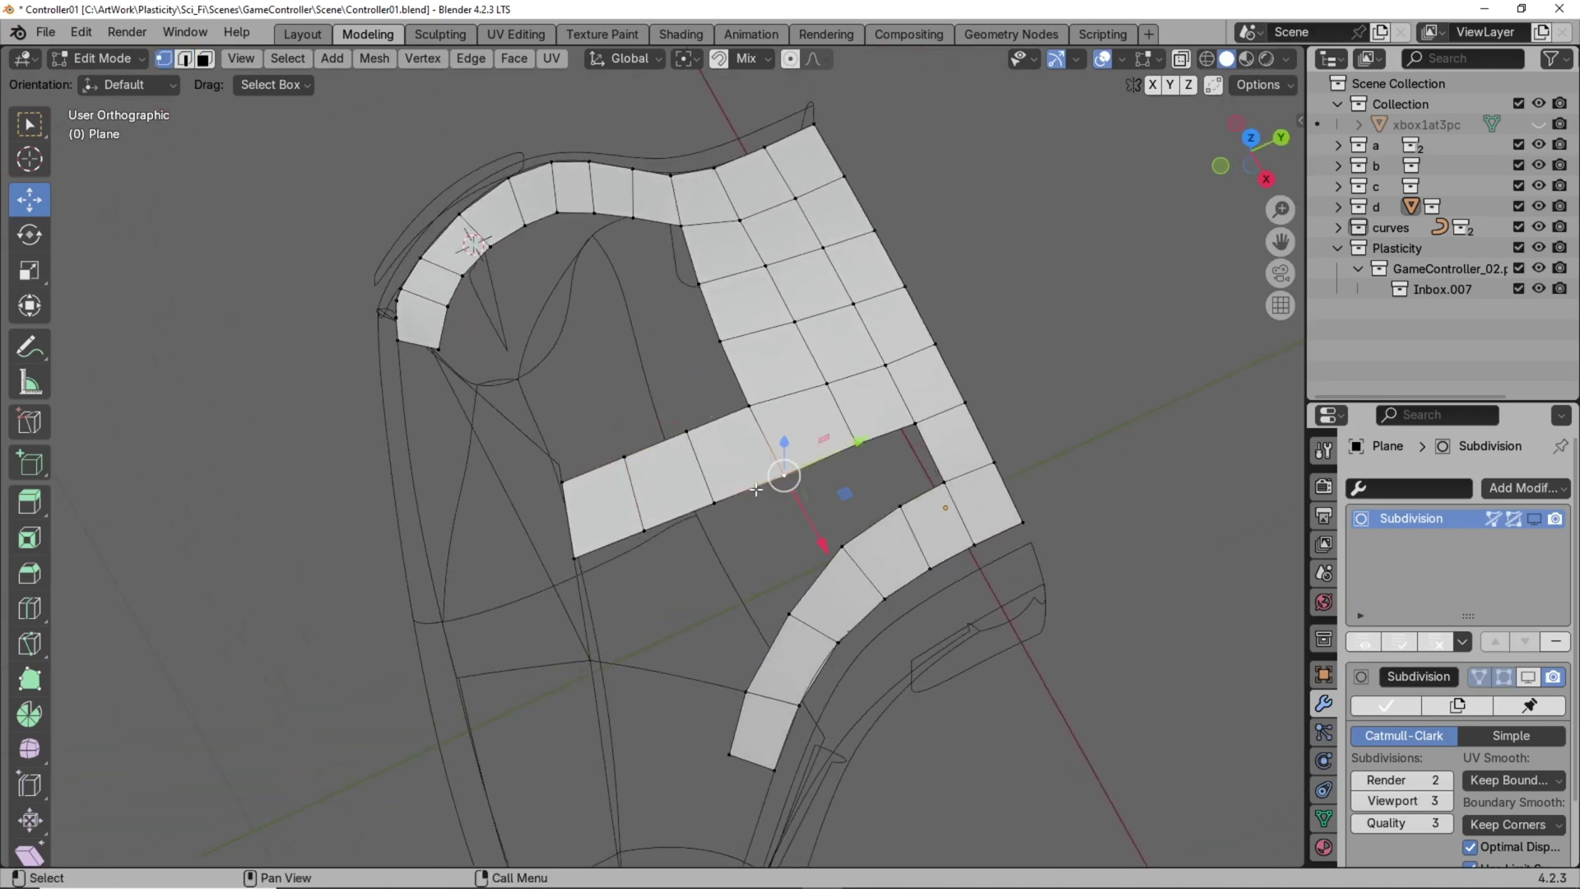
Bridge the middle strip and the curved front strip with a face, then grid-fill the enclosed hole.
key(f)
middle_drag(812, 579, 851, 554)
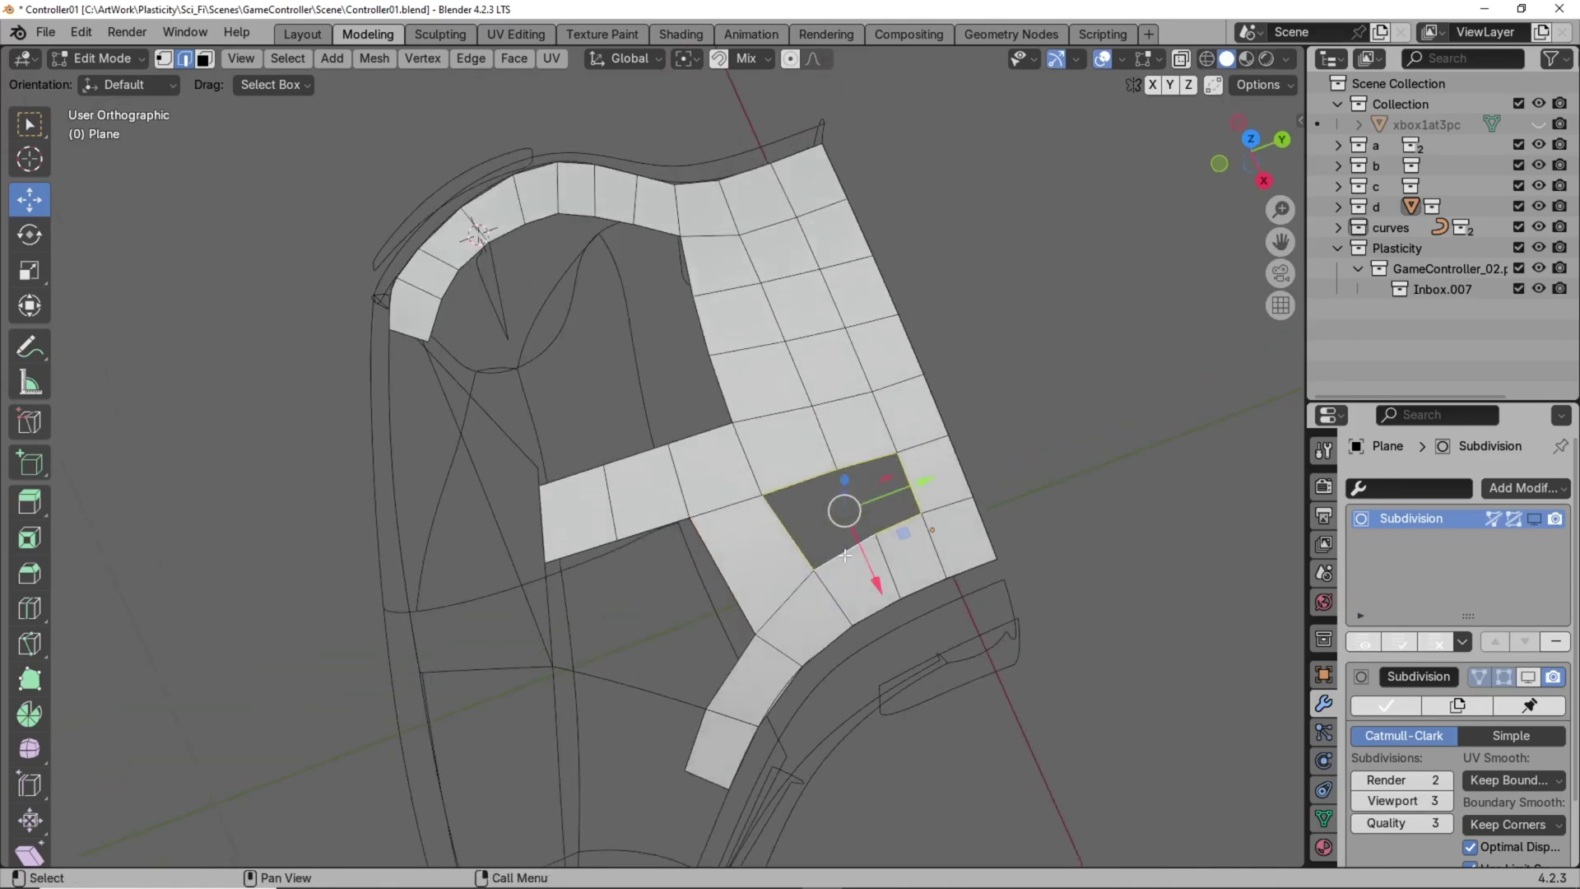
key(ctrl+f)
click(789, 628)
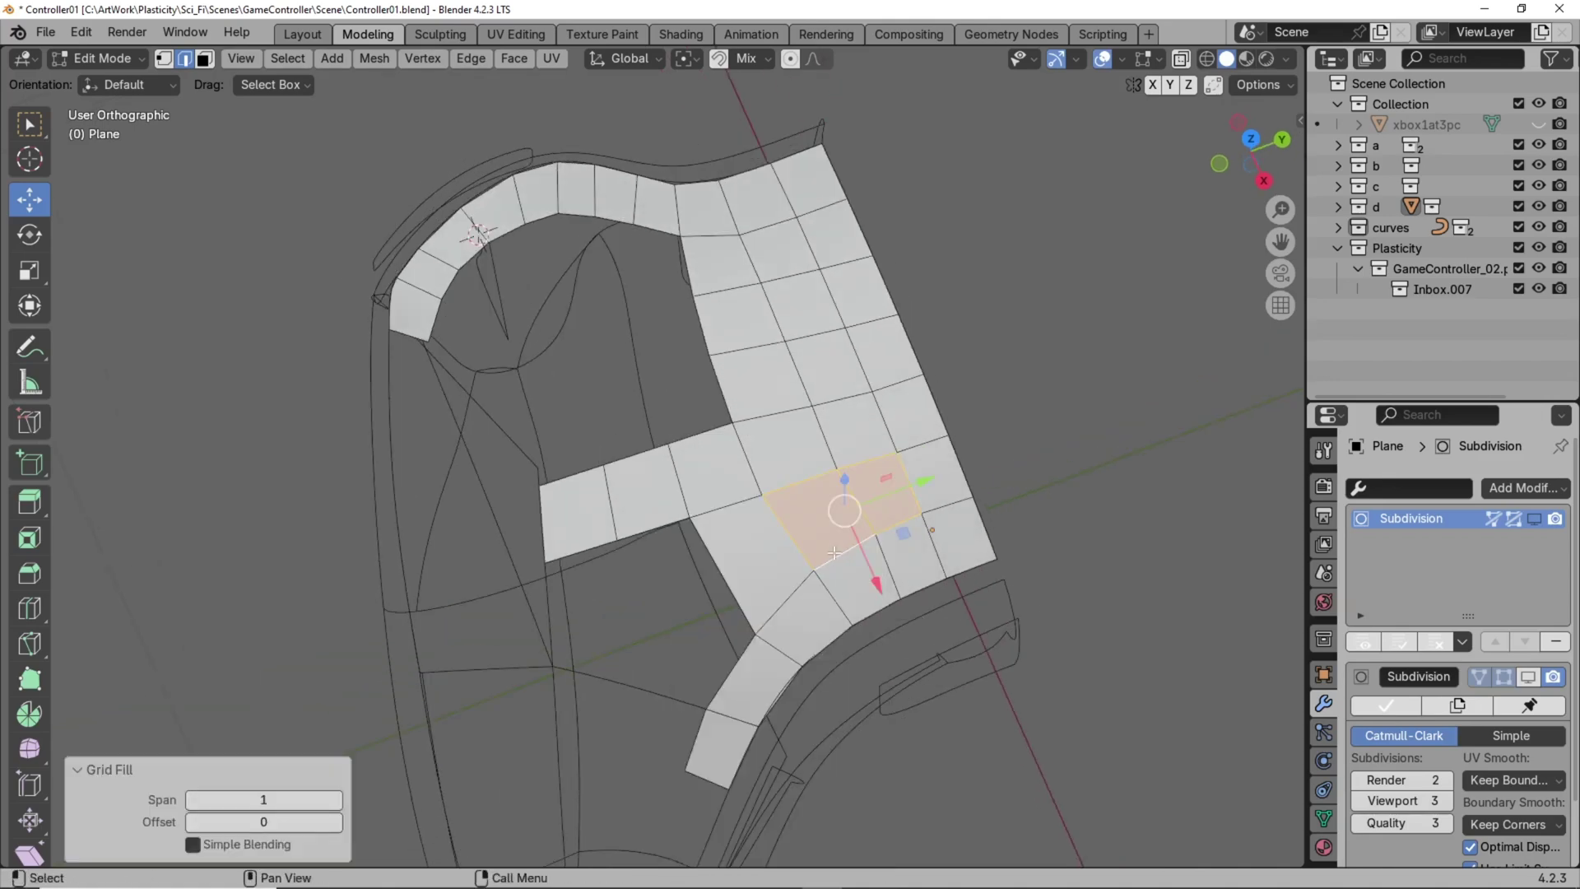
Extend the end of the middle strip with another face and place its end vertices on the reference curves.
middle_drag(873, 510, 804, 543)
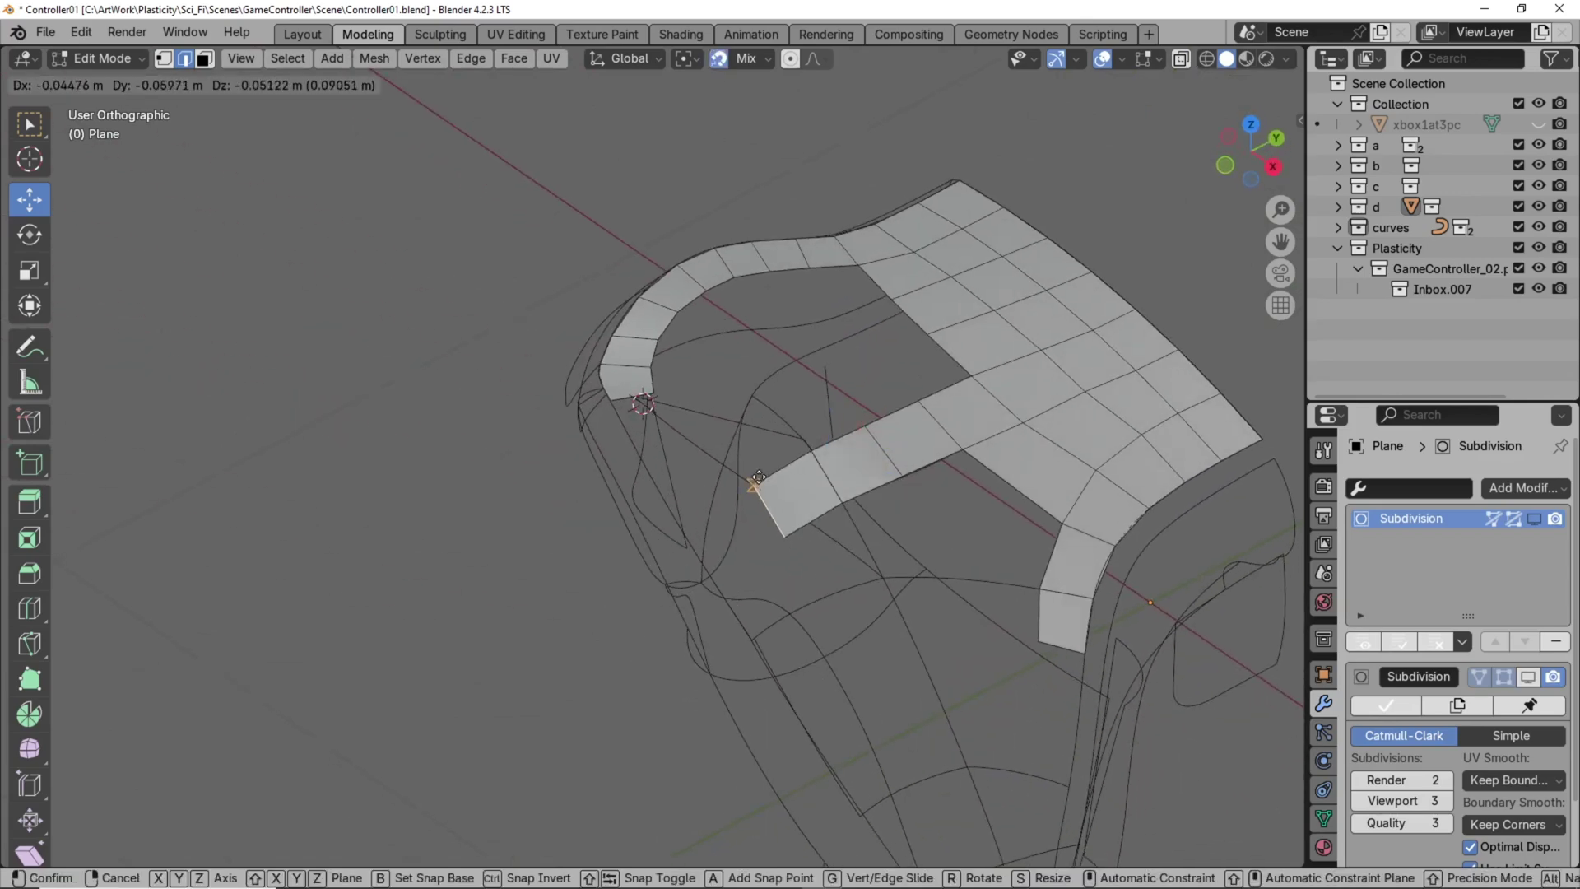
click(758, 478)
middle_drag(758, 478, 826, 527)
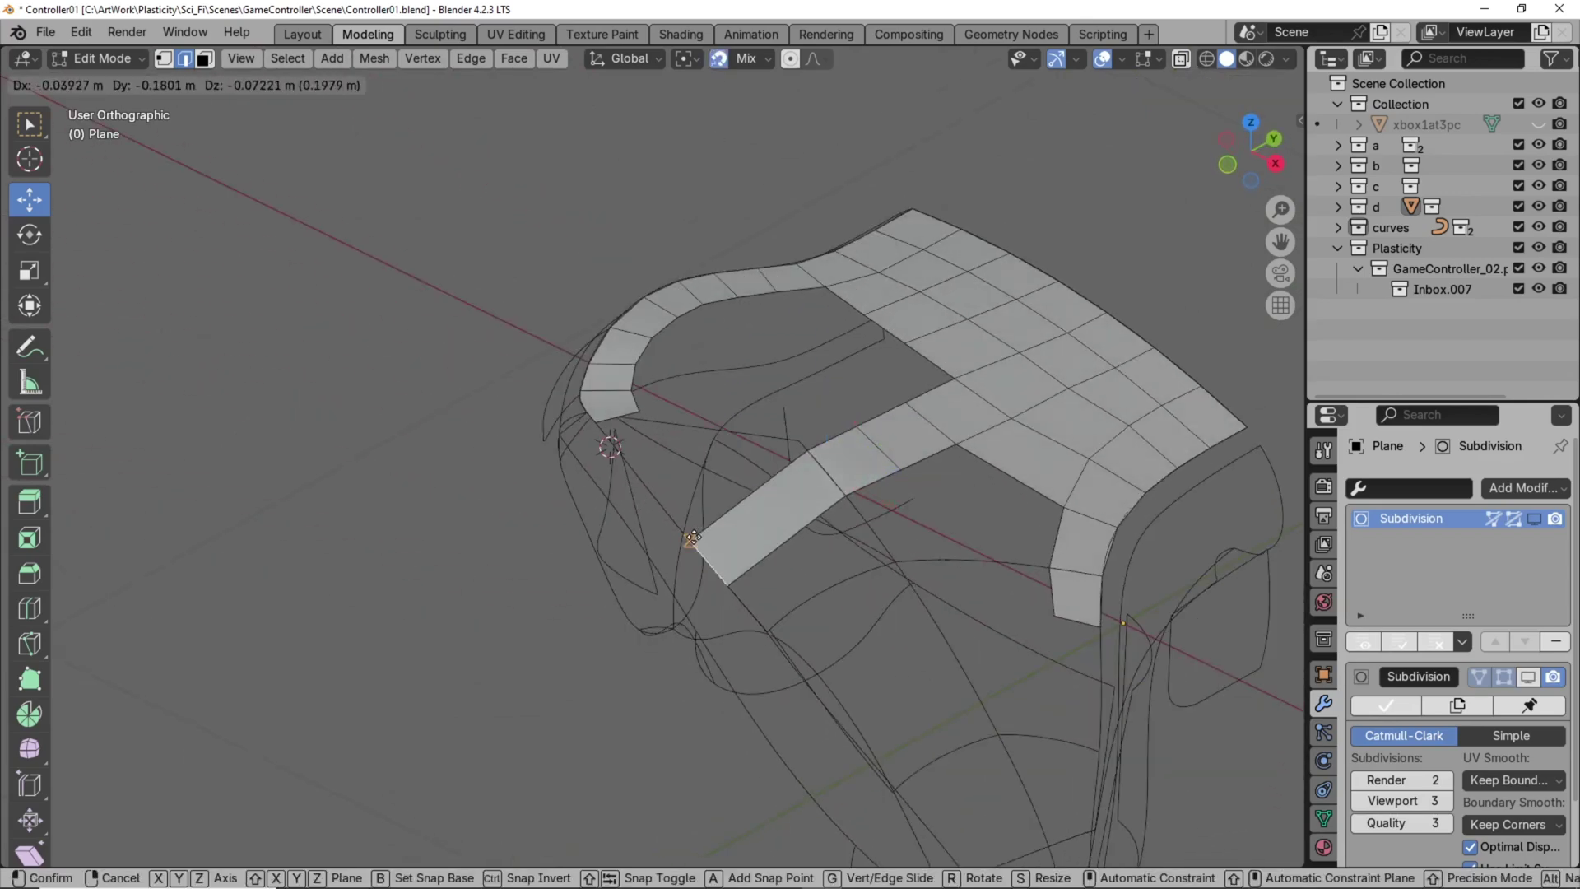
click(693, 539)
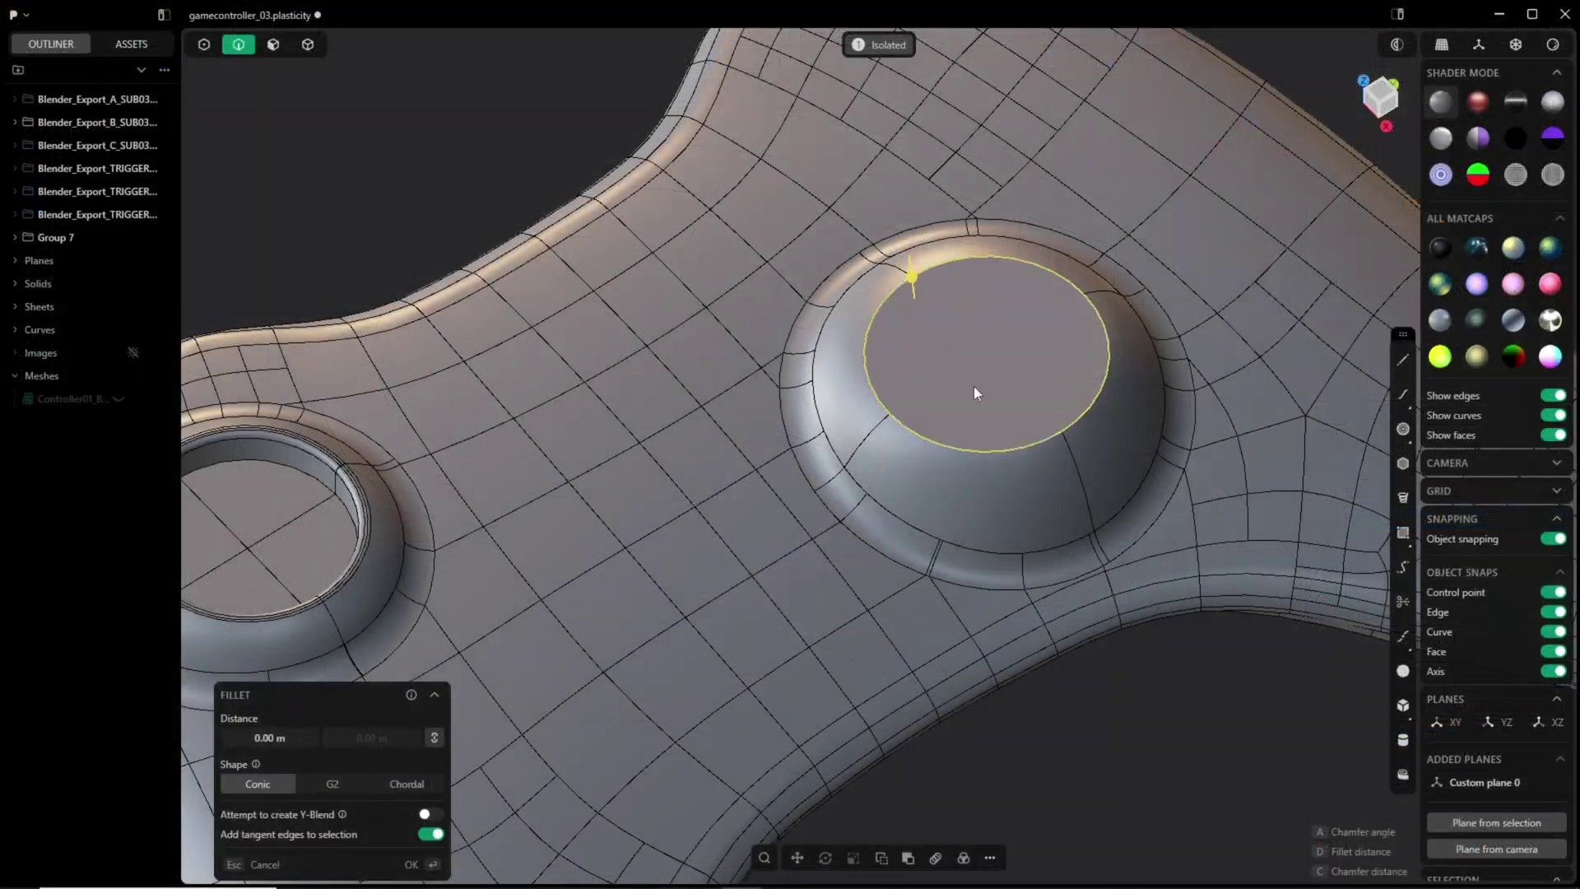
key(3)
scroll(974, 387, up, 2)
middle_drag(988, 379, 955, 418)
click(960, 418)
click(991, 857)
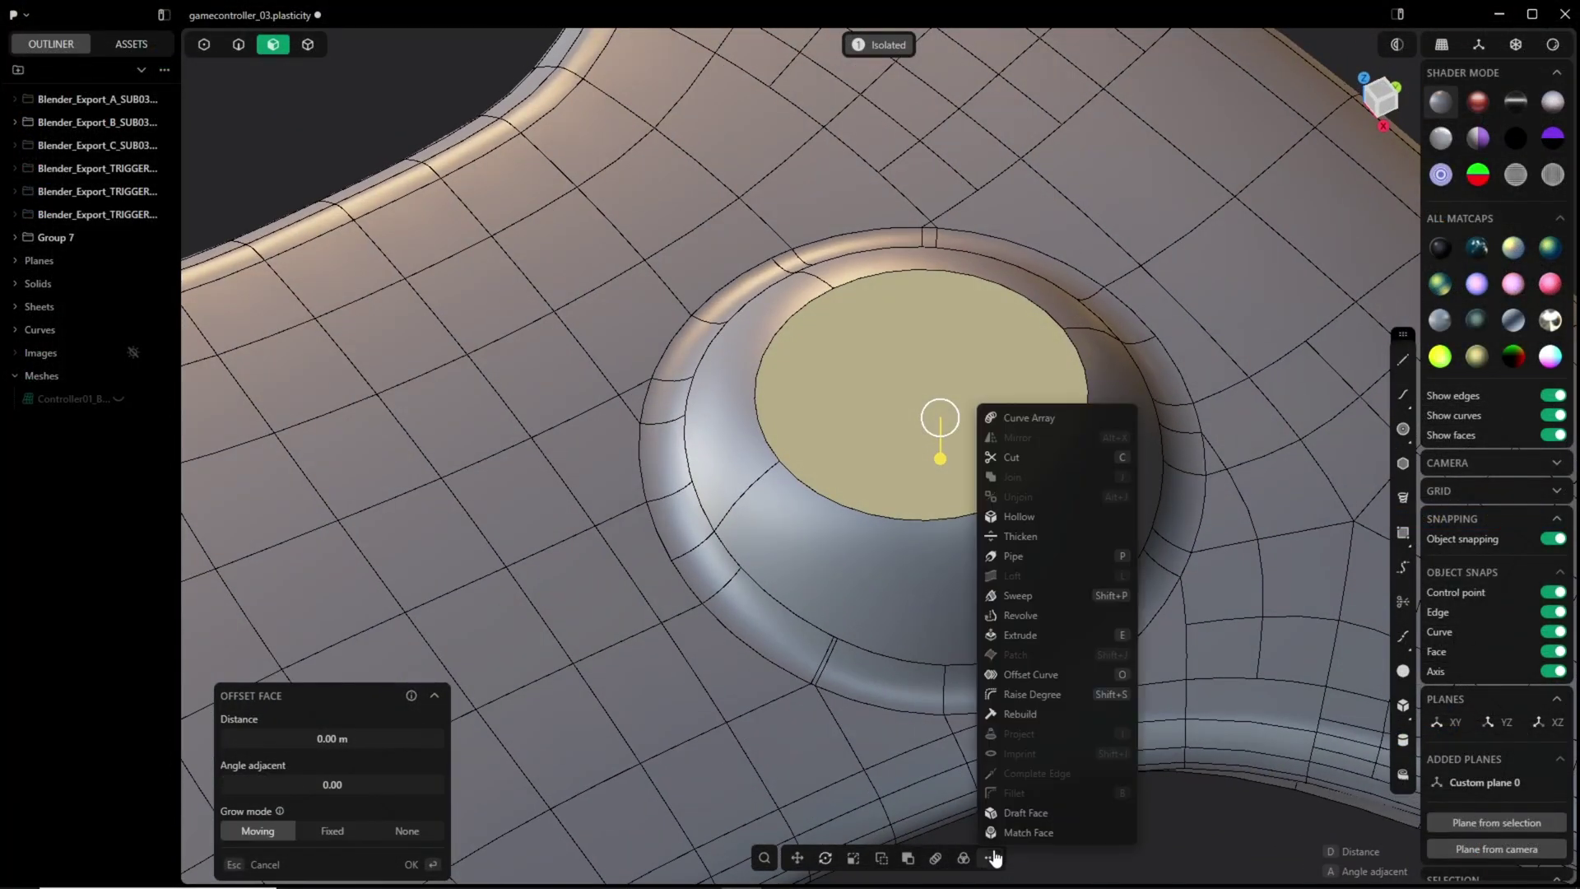
click(1031, 674)
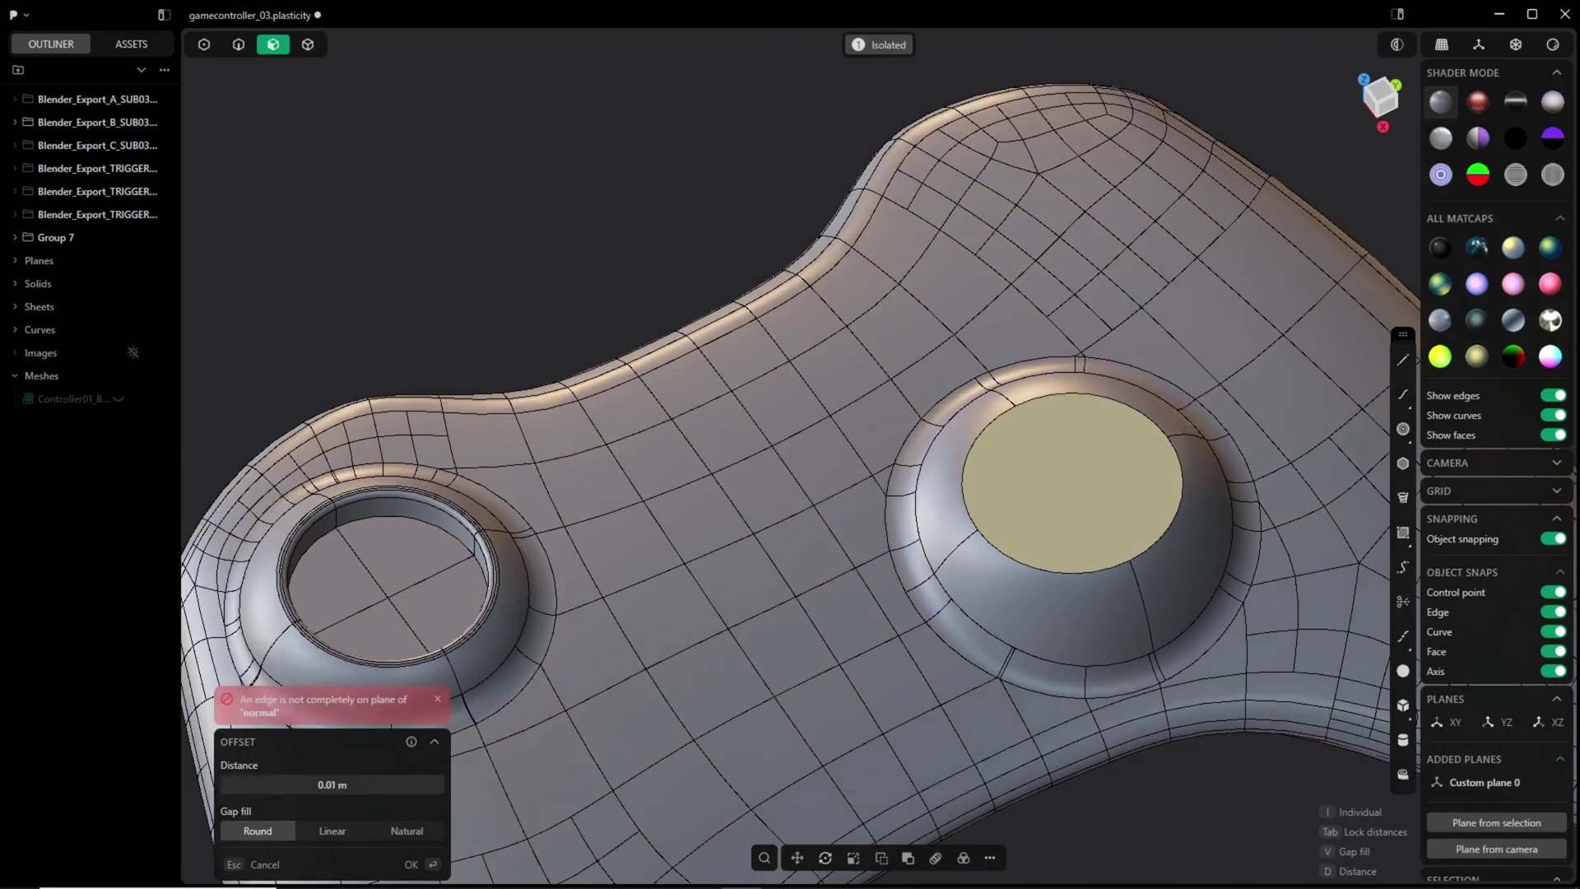
key(Escape)
key(Escape)
shift+middle_drag(1164, 604, 955, 636)
scroll(959, 586, up, 3)
click(910, 503)
middle_drag(971, 545, 1019, 518)
click(991, 858)
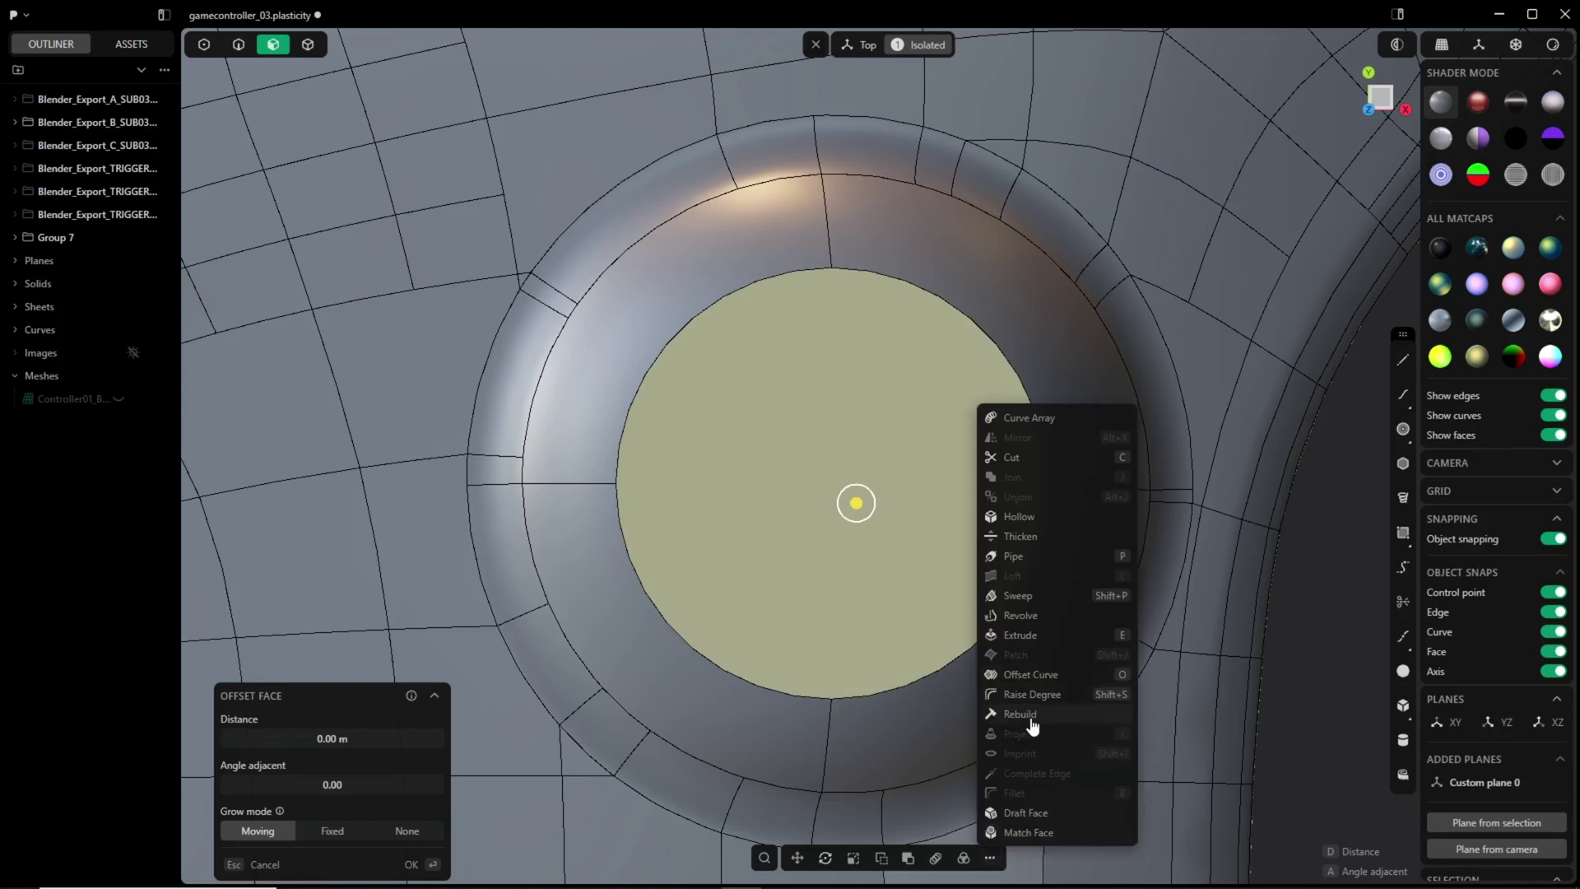
click(1024, 676)
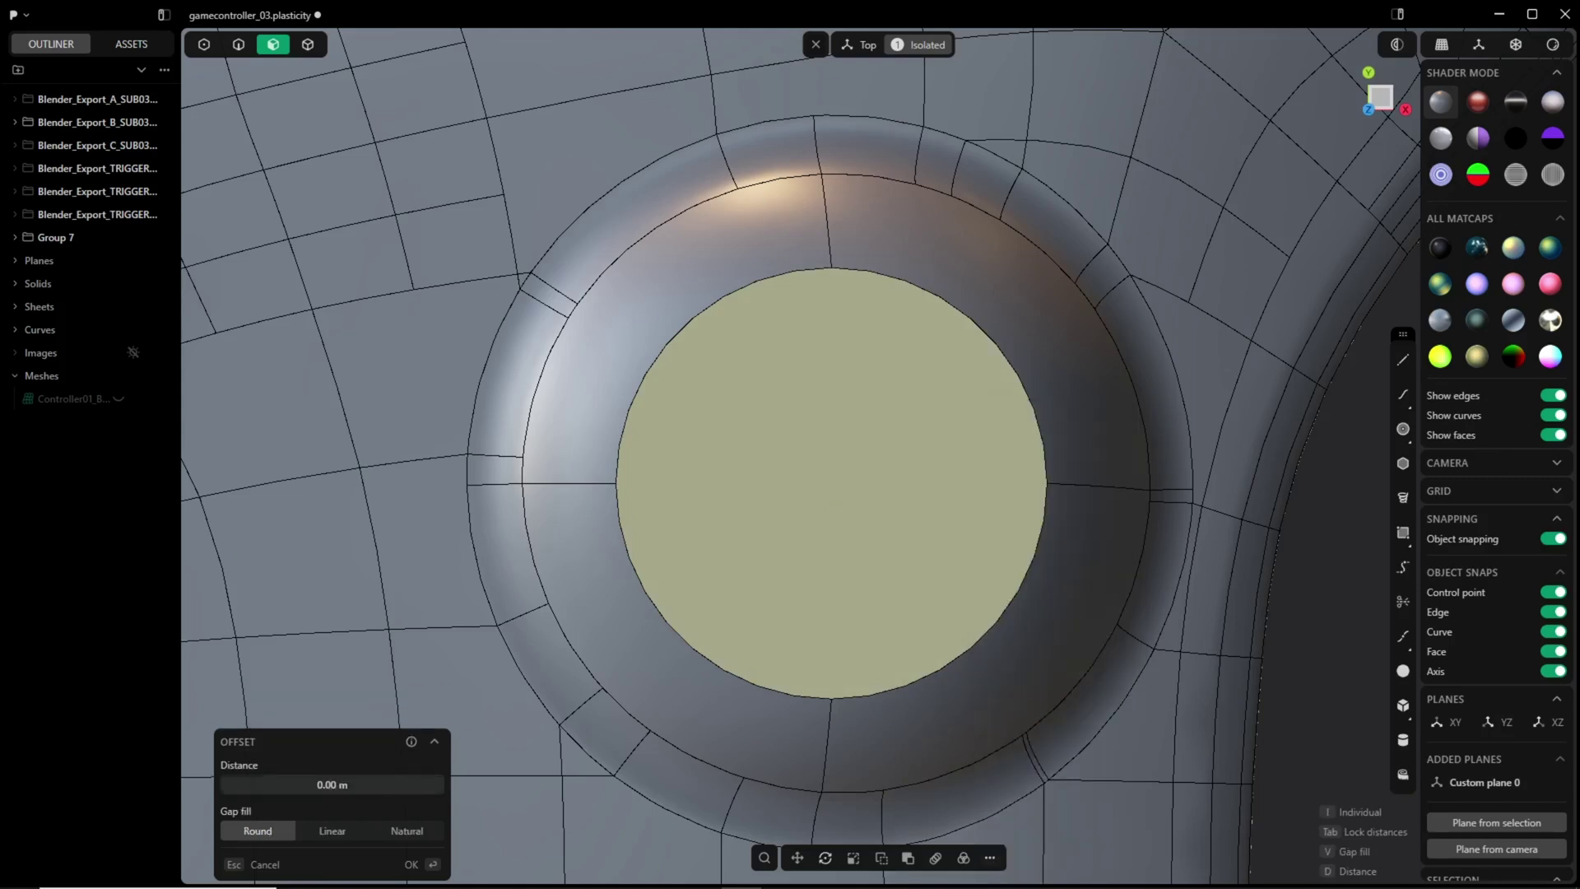
click(260, 864)
scroll(823, 655, down, 1)
click(1313, 620)
shift+middle_drag(1313, 619, 1218, 634)
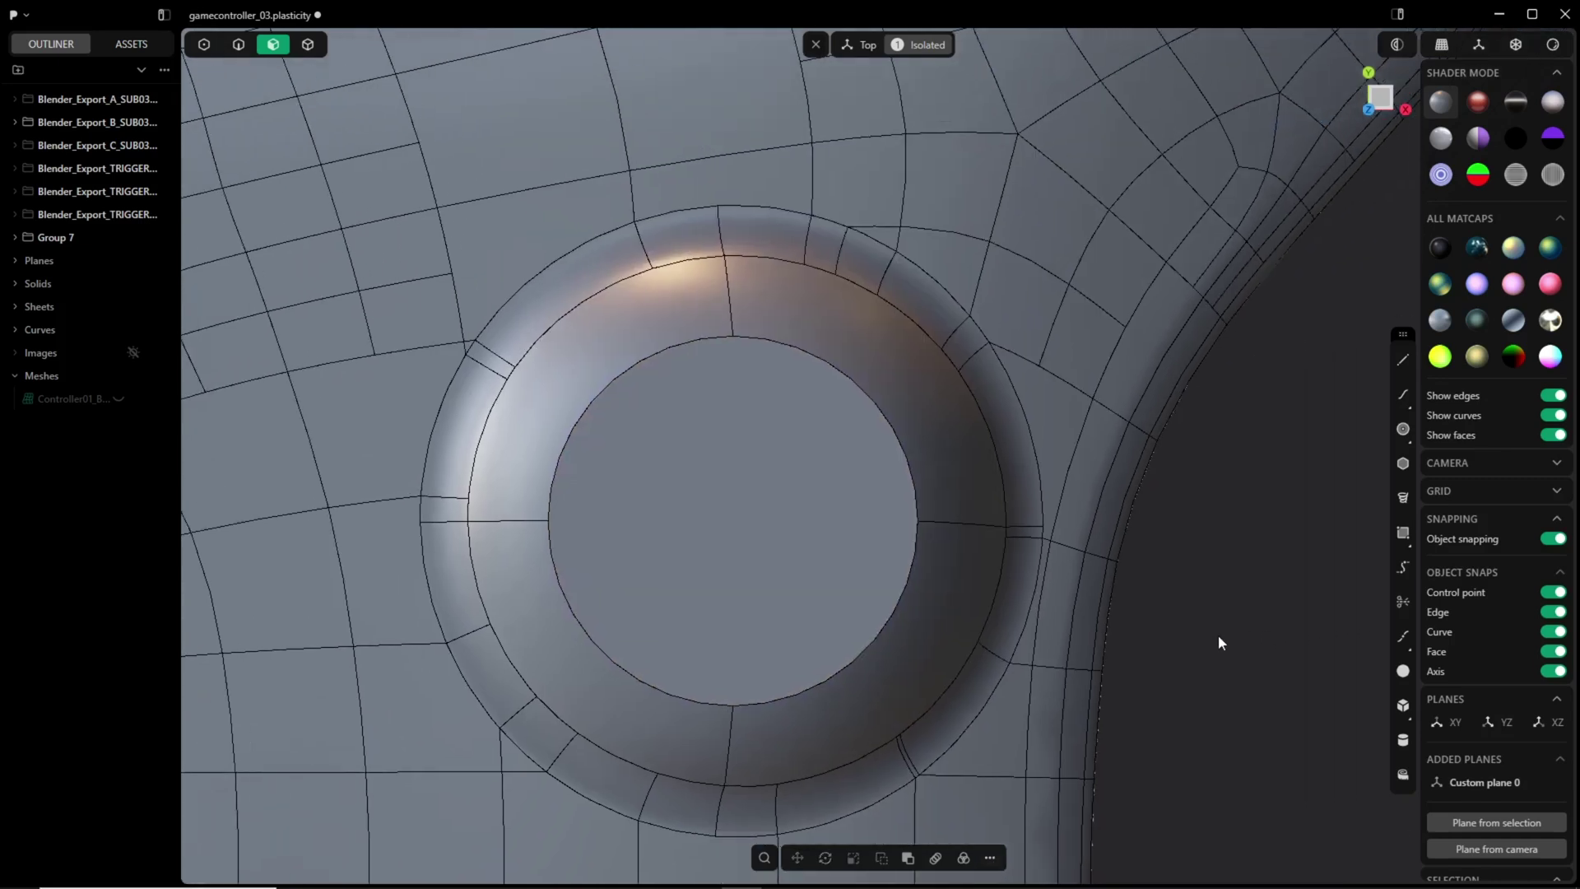
Offset the circular rim edge of the right dome's flat top inward by 0.01264 m.
click(864, 659)
key(f)
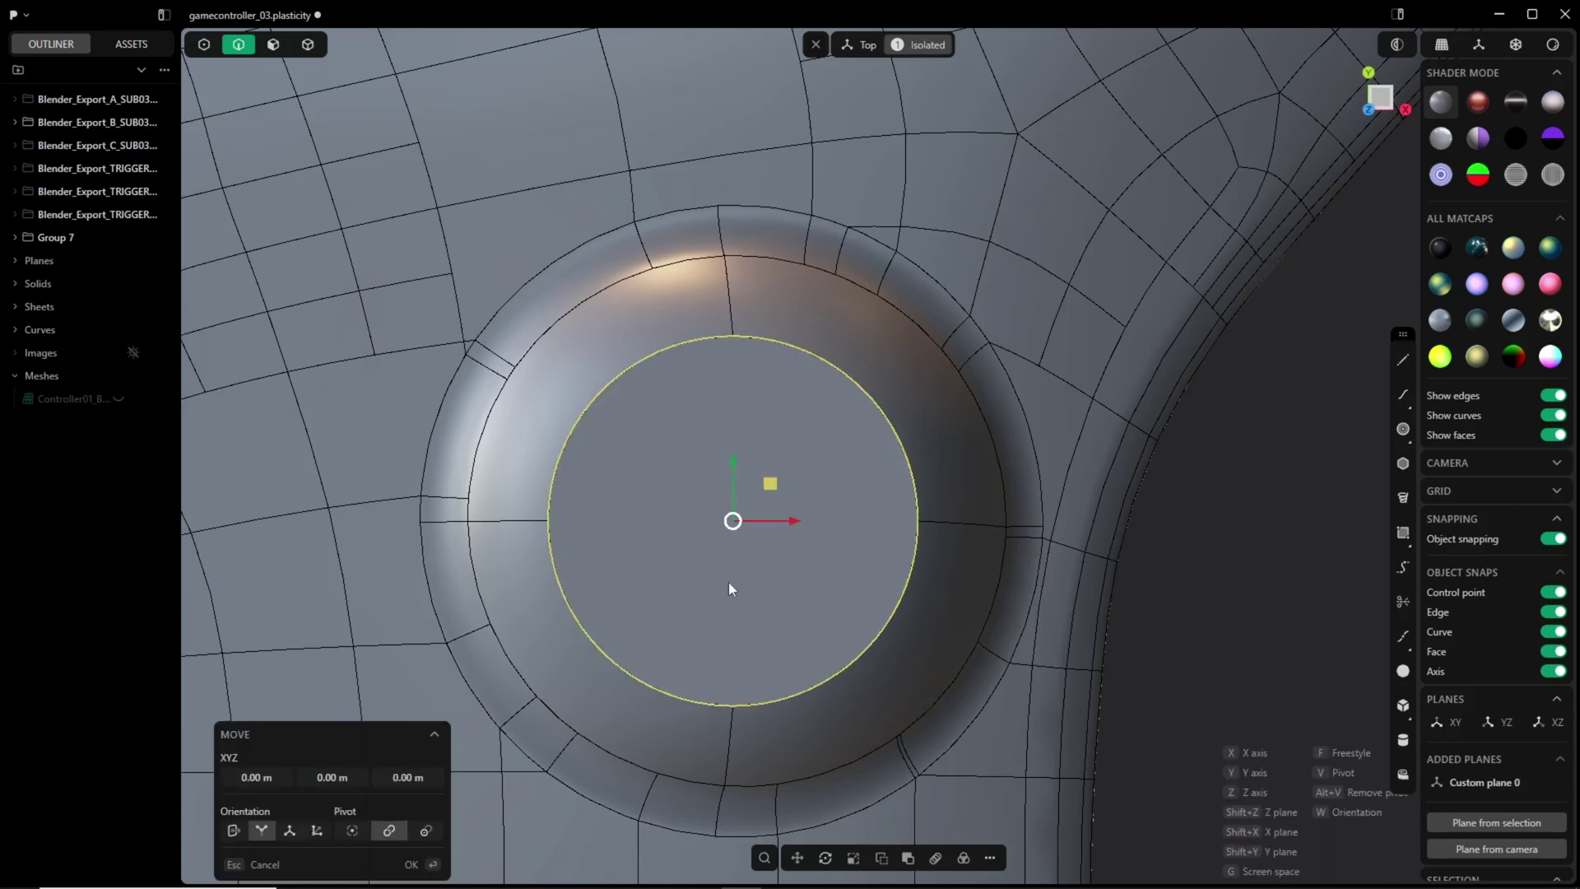
key(j)
shift+middle_drag(729, 588, 779, 569)
click(990, 858)
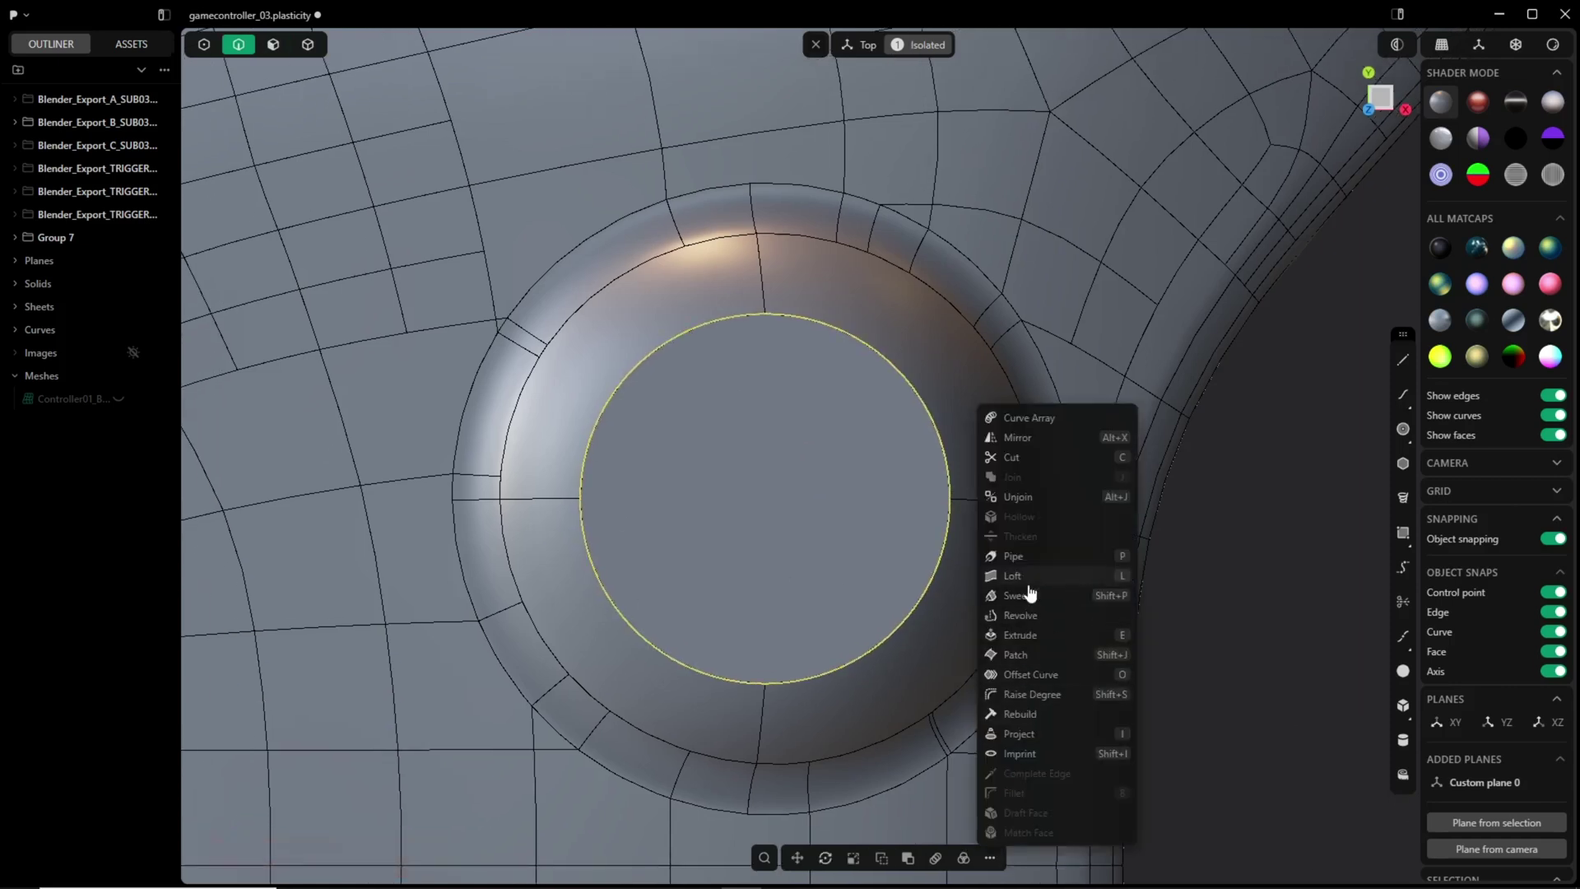
click(1030, 674)
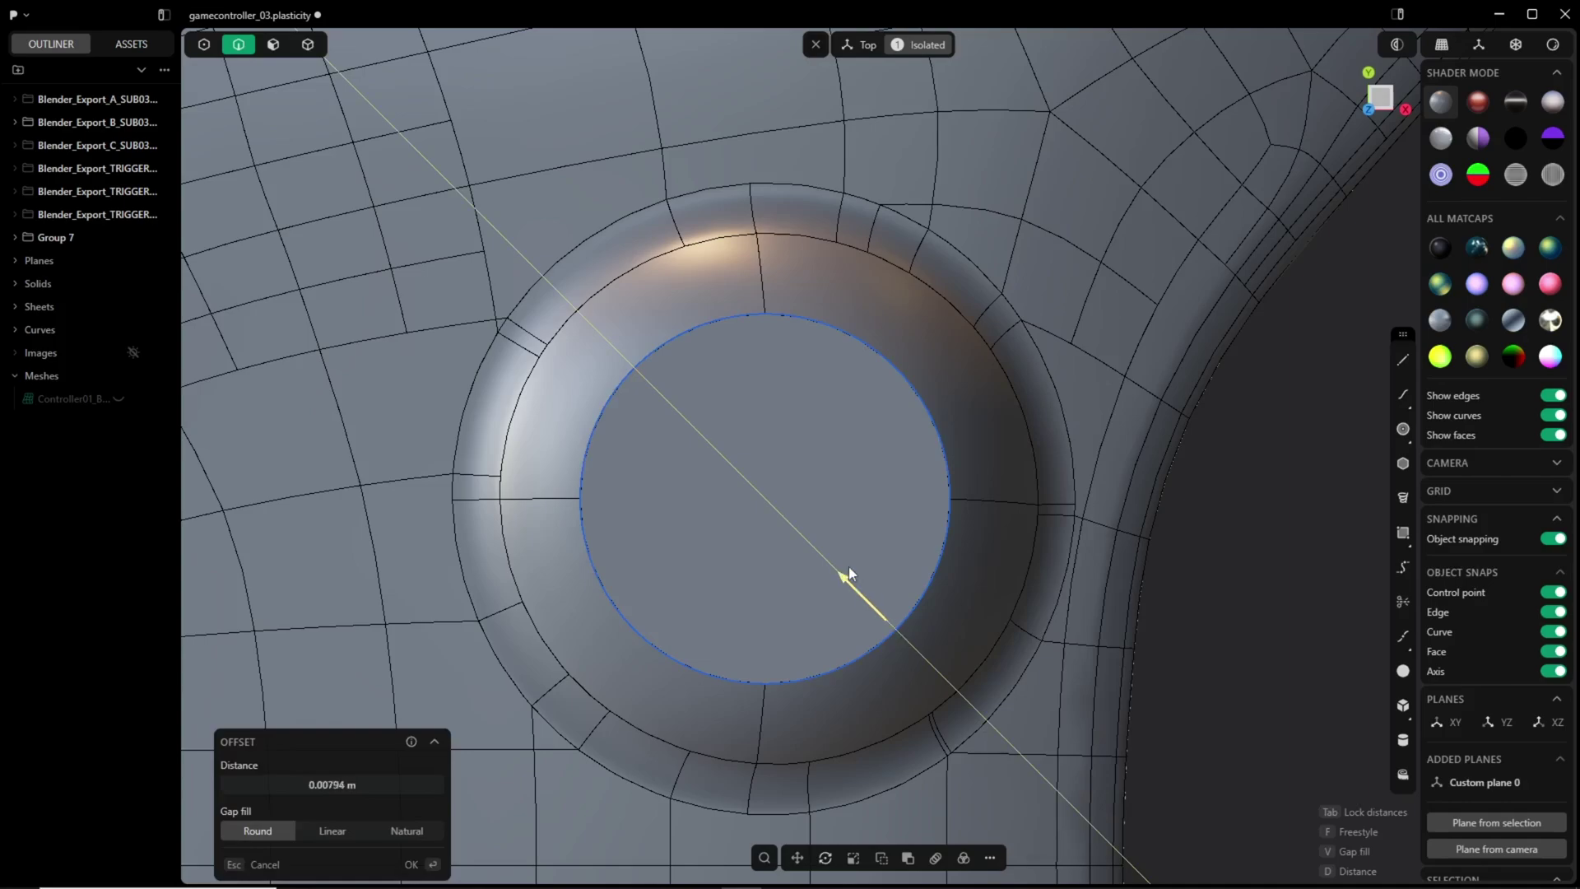
click(848, 566)
middle_drag(848, 567, 839, 683)
scroll(876, 550, down, 5)
click(1515, 47)
key(KP_7)
scroll(852, 600, up, 5)
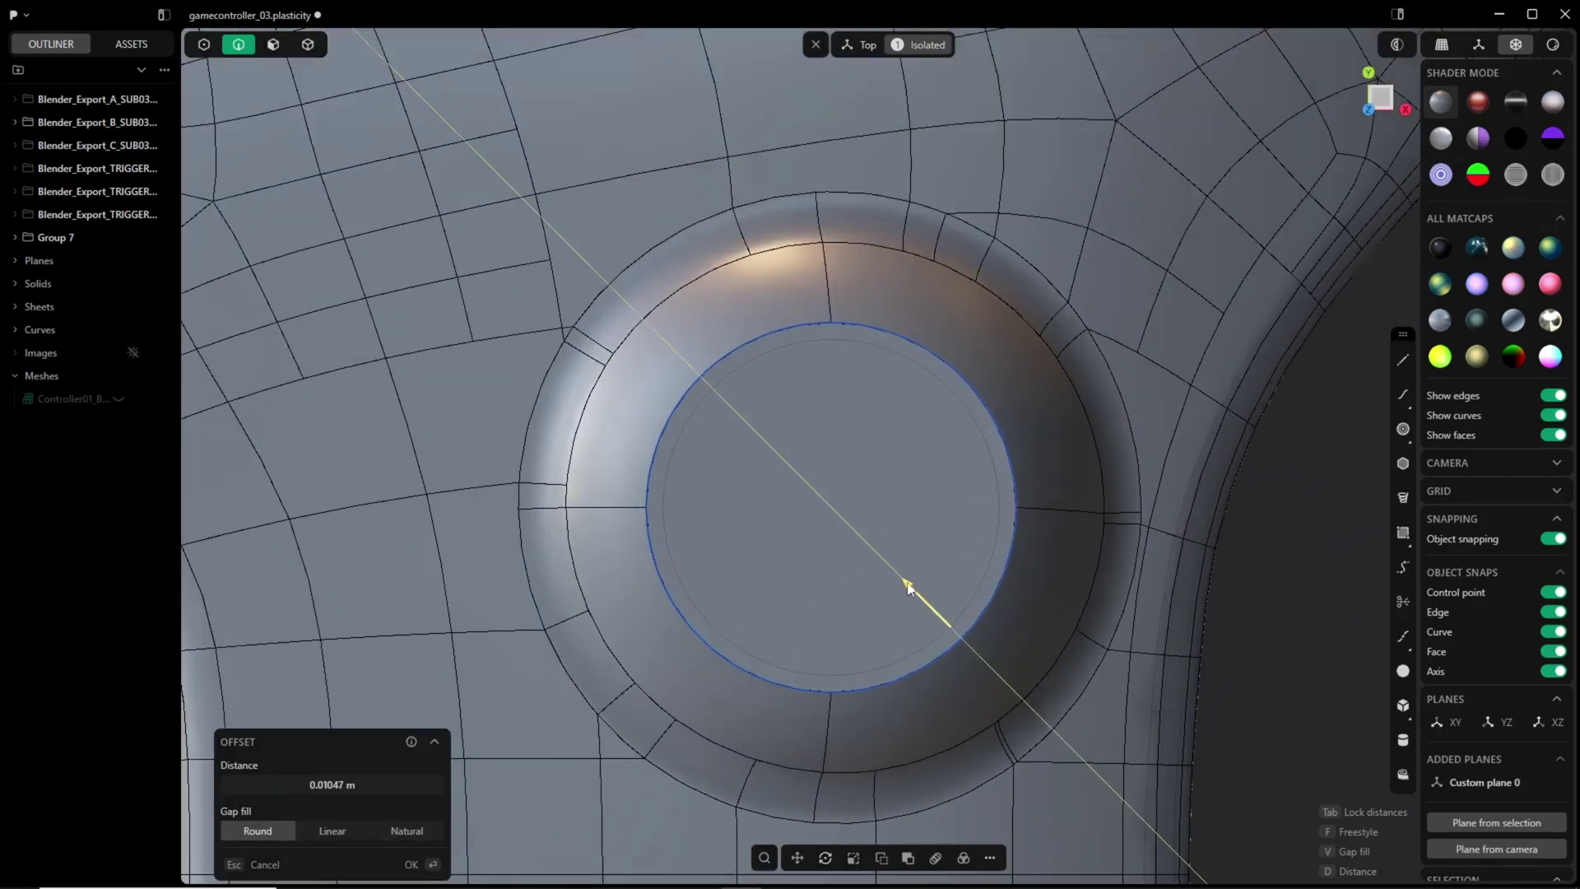
scroll(905, 579, down, 4)
shift+middle_drag(897, 590, 952, 510)
scroll(991, 441, up, 3)
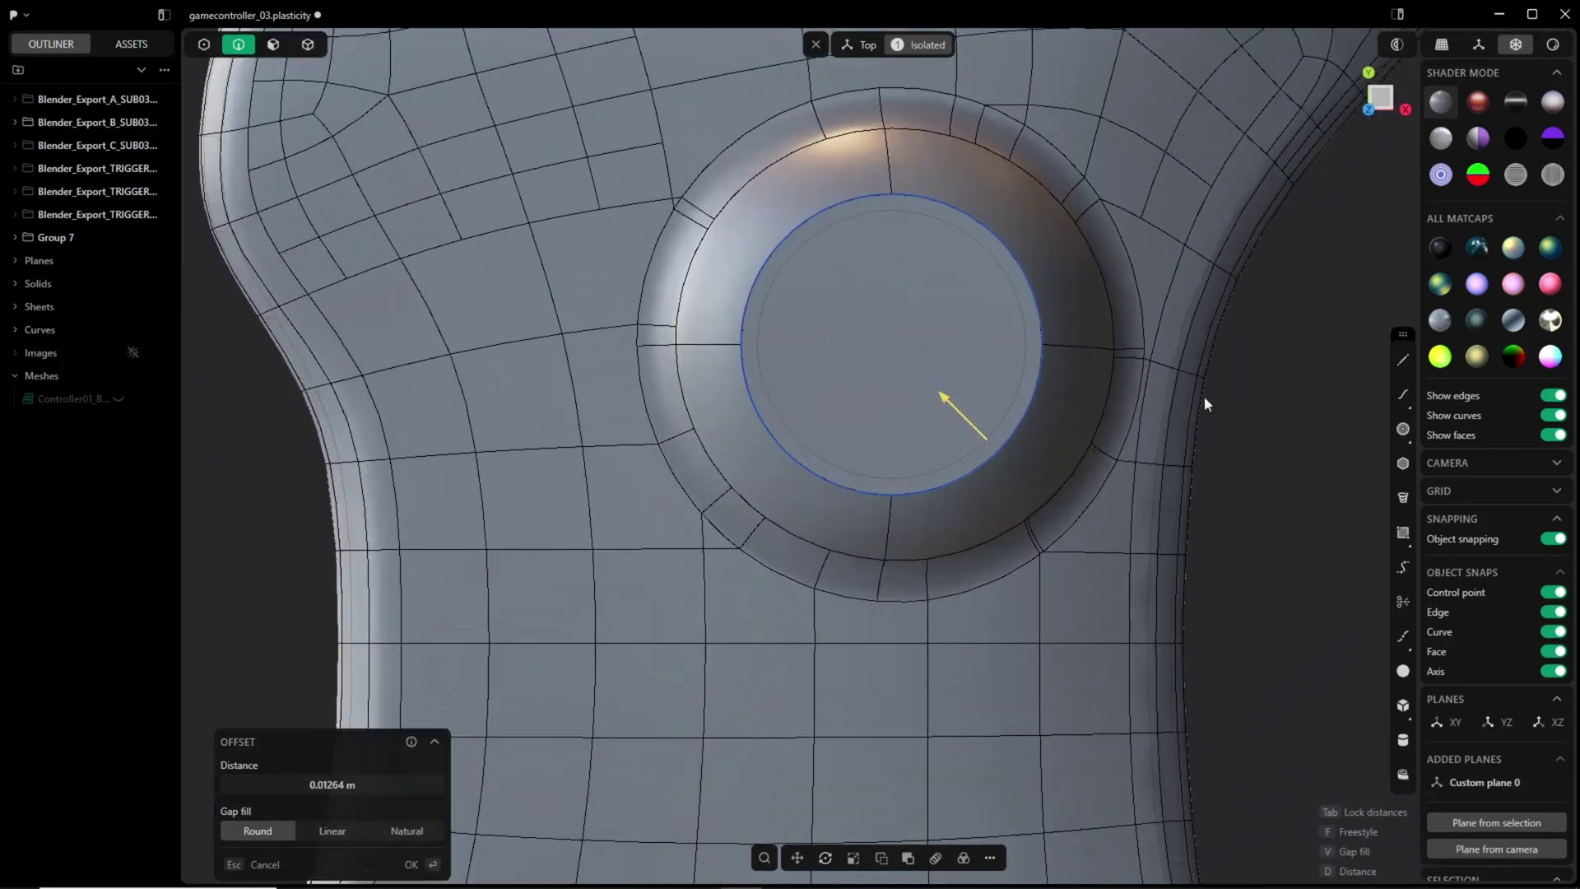
key(Return)
key(shift+i)
click(959, 342)
right_click(1280, 415)
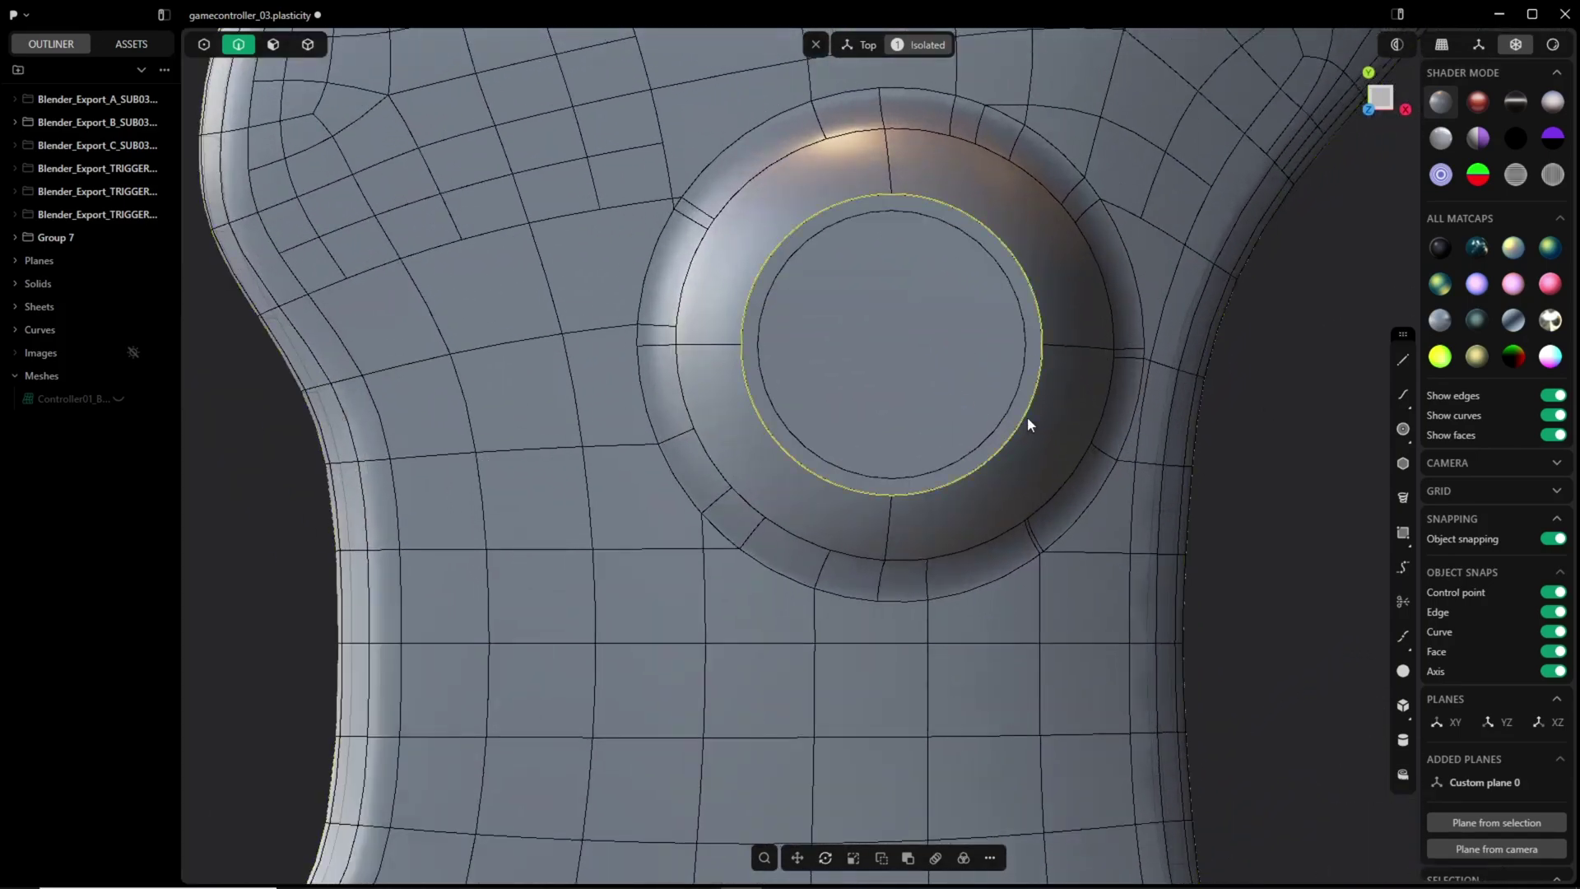
key(Escape)
Offset the inner circular face of the right dome downward by 0.03916 m to form a recess.
middle_drag(1111, 442, 1106, 534)
click(1174, 753)
key(Delete)
shift+middle_drag(1171, 610, 1112, 747)
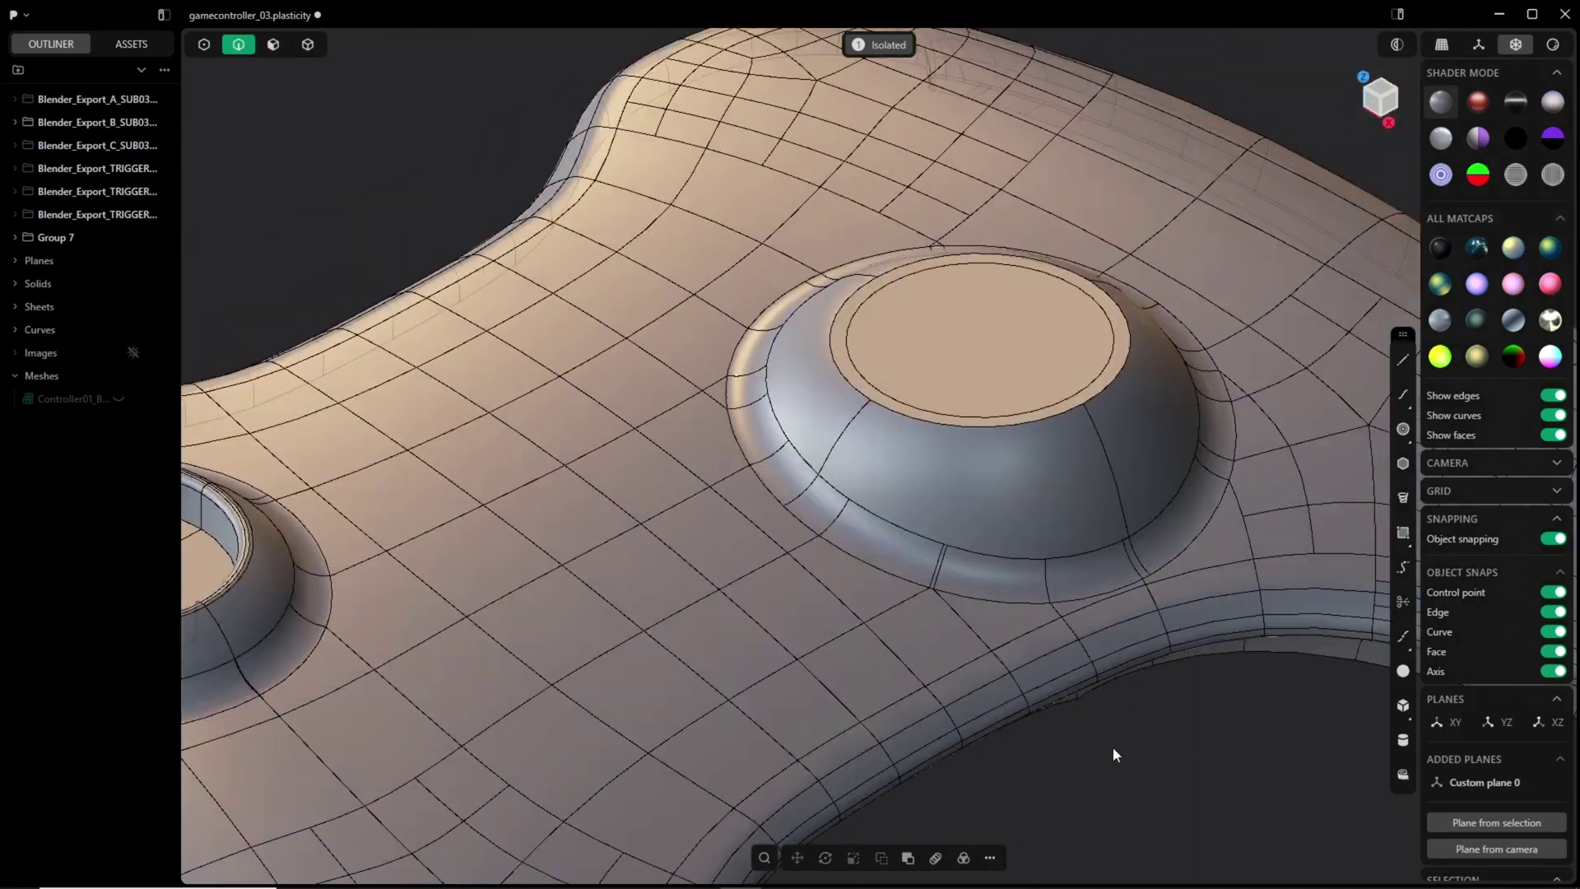
key(3)
click(1003, 345)
drag(997, 396, 999, 423)
scroll(1002, 436, down, 3)
middle_drag(1014, 458, 1035, 425)
middle_drag(1185, 382, 1163, 437)
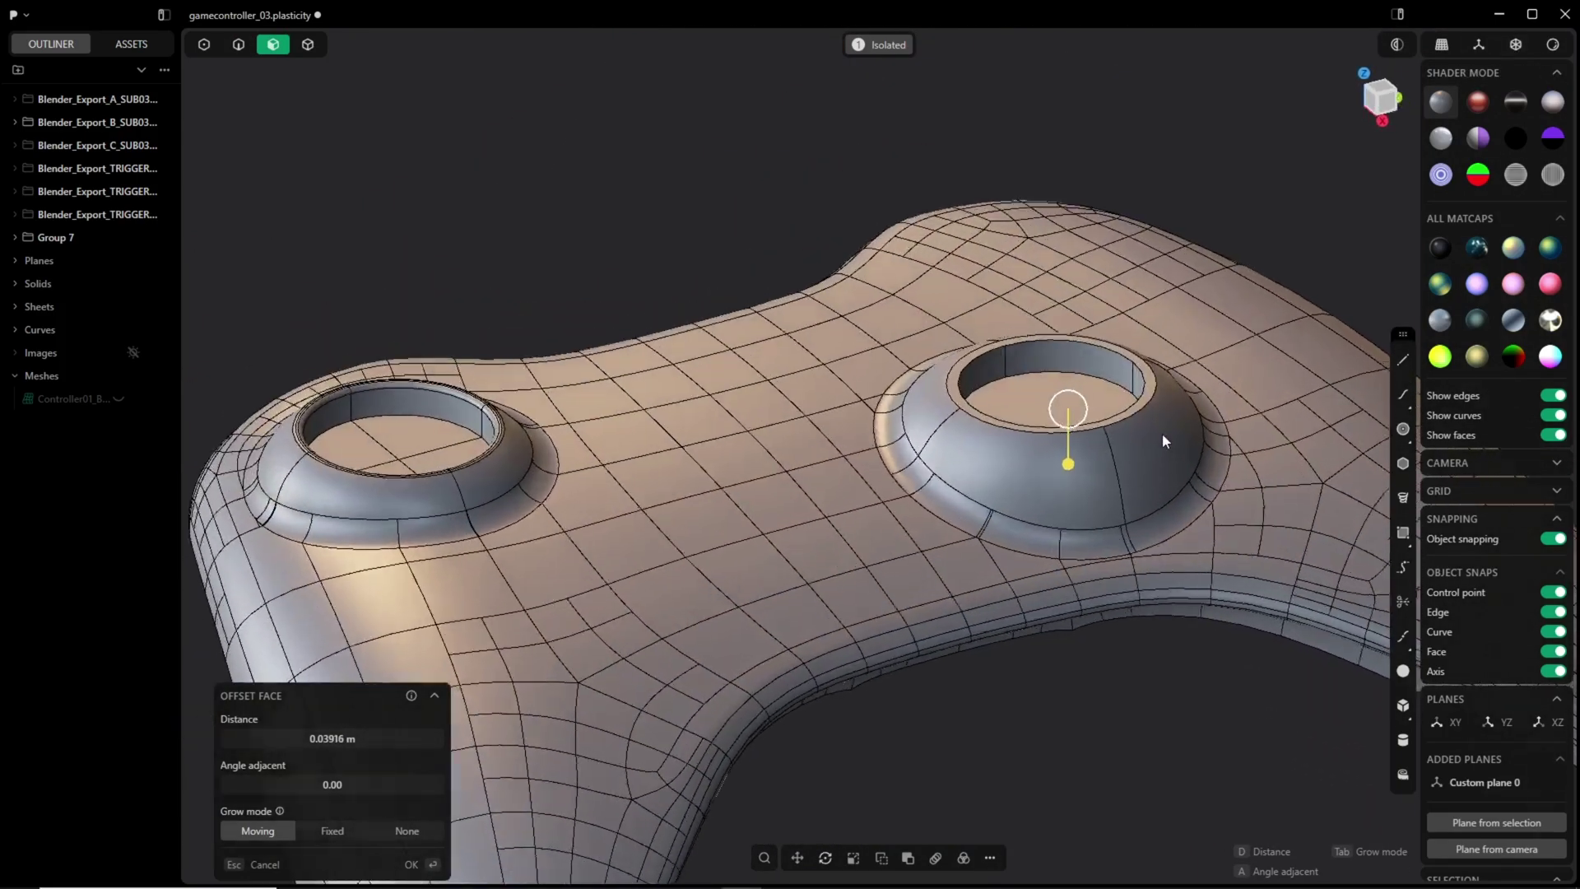
scroll(1164, 436, up, 1)
click(1104, 706)
Fillet the inner and outer edges of the recess rim by about 0.00465 m.
click(1098, 417)
scroll(1139, 416, up, 2)
key(2)
click(1075, 416)
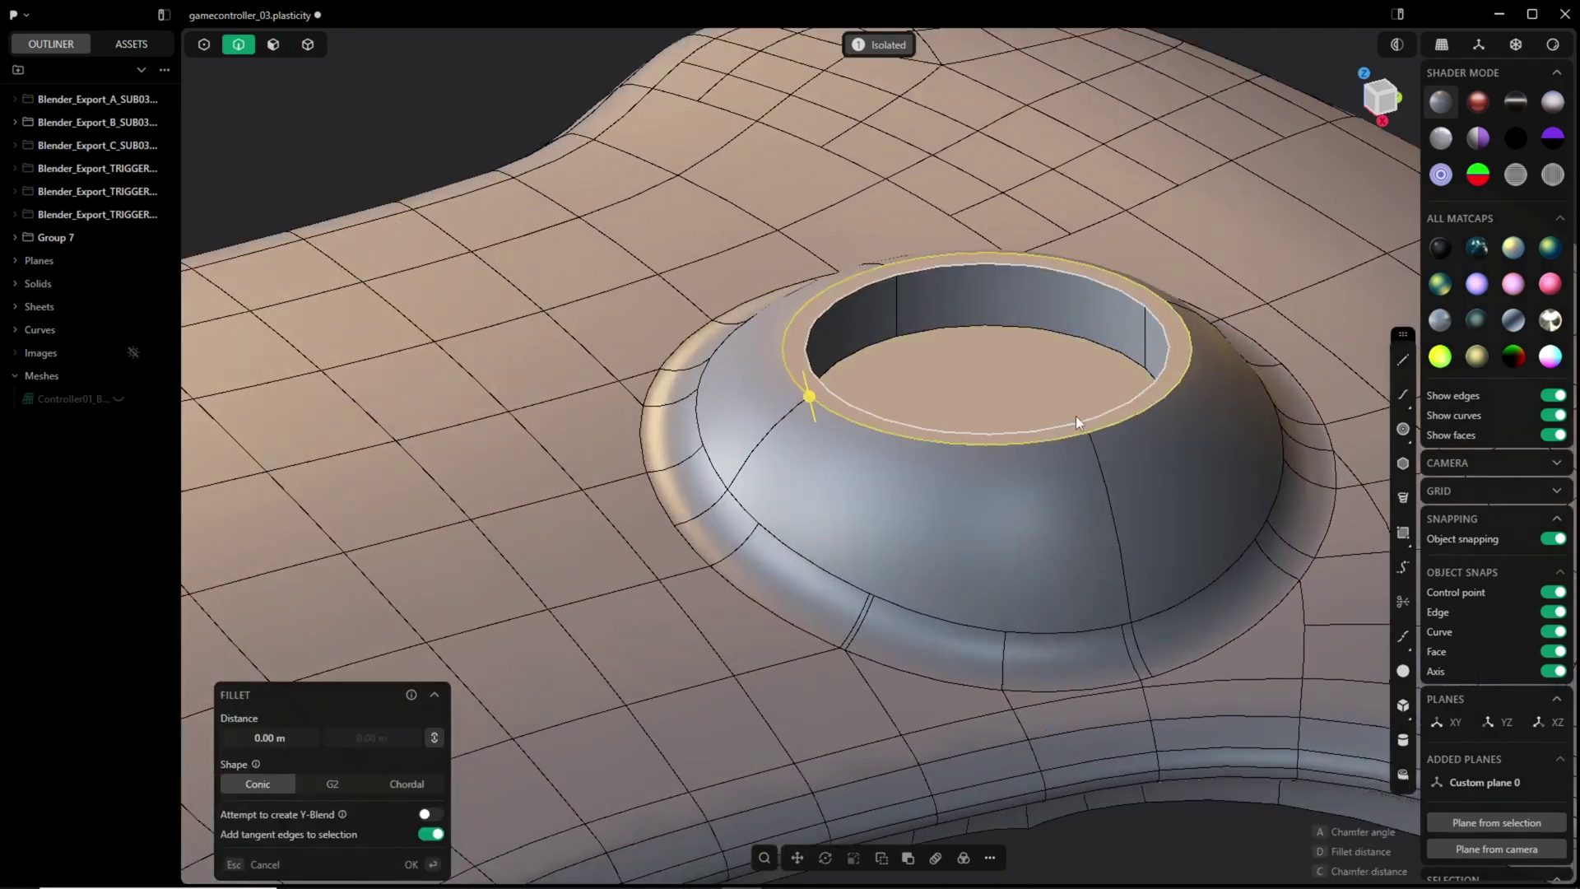
scroll(1076, 422, up, 3)
drag(1089, 421, 1098, 433)
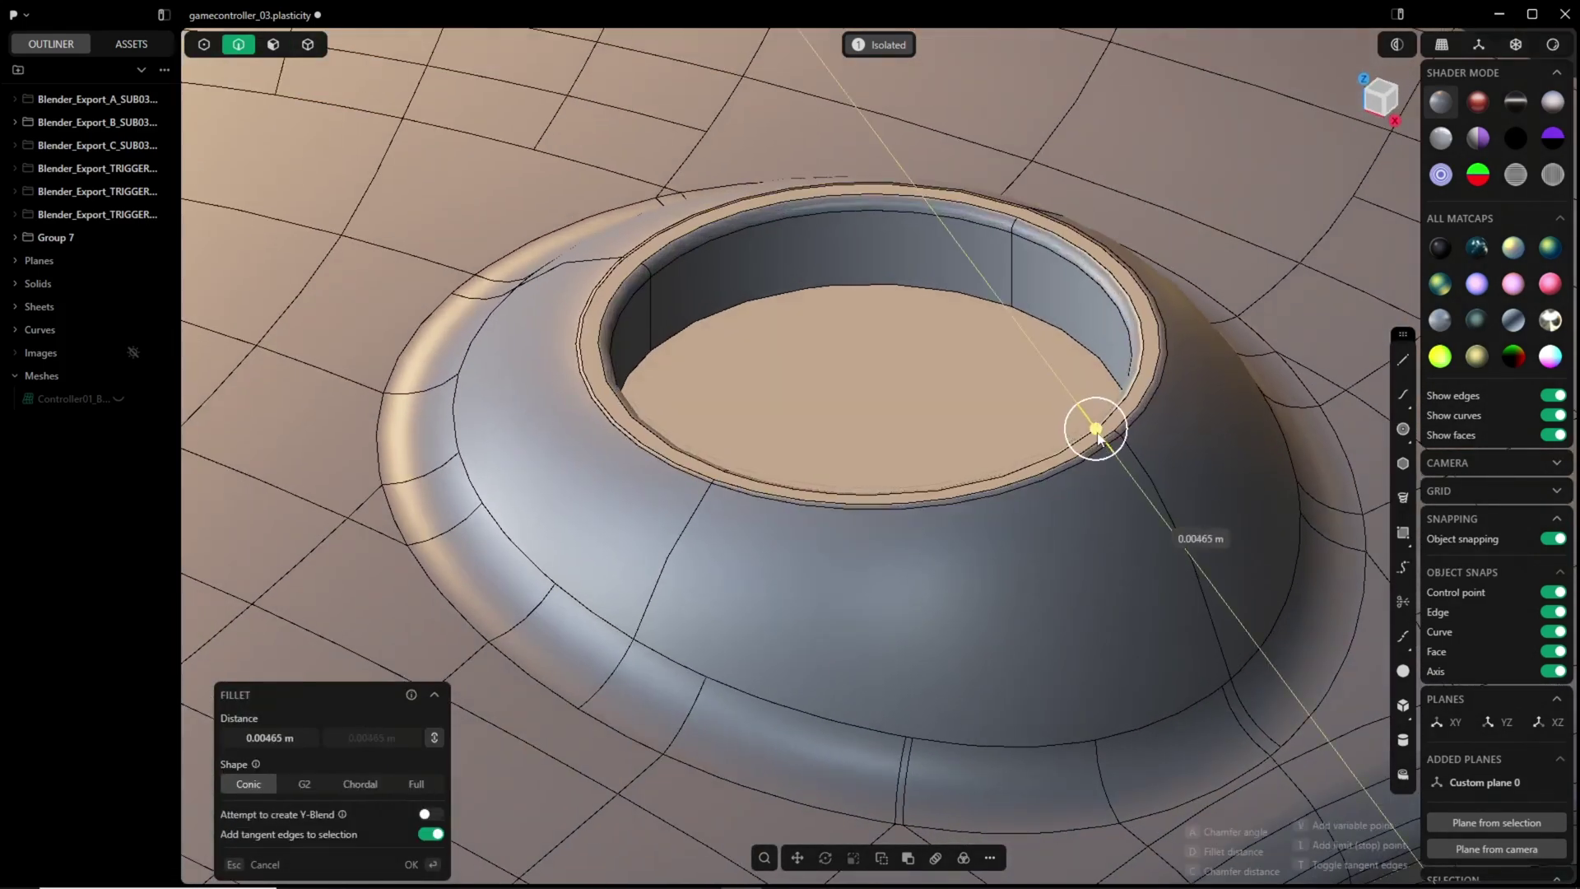
scroll(1160, 402, down, 3)
click(1109, 706)
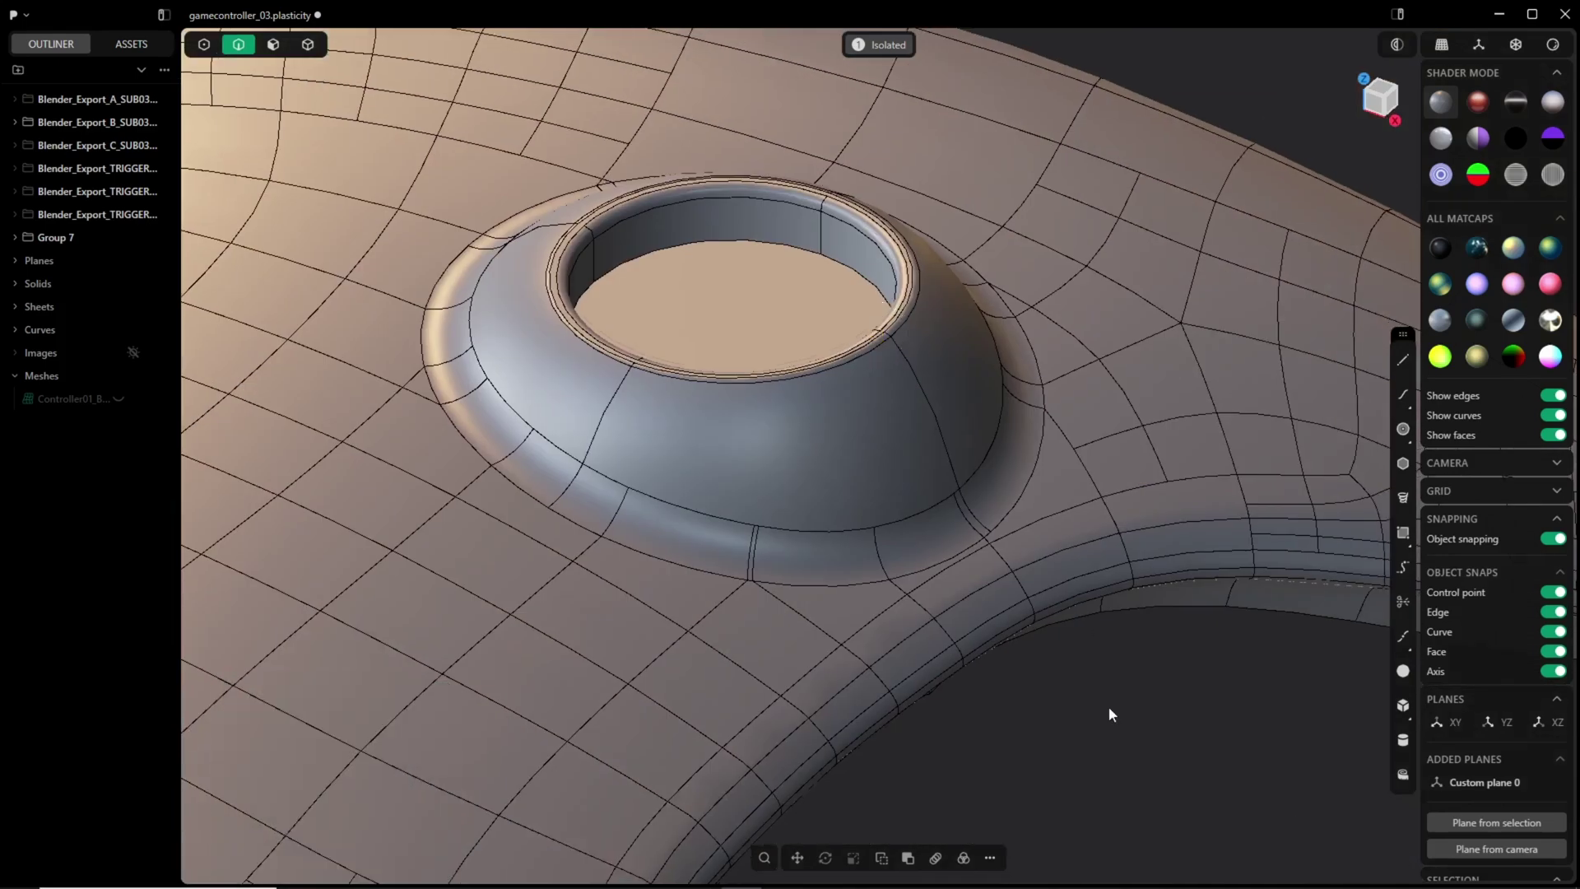
Hide the surface edge lines and exit isolation so the whole controller is displayed.
key(alt+shift+e)
scroll(1124, 544, down, 6)
shift+middle_drag(1118, 683, 1023, 553)
click(891, 46)
shift+middle_drag(496, 605, 685, 543)
scroll(685, 543, up, 5)
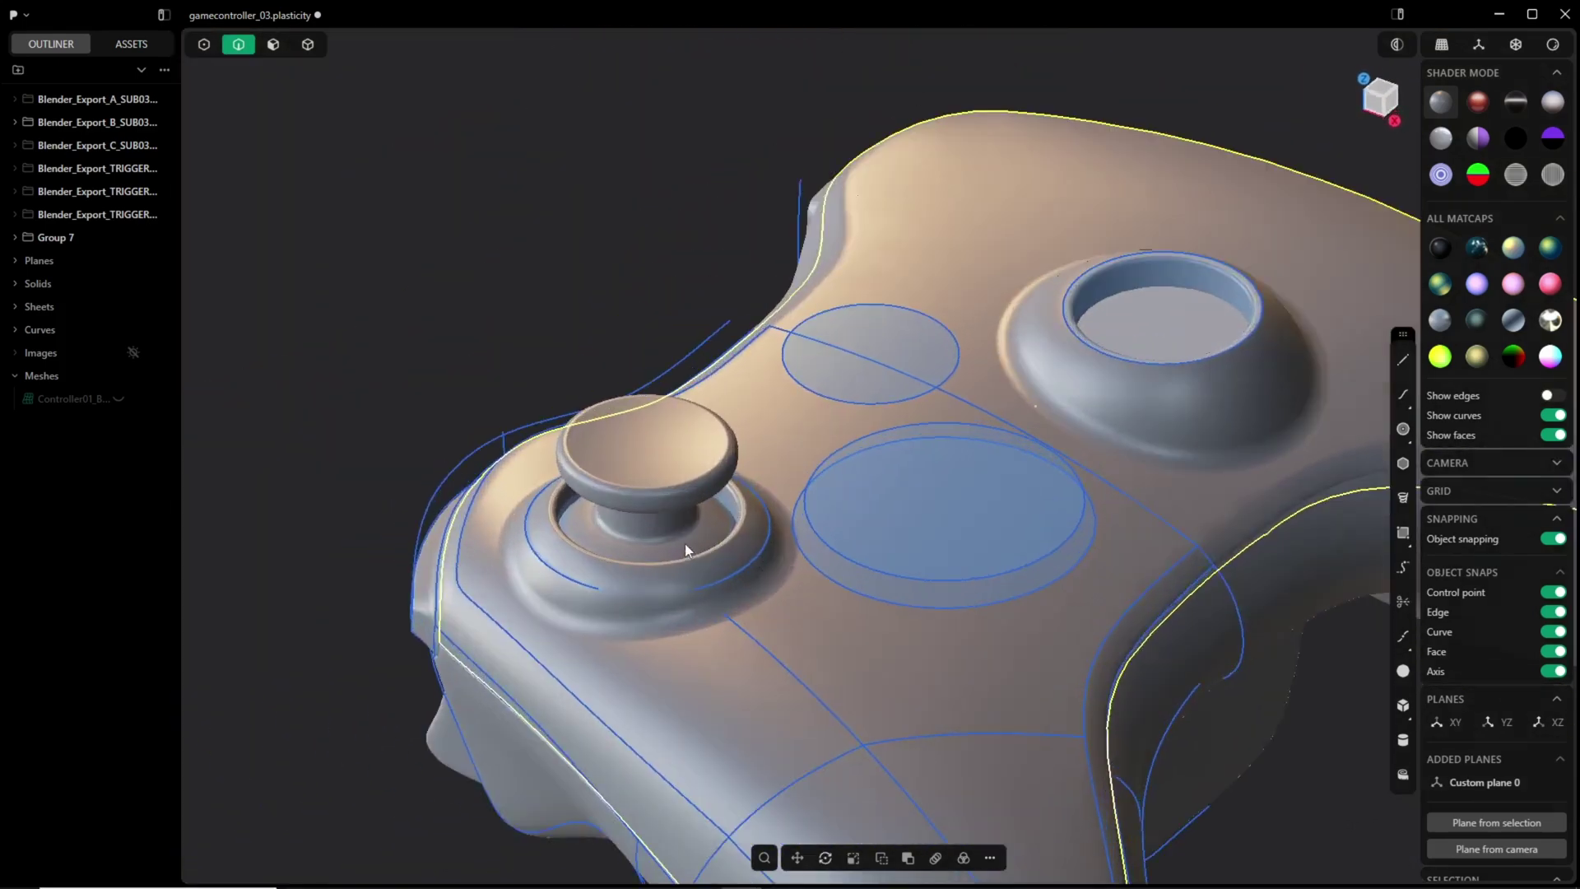
key(shift+x)
middle_drag(669, 485, 671, 426)
click(645, 451)
middle_drag(810, 272, 786, 303)
key(Escape)
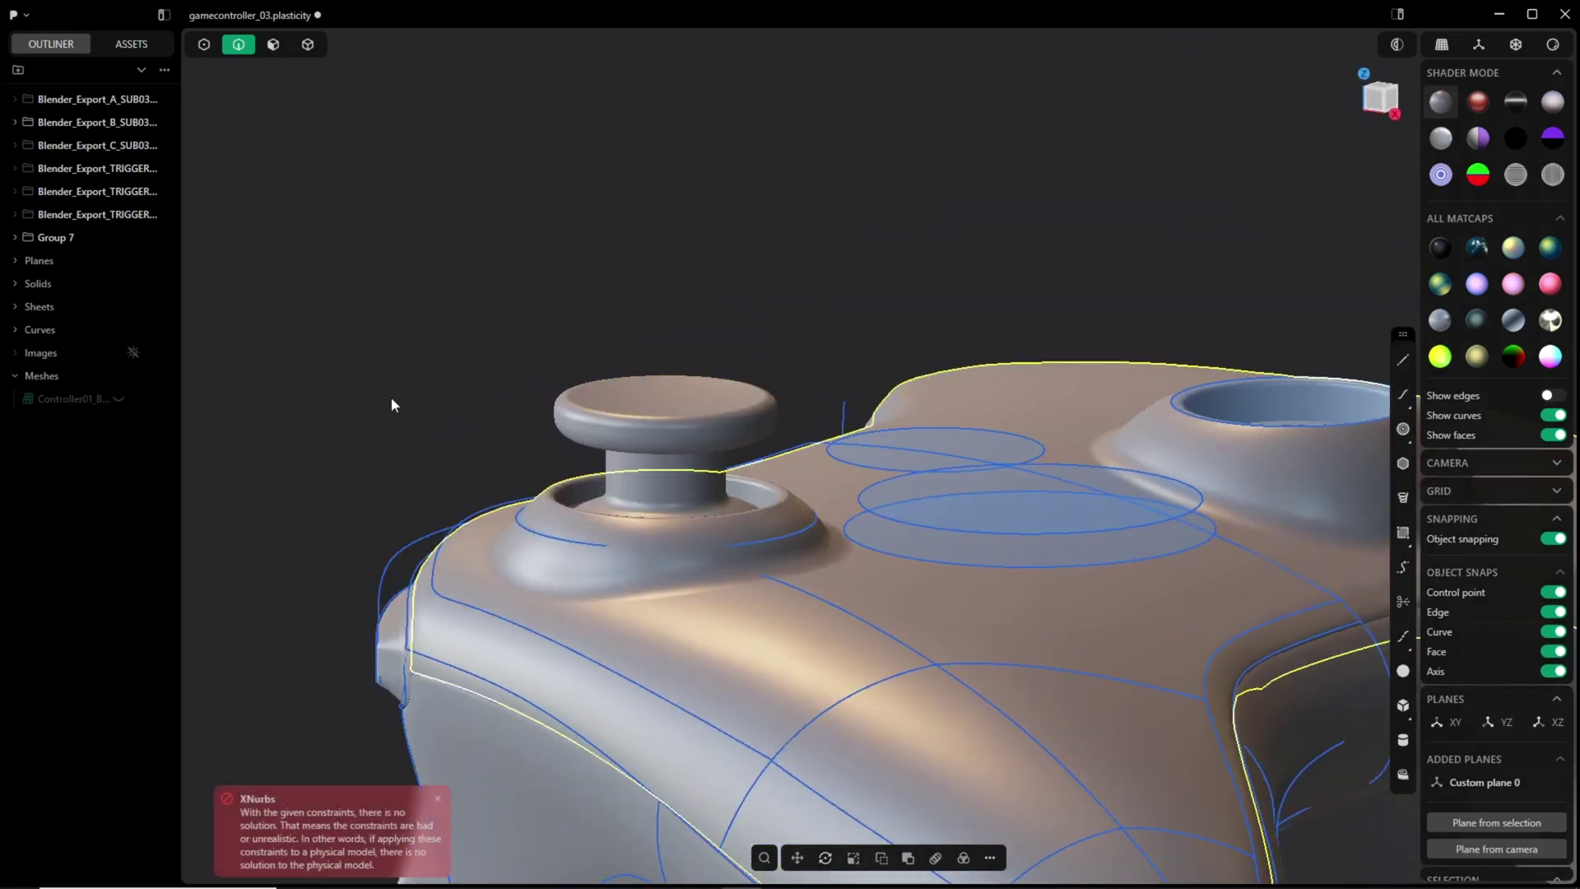
Duplicate the thumbstick and move the copy 0.27751 m in X and 0.66434 m in Y onto the other dome's recess.
key(4)
click(629, 436)
shift+click(684, 474)
scroll(678, 502, down, 3)
middle_drag(685, 474, 625, 576)
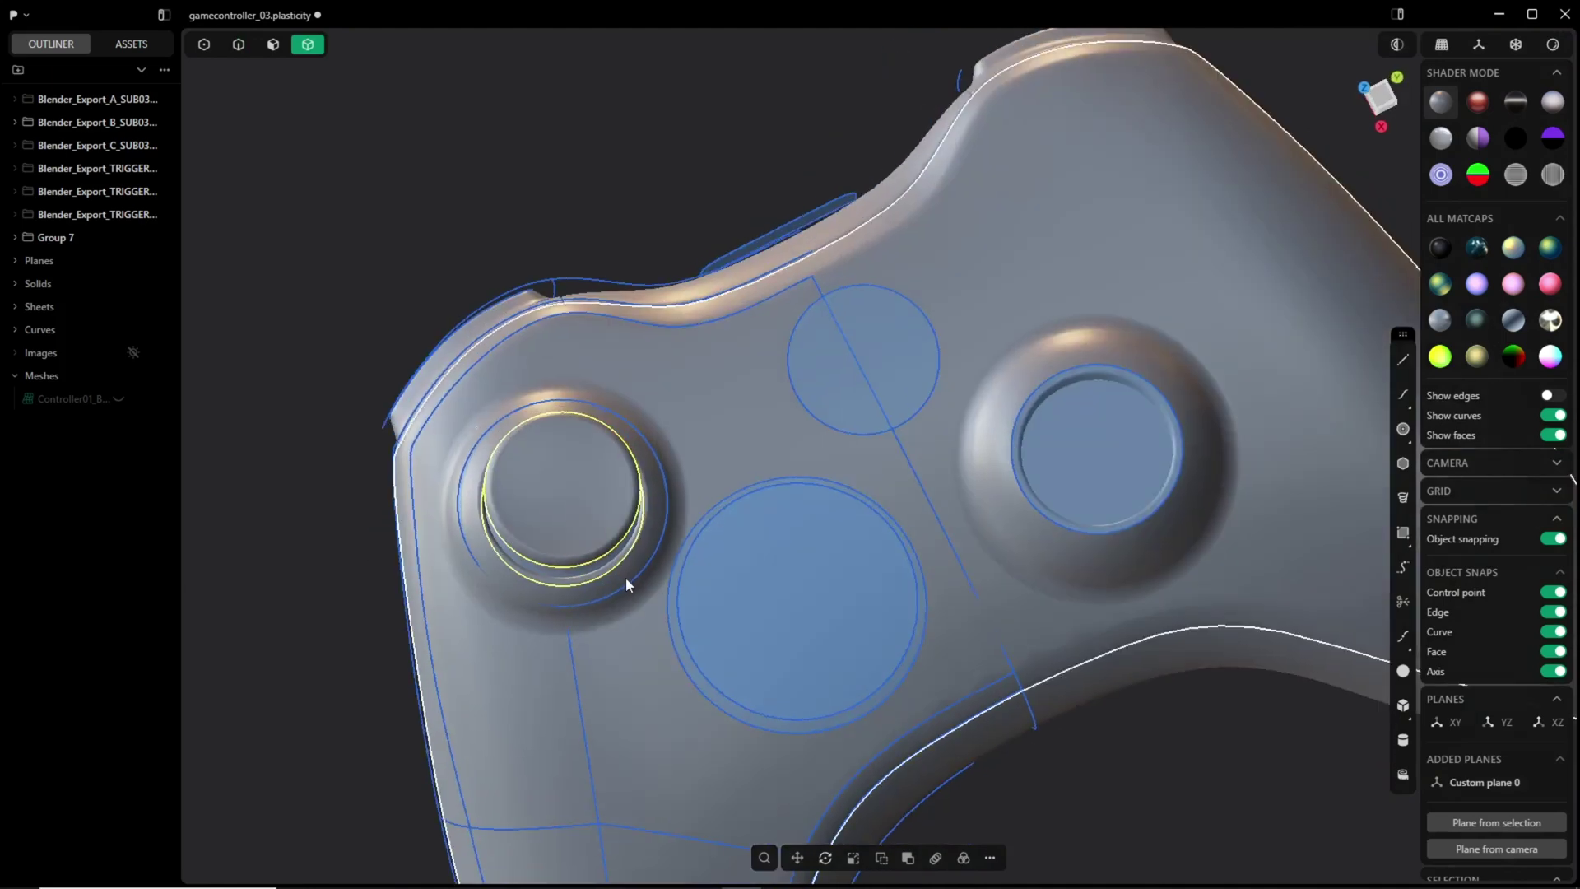
key(shift+d)
drag(619, 529, 1148, 512)
shift+middle_drag(1148, 512, 931, 510)
scroll(921, 527, up, 3)
scroll(921, 528, up, 3)
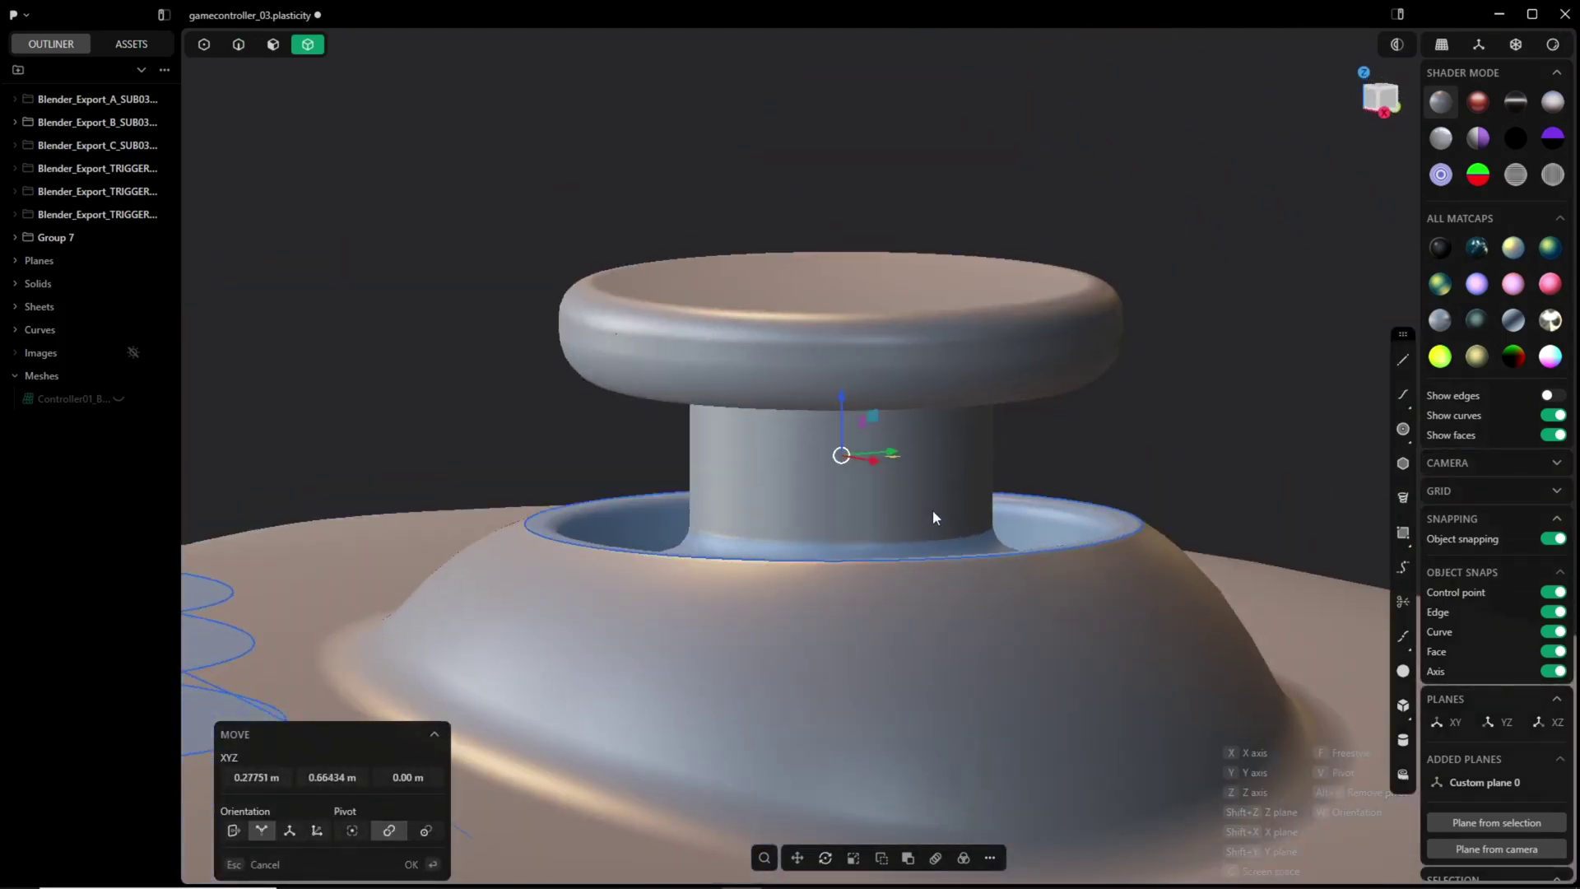
Raise the thumbstick copy 0.00832 m and centre it in the recess by moving it -0.0107 m in X and 0.00153 m in Y.
drag(840, 409, 838, 372)
middle_drag(838, 372, 820, 565)
key(KP_7)
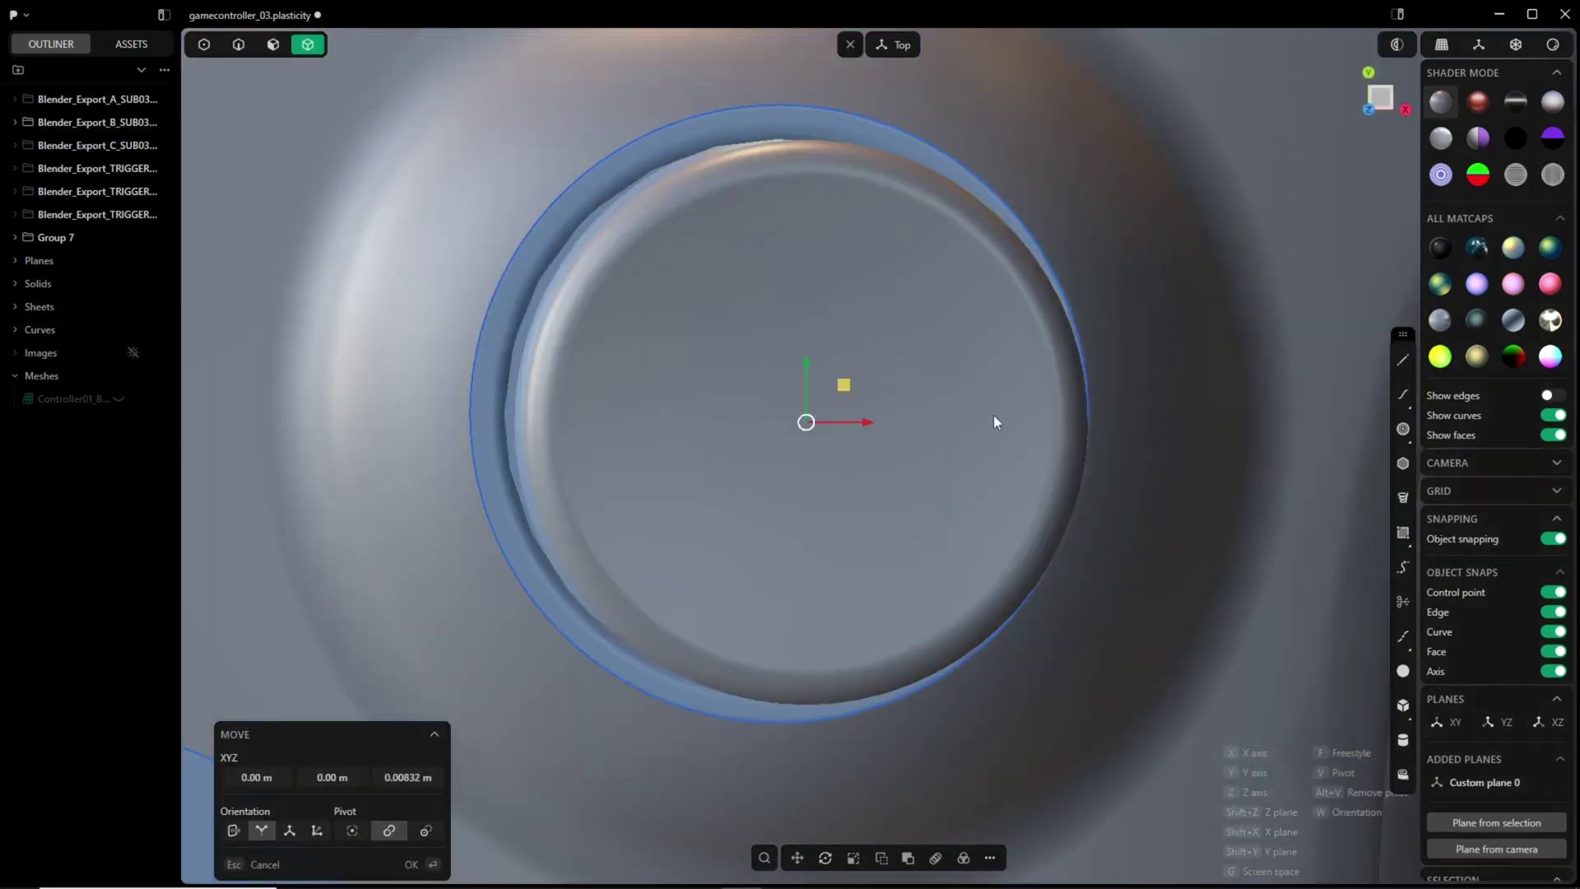
drag(843, 384, 834, 383)
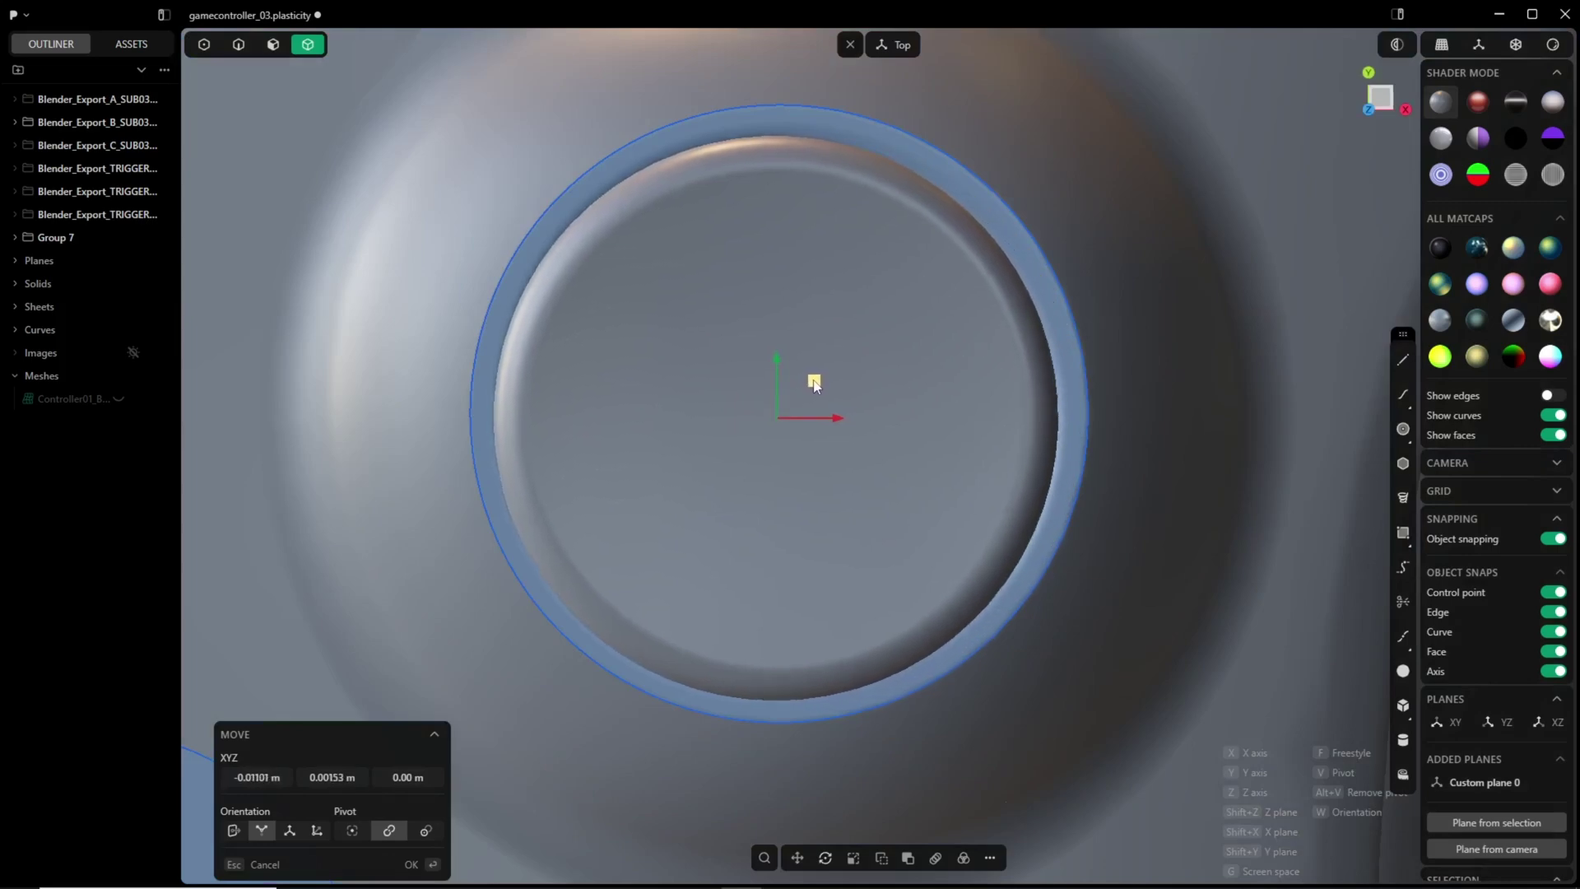
middle_drag(815, 383, 869, 441)
middle_drag(910, 428, 901, 434)
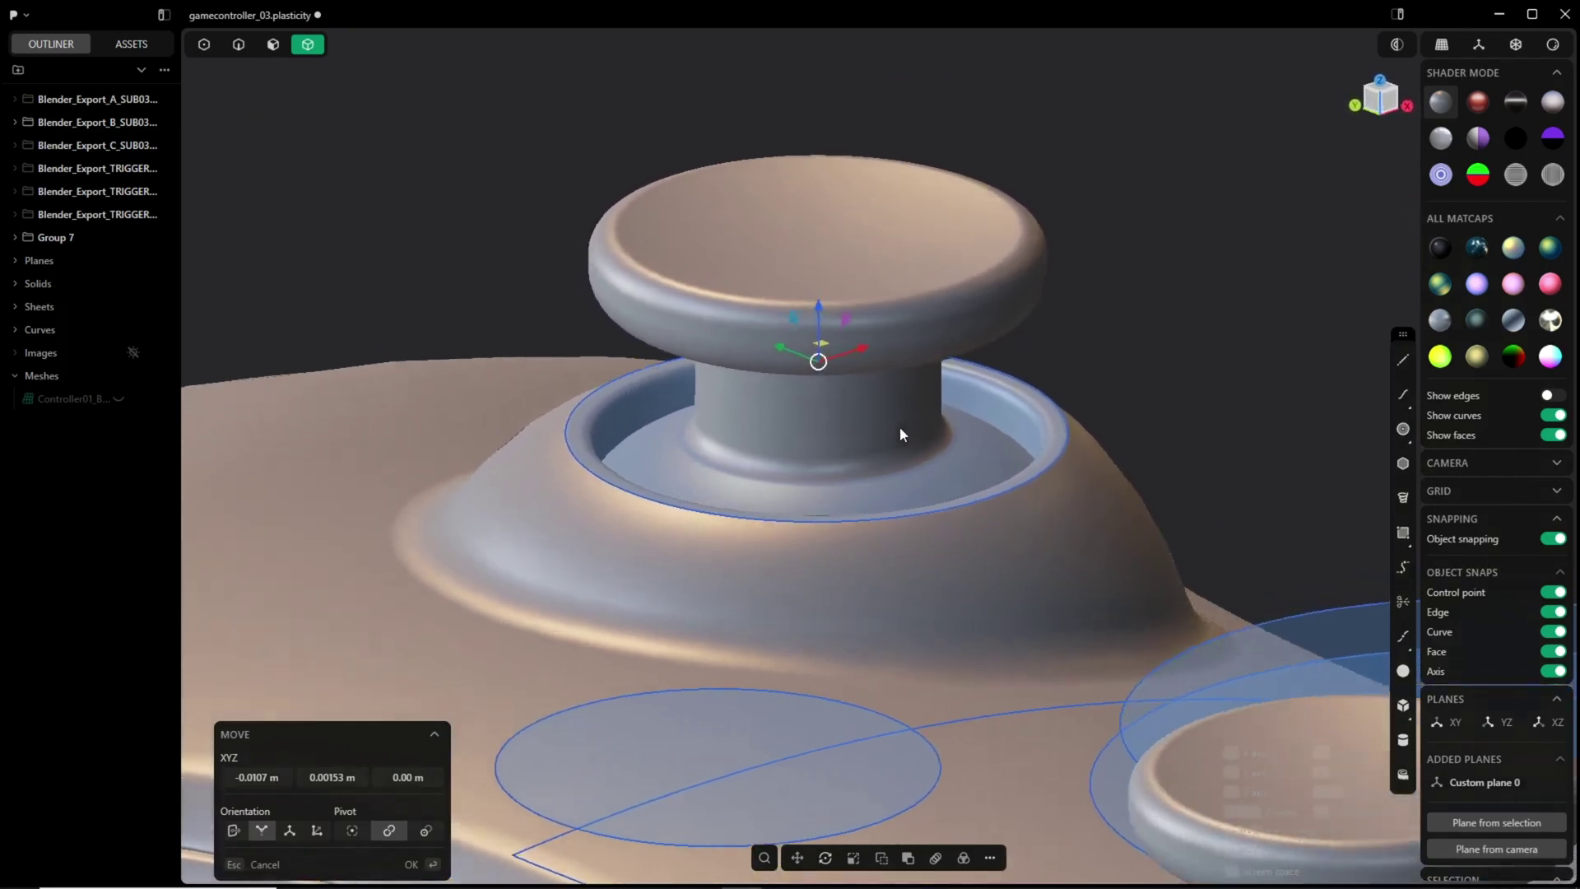
Lower the thumbstick copy slightly along Z so it sits in its recess like the original.
scroll(642, 513, down, 5)
shift+middle_drag(576, 576, 609, 374)
middle_drag(906, 458, 900, 427)
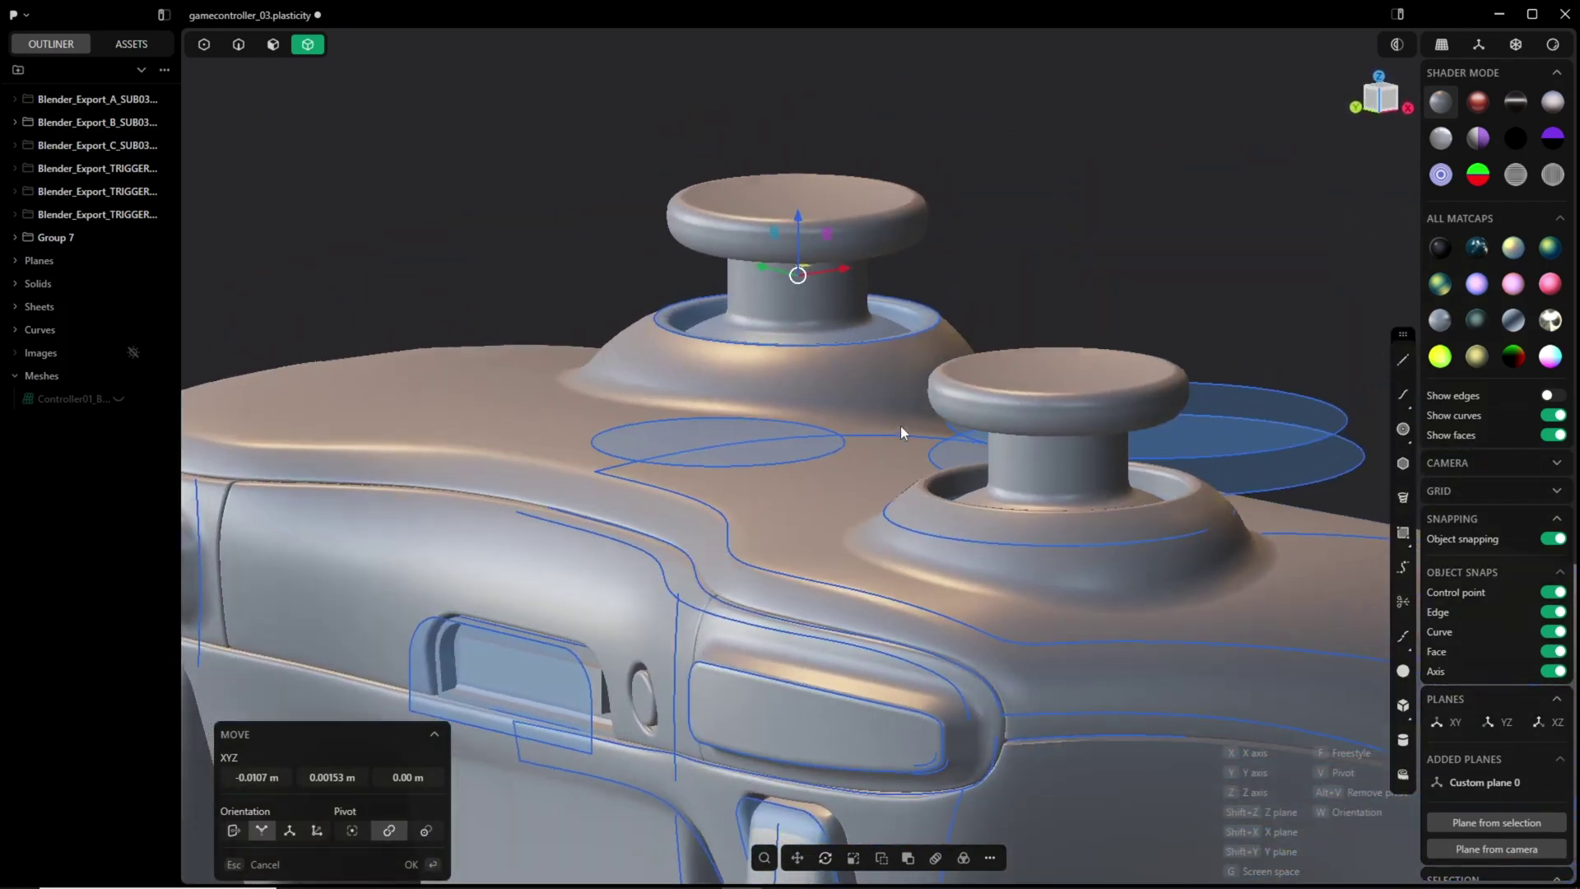
drag(798, 210, 798, 220)
middle_drag(797, 220, 691, 210)
click(1375, 100)
drag(892, 232, 892, 240)
middle_drag(892, 239, 739, 480)
scroll(890, 378, down, 3)
key(Return)
Examine the fit of the copied thumbstick and the overall look of the controller's upper shell.
click(1224, 187)
key(2)
scroll(834, 400, up, 5)
middle_drag(834, 400, 762, 441)
scroll(827, 408, down, 6)
click(308, 45)
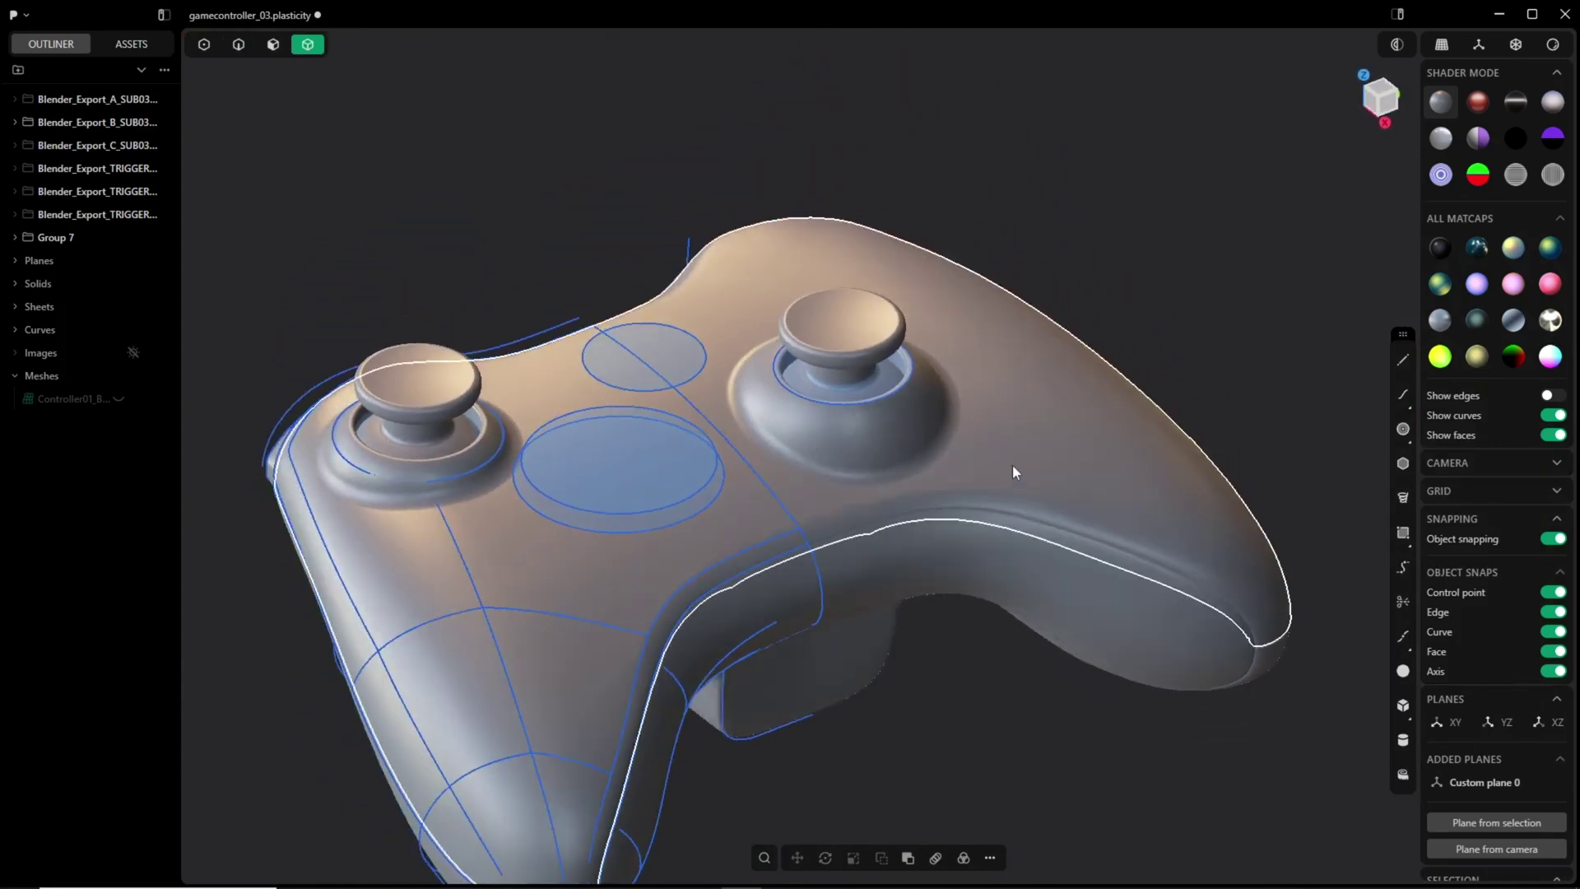
scroll(1013, 469, down, 2)
Turn the surface edge display back on and enable control-point and edge selection.
click(133, 330)
mouse_move(1169, 296)
middle_down()
mouse_move(1175, 328)
mouse_move(1198, 295)
middle_up()
scroll(1054, 412, down, 4)
key(1)
middle_drag(855, 586, 1042, 512)
scroll(1074, 455, up, 3)
click(1516, 103)
mouse_move(1162, 368)
middle_down()
mouse_move(1122, 381)
mouse_move(1149, 343)
mouse_move(1151, 365)
mouse_move(1188, 335)
mouse_move(1111, 387)
mouse_move(1138, 311)
mouse_move(1139, 324)
mouse_move(1227, 293)
mouse_move(1164, 409)
mouse_move(1218, 313)
middle_up()
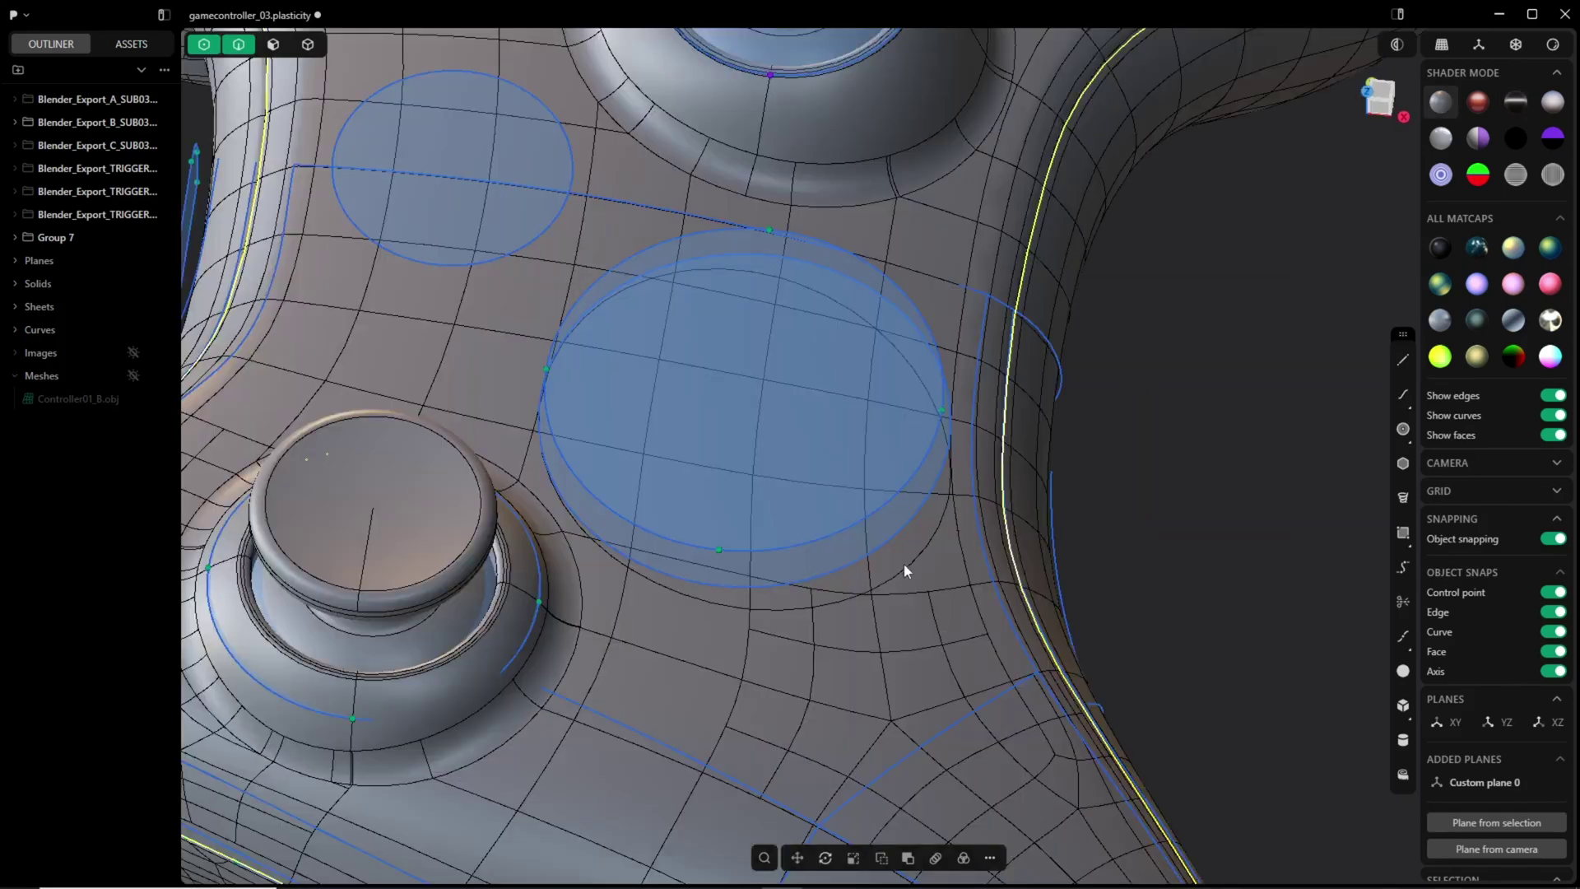
Delete the lower of the two large overlapping reference circles in the middle of the shell.
middle_drag(904, 564, 907, 463)
click(1381, 101)
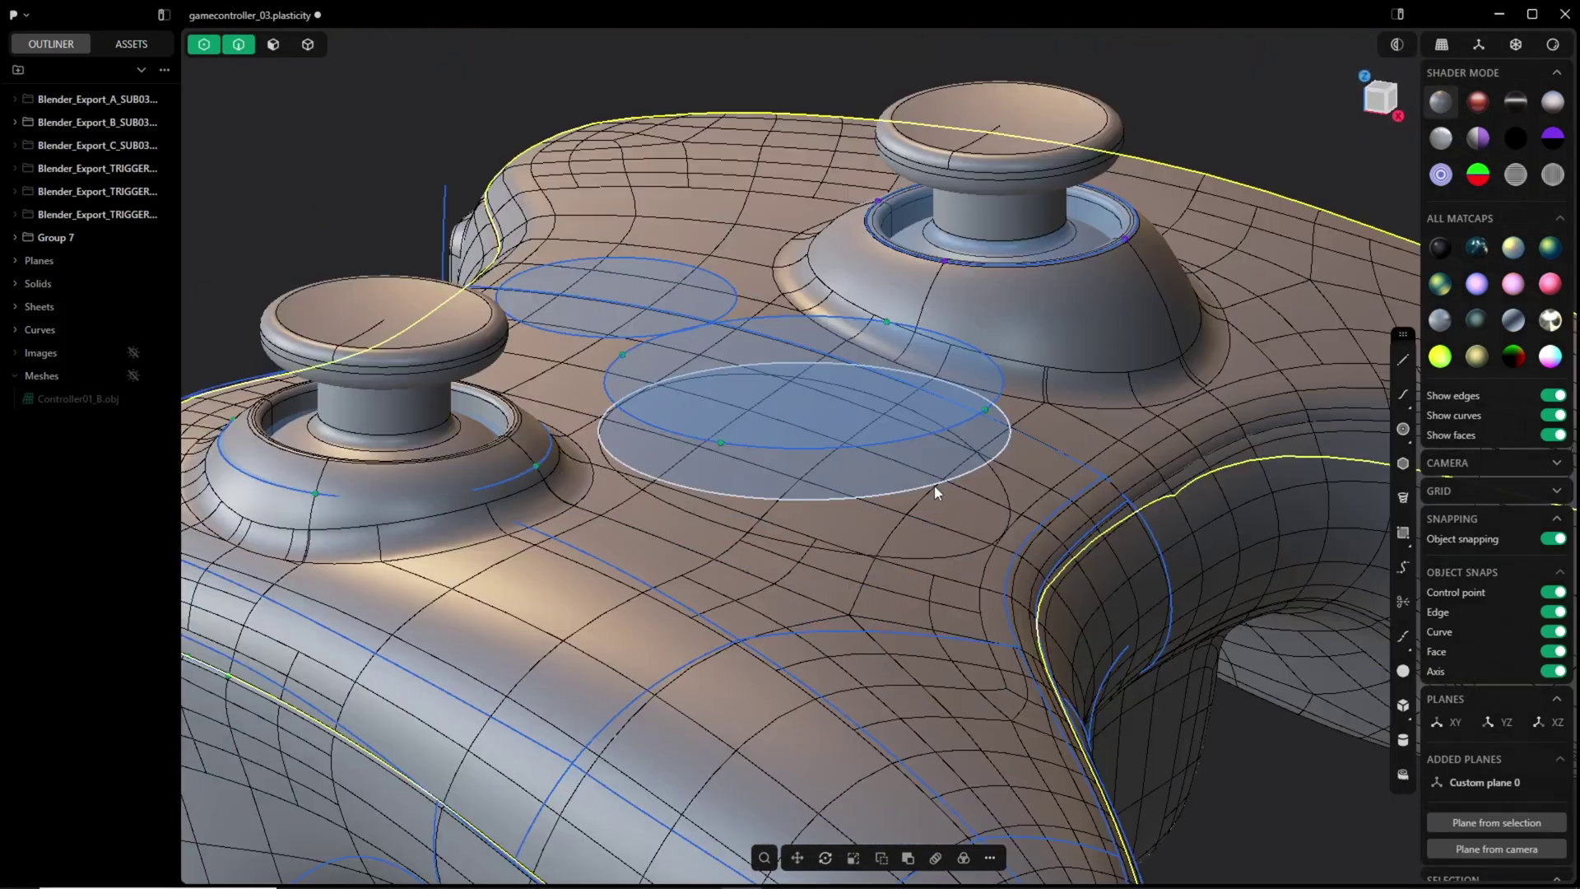
click(926, 487)
key(Delete)
Select the edge segments that form the large circular outline on the shell surface beneath the reference circle.
middle_drag(956, 512, 913, 565)
click(913, 565)
key(f)
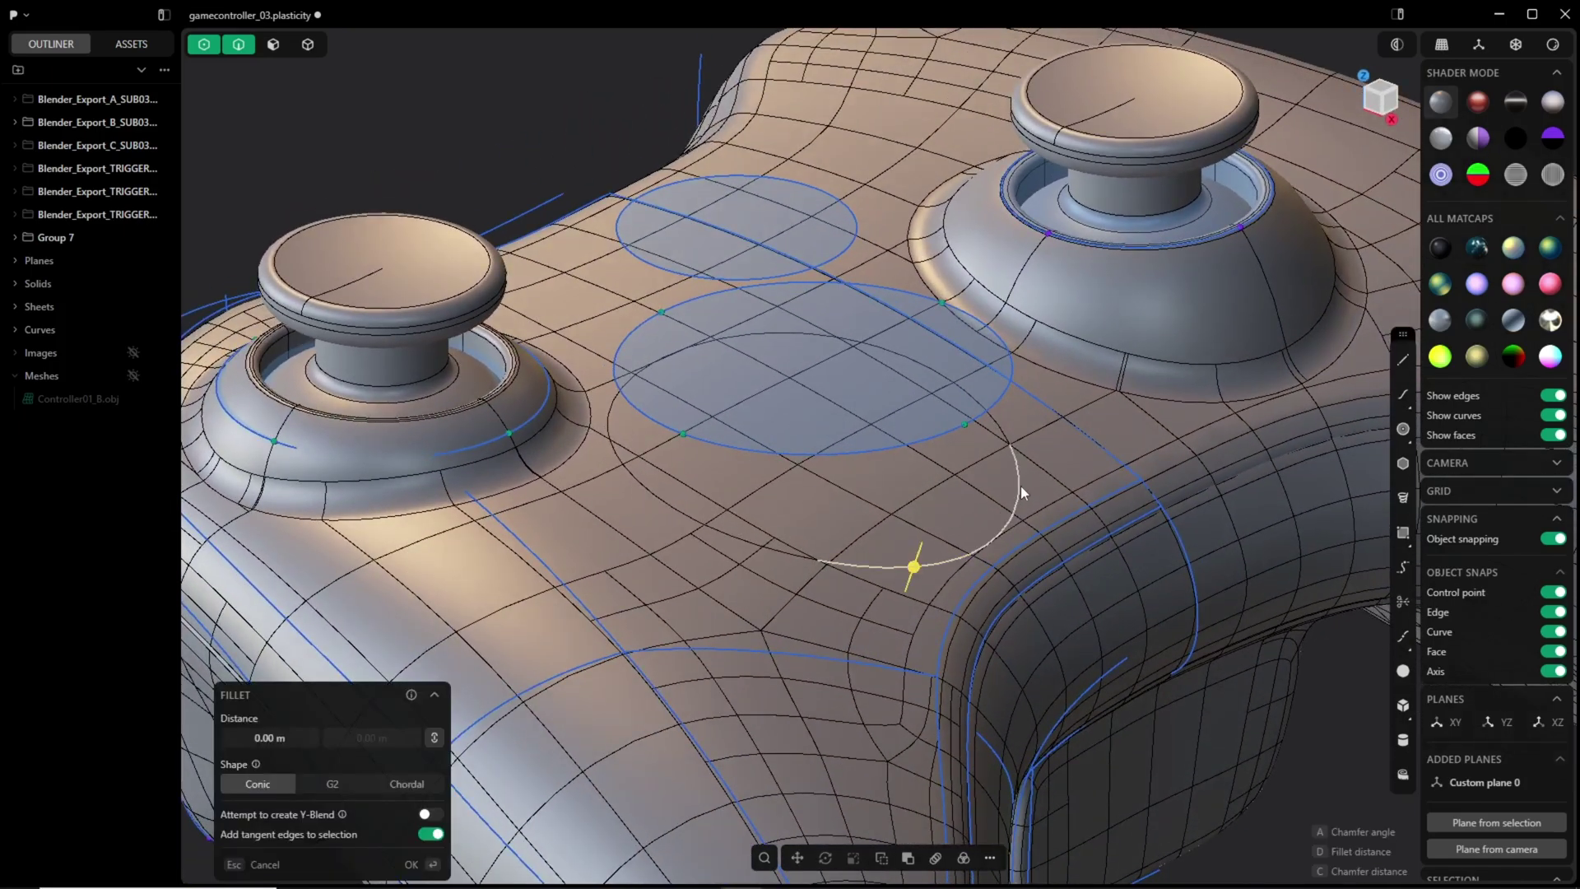
middle_drag(615, 427, 1007, 358)
click(1064, 416)
scroll(1124, 440, up, 2)
shift+middle_drag(1126, 444, 1004, 507)
scroll(1004, 507, up, 6)
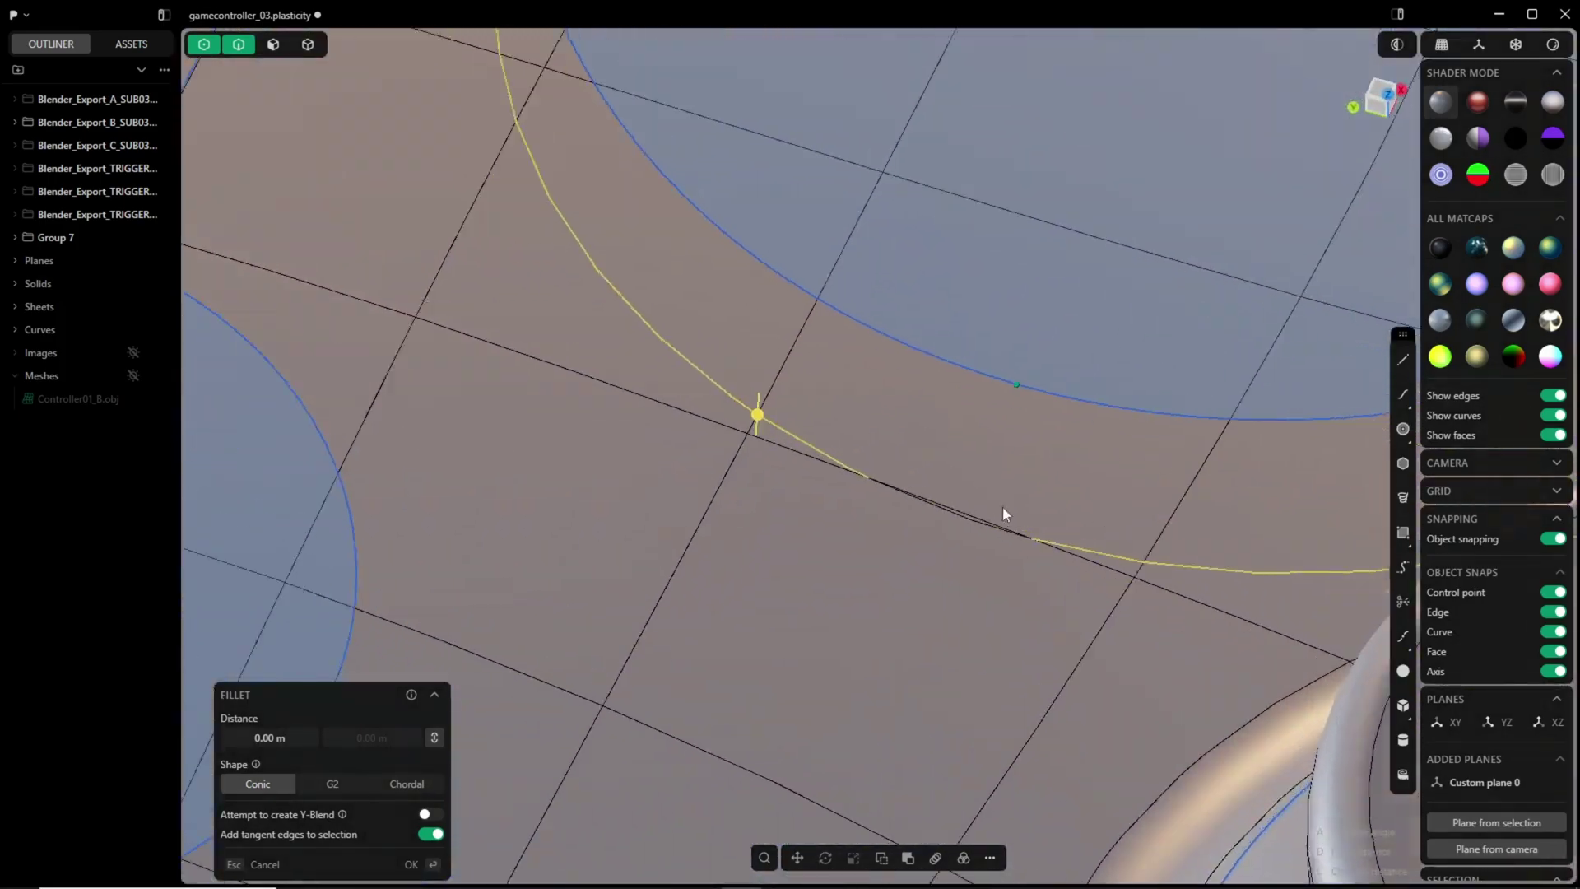